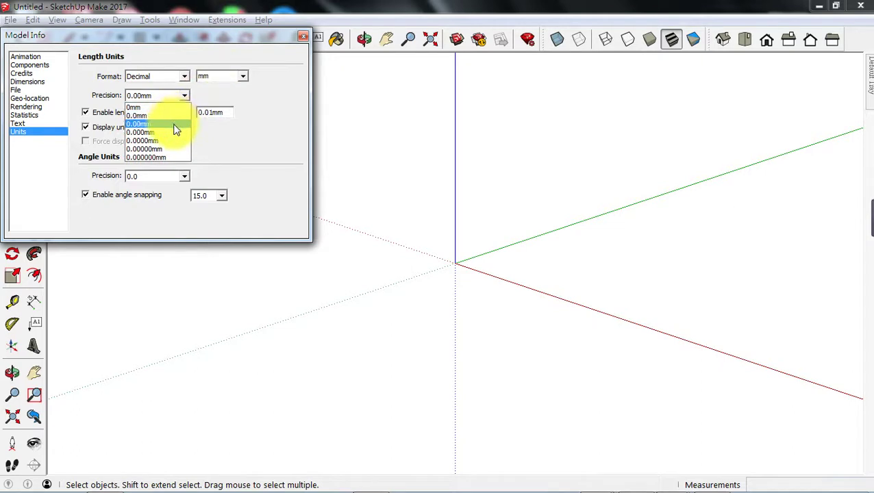
Step: Set the model's length unit precision to 0.0mm
{"action": "left_click", "coordinate": [175, 115]}
{"action": "left_click", "coordinate": [303, 37]}
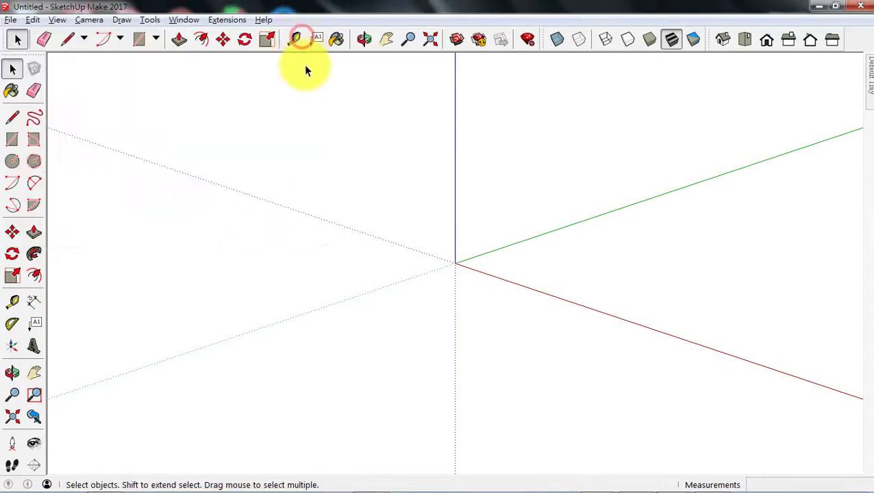
Step: Draw a 67 by 100 mm rectangle on the ground plane starting at the origin
{"action": "left_click", "coordinate": [11, 139]}
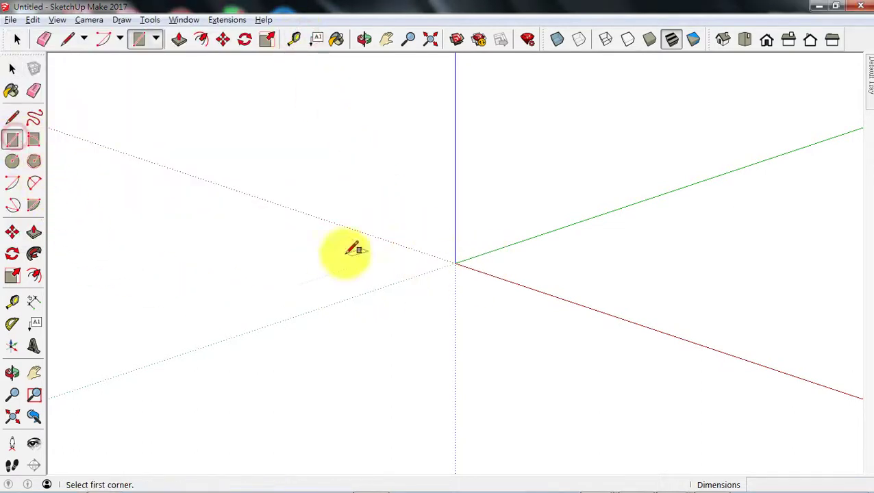
{"action": "left_click", "coordinate": [455, 263]}
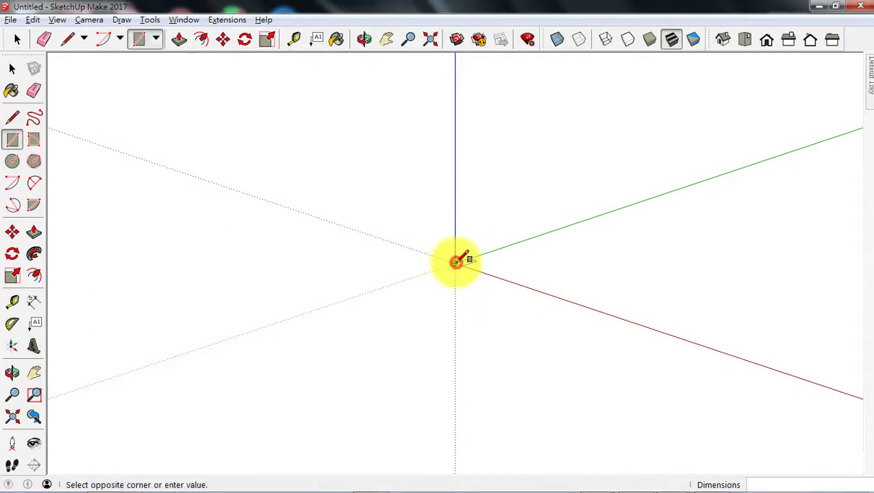
{"action": "left_click", "coordinate": [522, 263]}
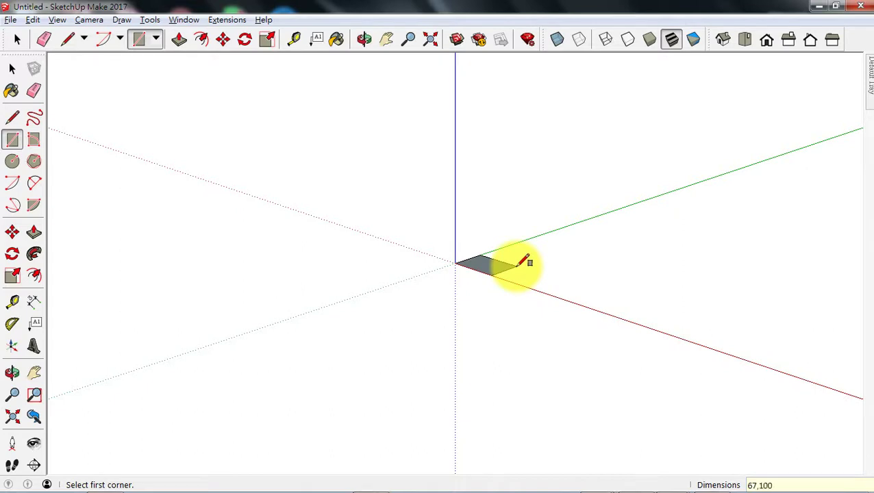
Step: Extrude the rectangle upward 150 mm into a box with Push/Pull
{"action": "left_click", "coordinate": [430, 39]}
{"action": "scroll", "coordinate": [431, 356], "scroll_direction": "down", "scroll_amount": 4}
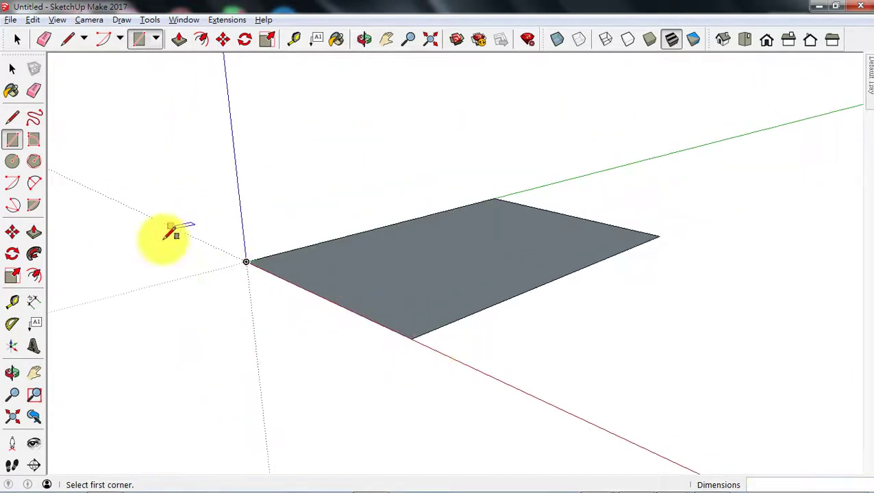
{"action": "left_click", "coordinate": [33, 232]}
{"action": "left_click", "coordinate": [375, 260]}
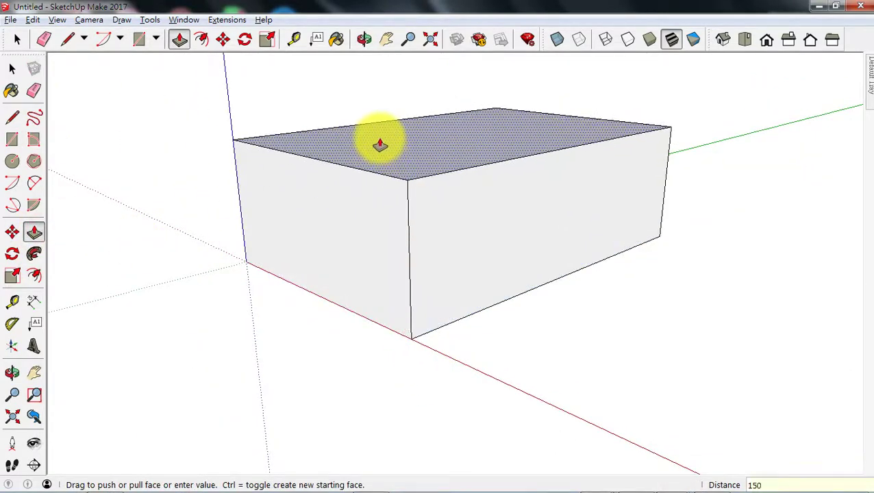
{"action": "type", "text": "150"}
{"action": "key", "text": "Return"}
Step: Make the box's narrow front face on the red axis a component named "side"
{"action": "left_click", "coordinate": [430, 39]}
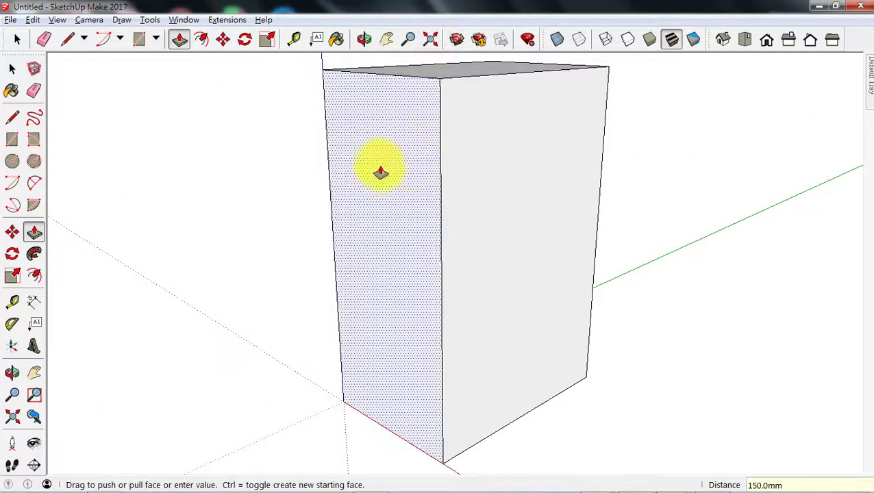
{"action": "left_click", "coordinate": [13, 71]}
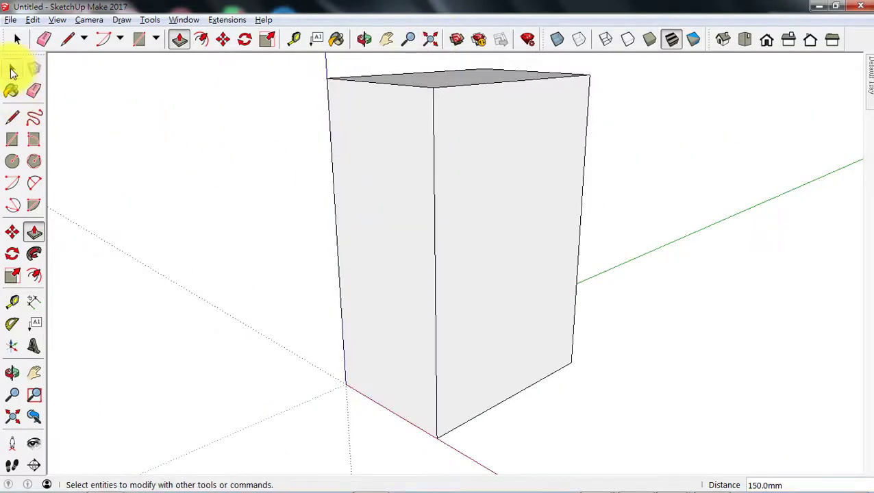
{"action": "left_click", "coordinate": [13, 70]}
{"action": "left_click", "coordinate": [33, 232]}
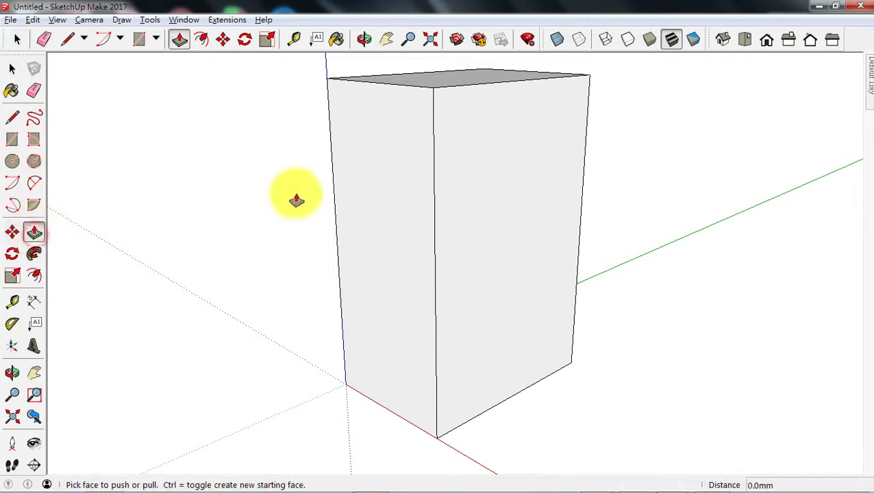
{"action": "key", "text": "space"}
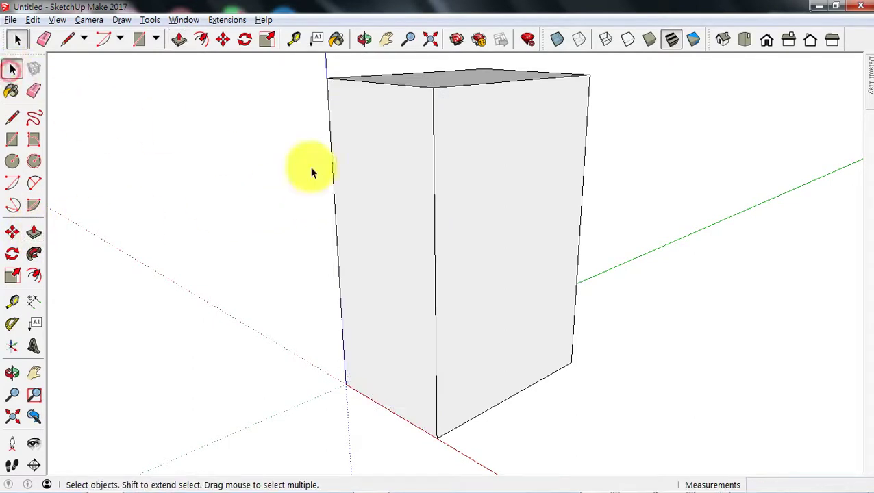
{"action": "left_click", "coordinate": [392, 178]}
{"action": "right_click", "coordinate": [392, 177]}
{"action": "left_click", "coordinate": [448, 277]}
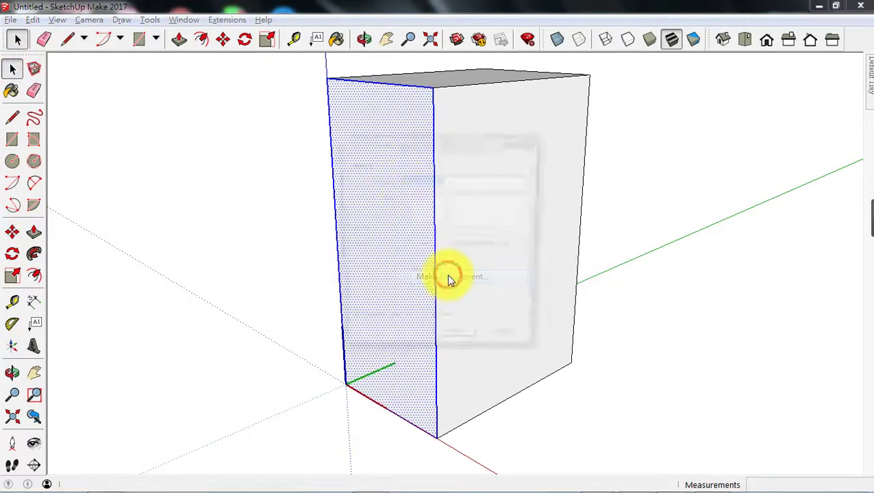
{"action": "type", "text": "Si"}
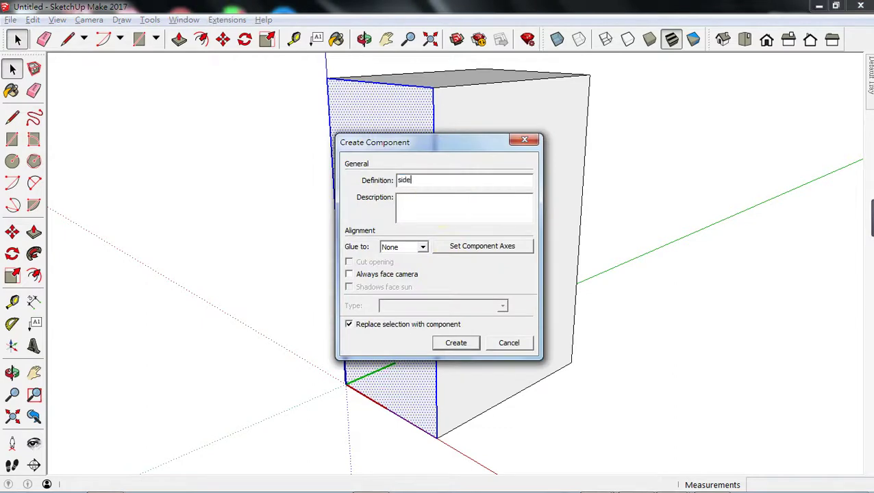
{"action": "left_click", "coordinate": [456, 342]}
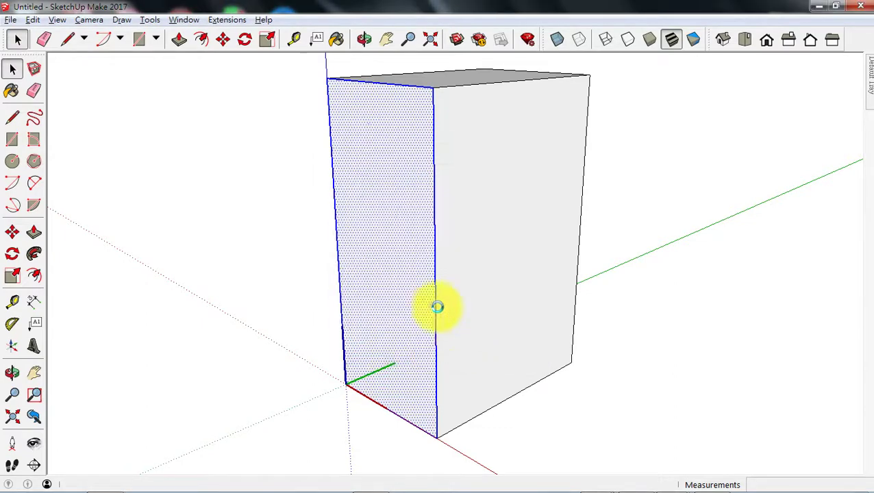
Step: Thicken the side component's face 3.2 mm toward the inside of the box with Push/Pull, then leave the component
{"action": "double_click", "coordinate": [399, 247]}
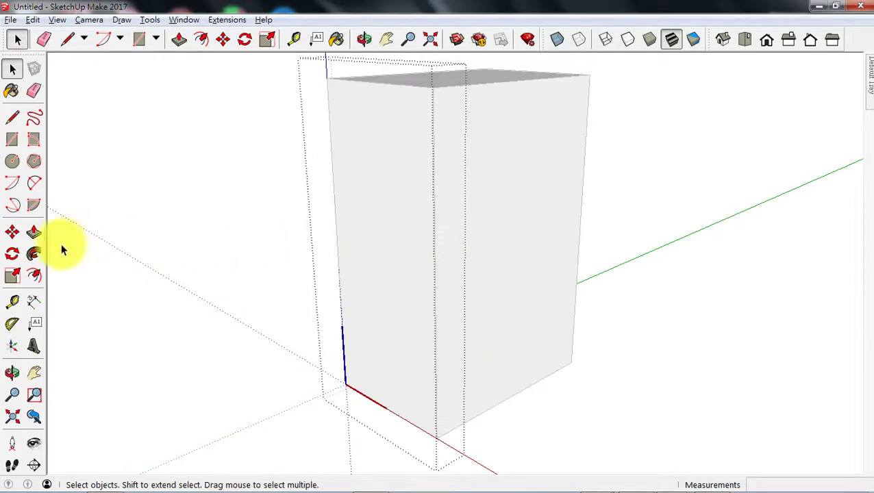
{"action": "key", "text": "p"}
{"action": "left_click", "coordinate": [400, 249]}
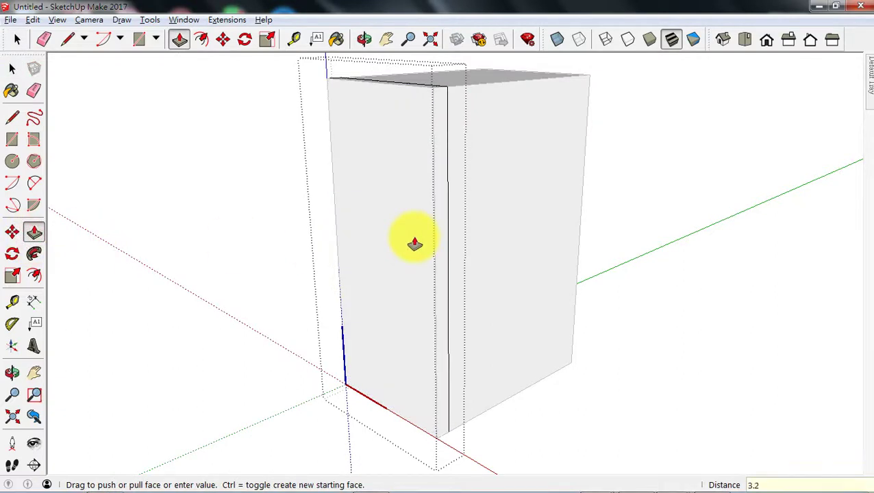
{"action": "type", "text": "3.2"}
{"action": "key", "text": "Return"}
{"action": "left_click", "coordinate": [12, 69]}
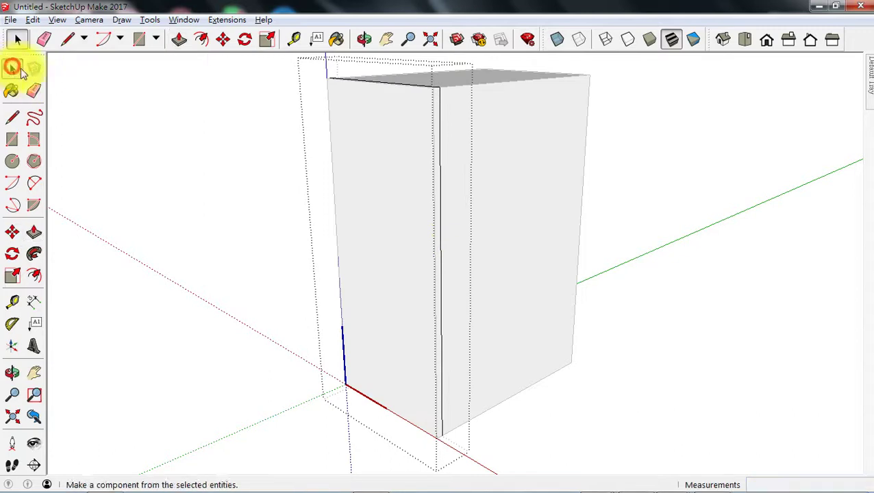
{"action": "left_click", "coordinate": [224, 152]}
Step: Erase the box's top edges along the green axis and at the far end to remove the adjoining faces
{"action": "middle_click_drag", "start_coordinate": [438, 148], "coordinate": [421, 65]}
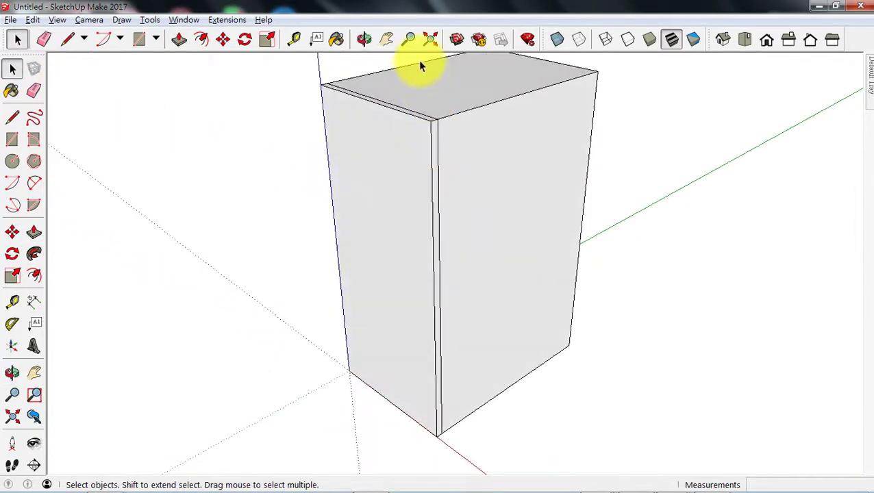
{"action": "left_click", "coordinate": [33, 90]}
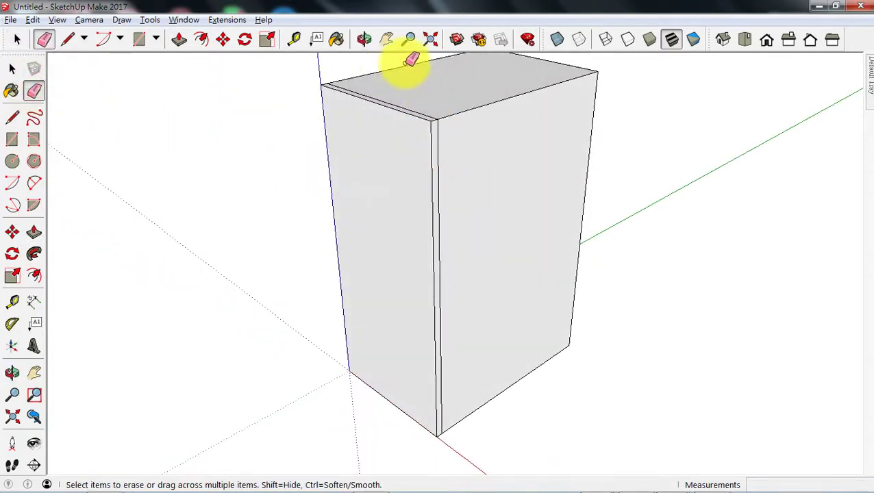
{"action": "left_click", "coordinate": [403, 68]}
{"action": "left_click", "coordinate": [556, 59]}
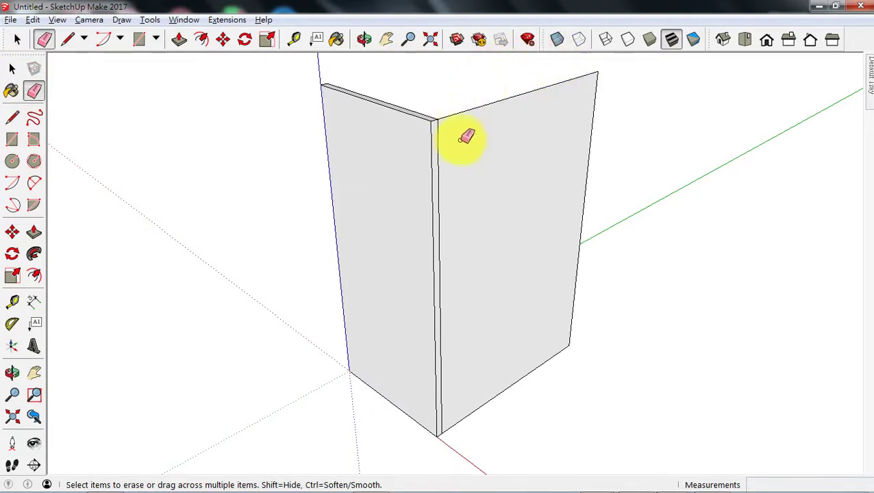
Step: Move the box's bottom face straight up by 2 mm
{"action": "scroll", "coordinate": [445, 225], "scroll_direction": "down", "scroll_amount": 2}
{"action": "scroll", "coordinate": [472, 205], "scroll_direction": "up", "scroll_amount": 2}
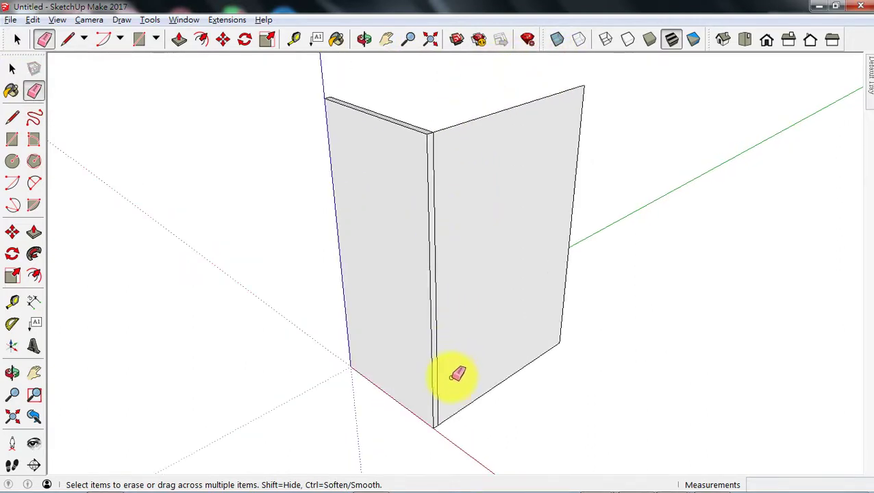
{"action": "middle_click_drag", "start_coordinate": [458, 374], "coordinate": [441, 272]}
{"action": "left_click", "coordinate": [12, 68]}
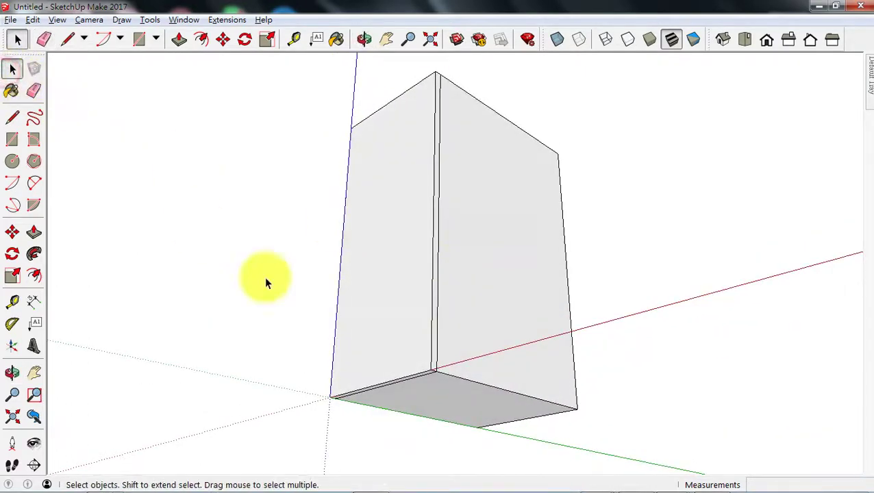
{"action": "left_click", "coordinate": [433, 400]}
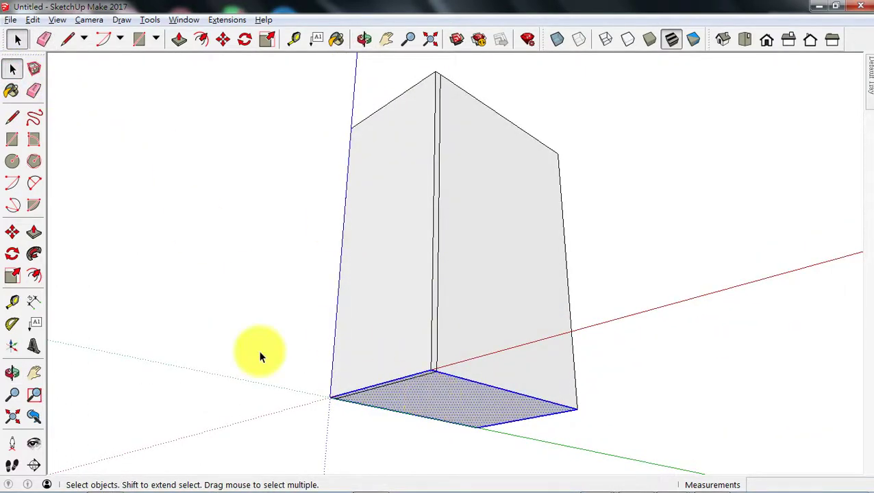
{"action": "mouse_move", "coordinate": [274, 336]}
{"action": "middle_mouse_down"}
{"action": "mouse_move", "coordinate": [302, 350]}
{"action": "mouse_move", "coordinate": [260, 350]}
{"action": "mouse_move", "coordinate": [274, 351]}
{"action": "middle_mouse_up"}
{"action": "scroll", "coordinate": [450, 373], "scroll_direction": "up", "scroll_amount": 1}
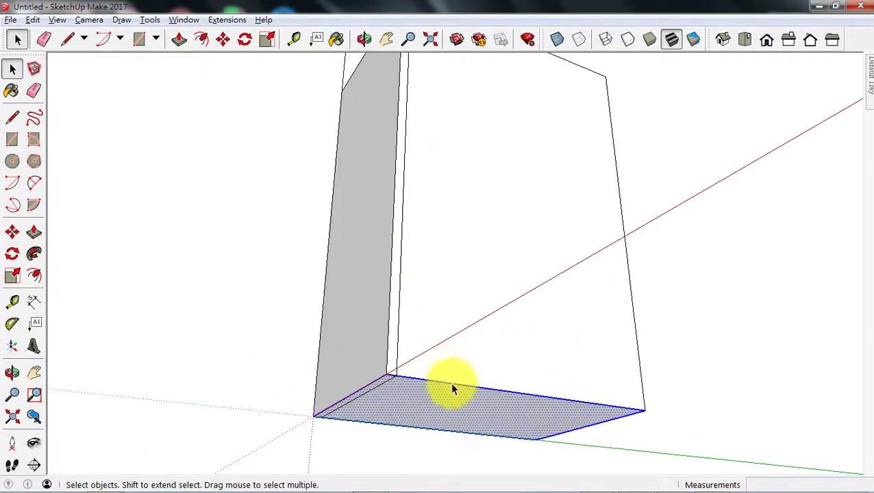
{"action": "left_click", "coordinate": [11, 232]}
{"action": "left_click", "coordinate": [384, 370]}
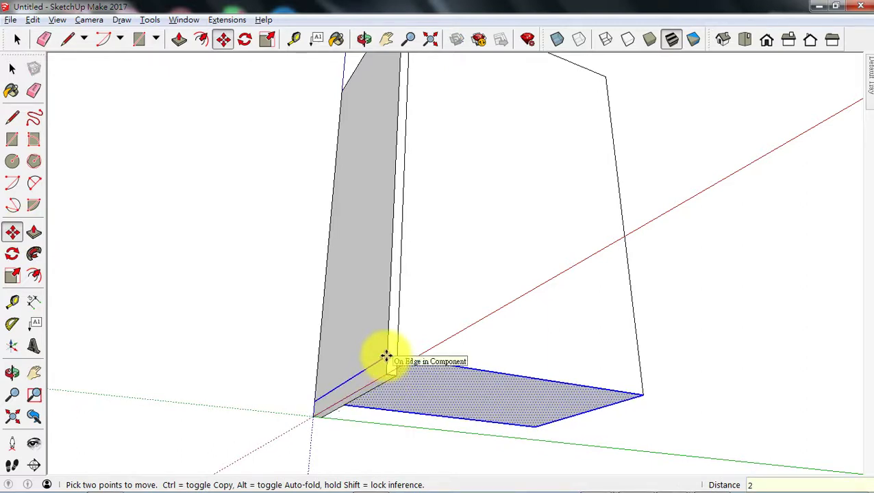
{"action": "type", "text": "2"}
{"action": "key", "text": "Return"}
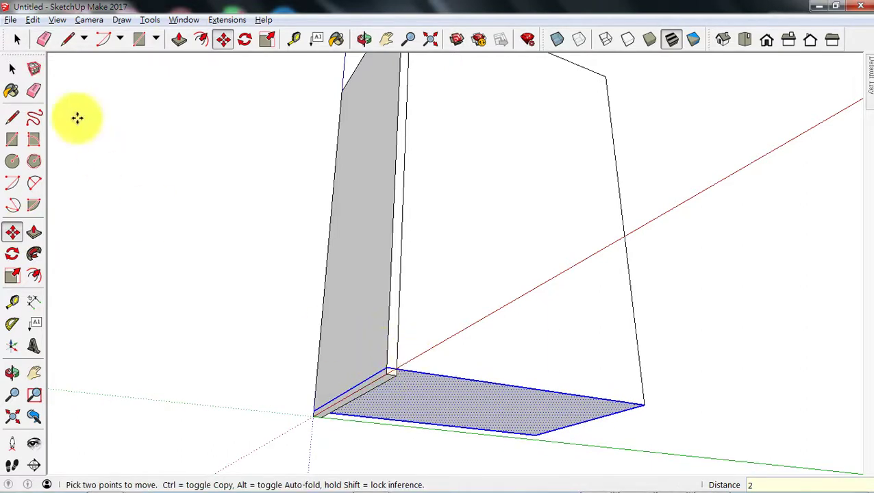
{"action": "left_click", "coordinate": [12, 68]}
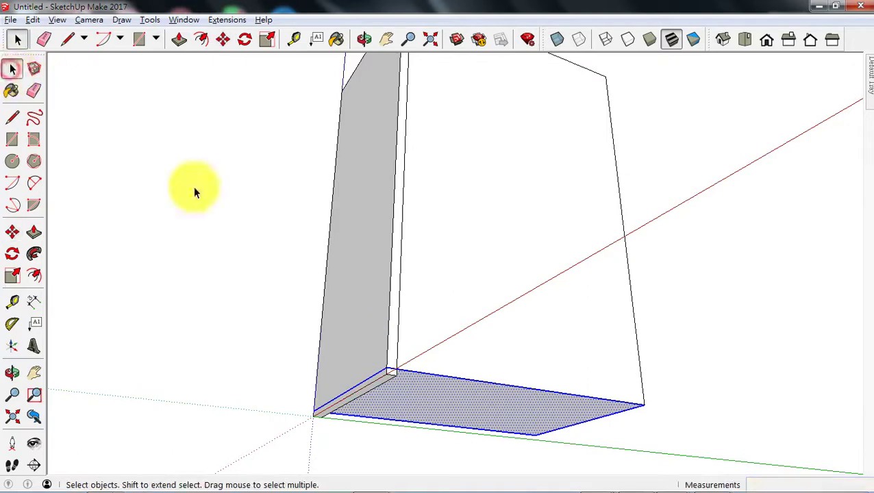
Step: Make the raised bottom face with its edges a component named "base"
{"action": "triple_click", "coordinate": [459, 390]}
{"action": "left_click", "coordinate": [447, 395]}
{"action": "right_click", "coordinate": [448, 396]}
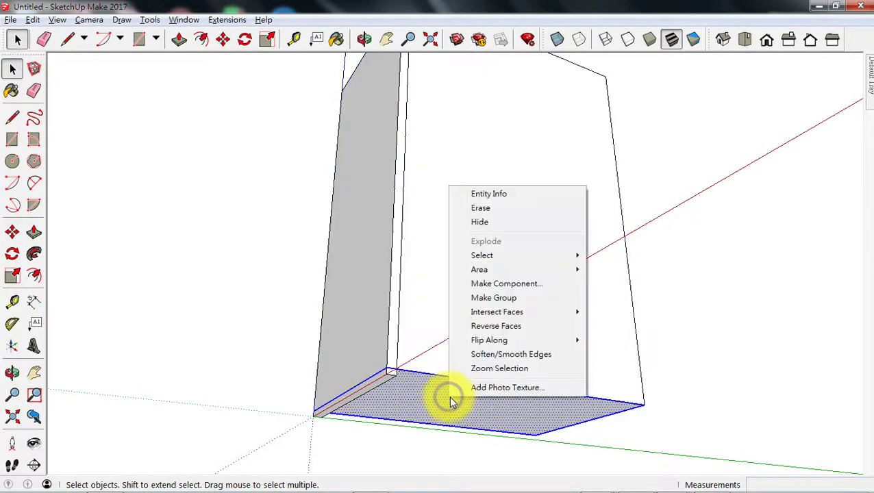
{"action": "left_click", "coordinate": [491, 284]}
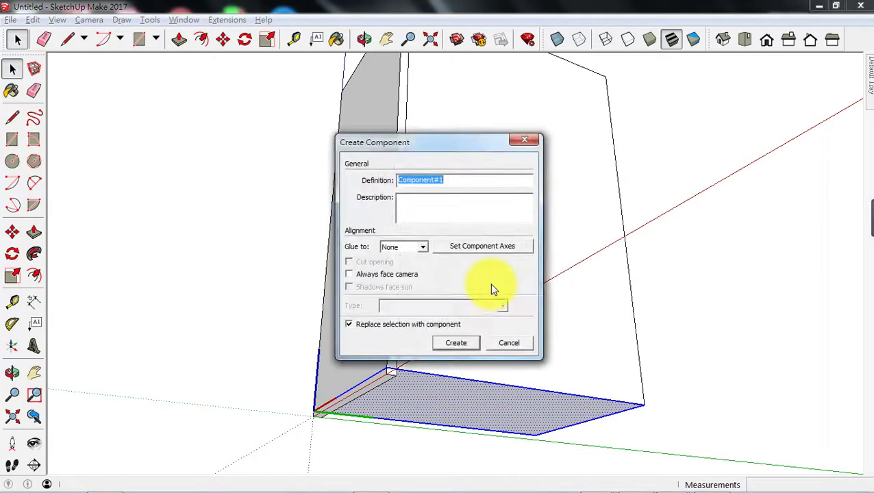
{"action": "type", "text": "base"}
{"action": "left_click", "coordinate": [456, 342]}
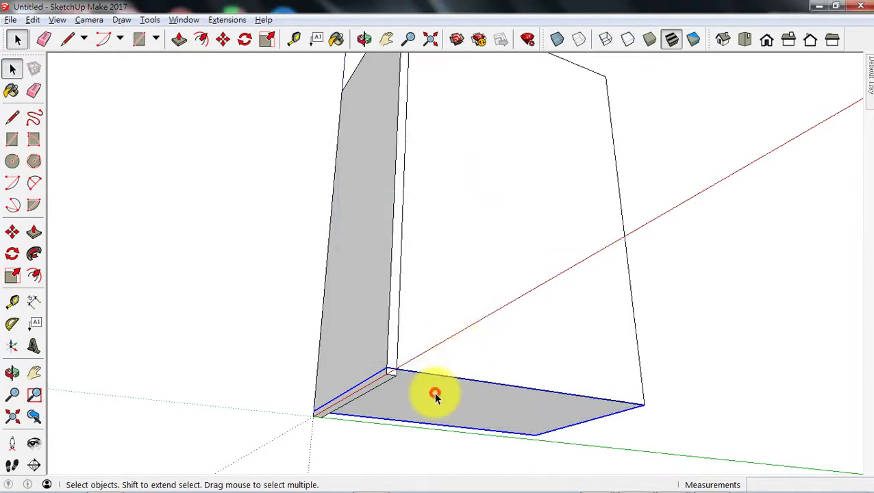
Step: Thicken the base component's face upward 3.2 mm with Push/Pull, then leave the component
{"action": "double_click", "coordinate": [434, 395]}
{"action": "left_click", "coordinate": [33, 232]}
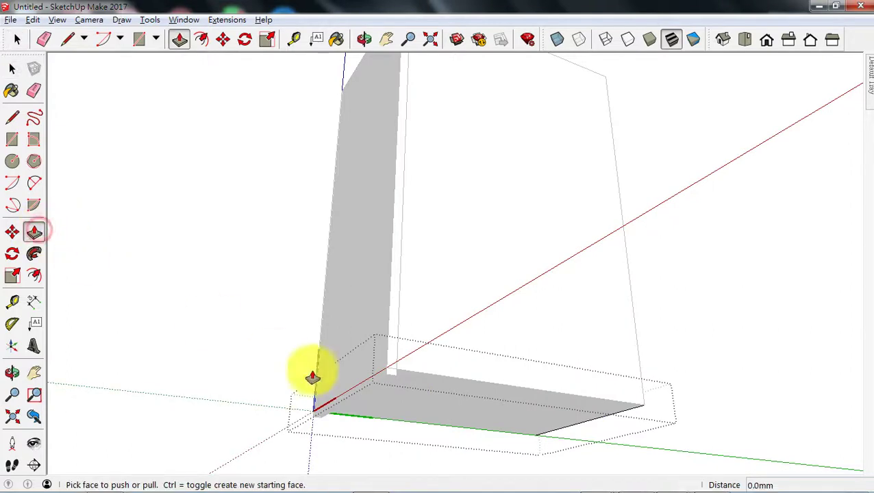
{"action": "left_click", "coordinate": [444, 409]}
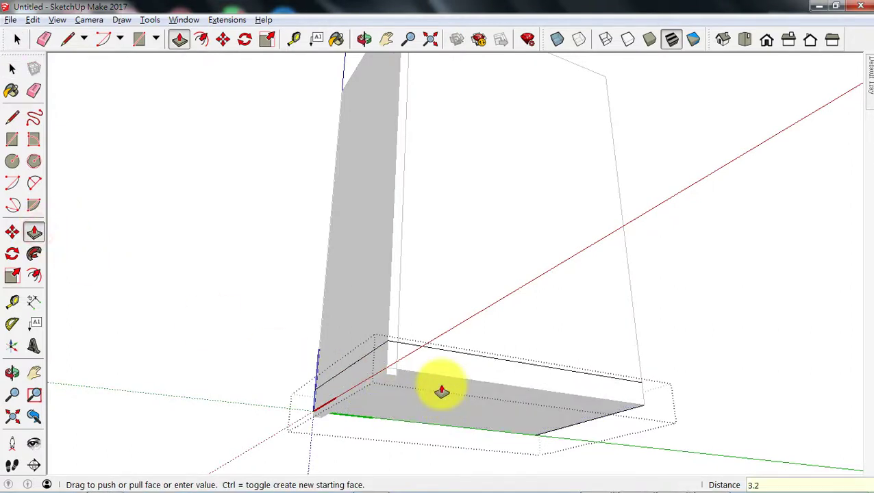
{"action": "key", "text": "Return"}
{"action": "left_click", "coordinate": [12, 68]}
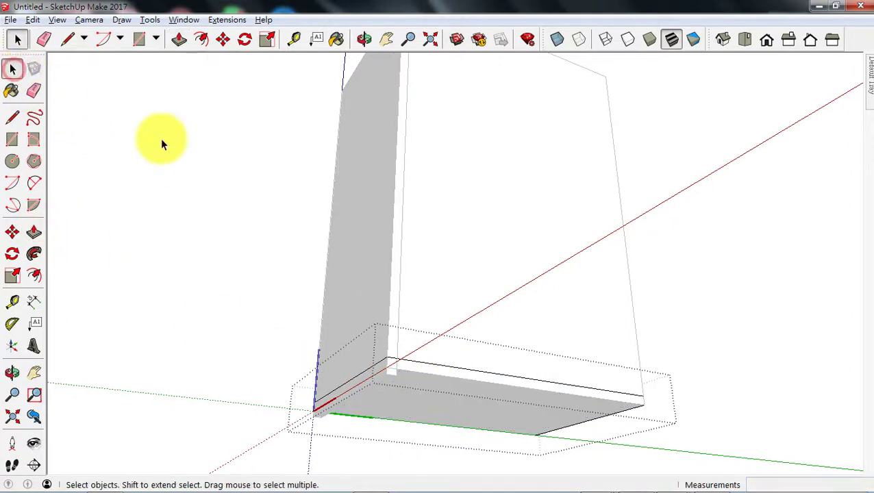
{"action": "left_click", "coordinate": [439, 220]}
Step: Edit the base component, push its end face beside the side panel inward 3.2 mm, and leave the component
{"action": "double_click", "coordinate": [442, 398]}
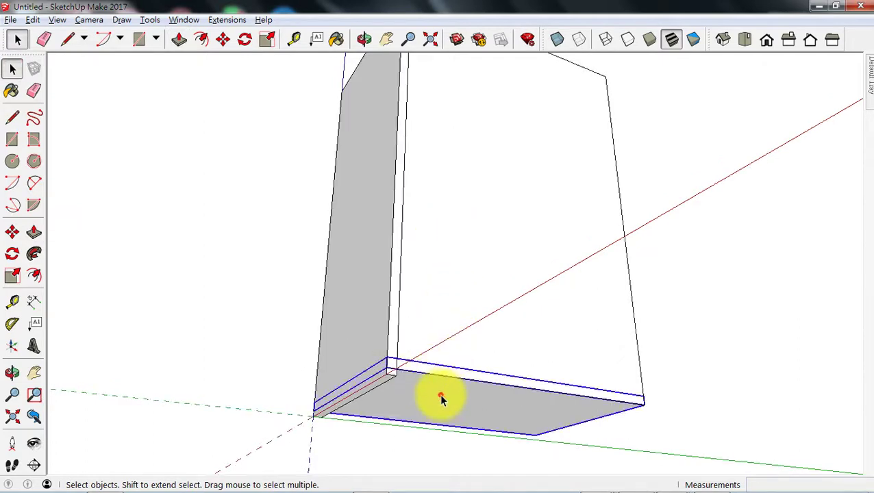
{"action": "left_click", "coordinate": [33, 232]}
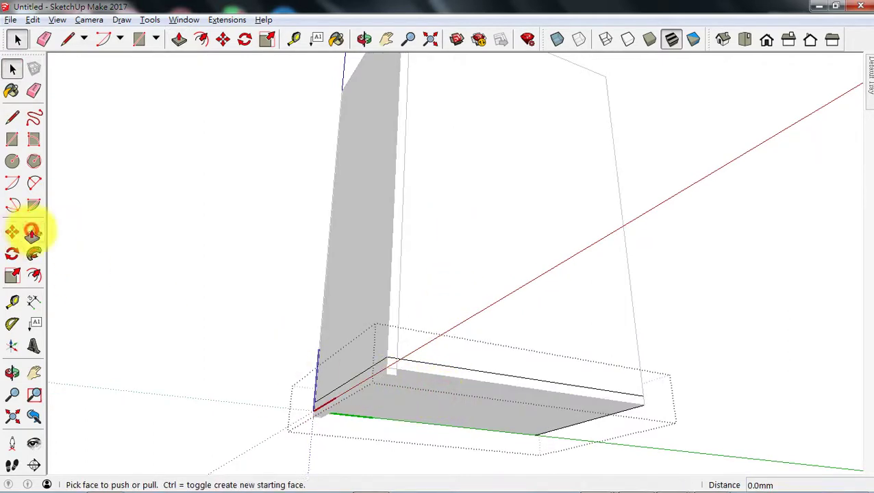
{"action": "left_click", "coordinate": [370, 379]}
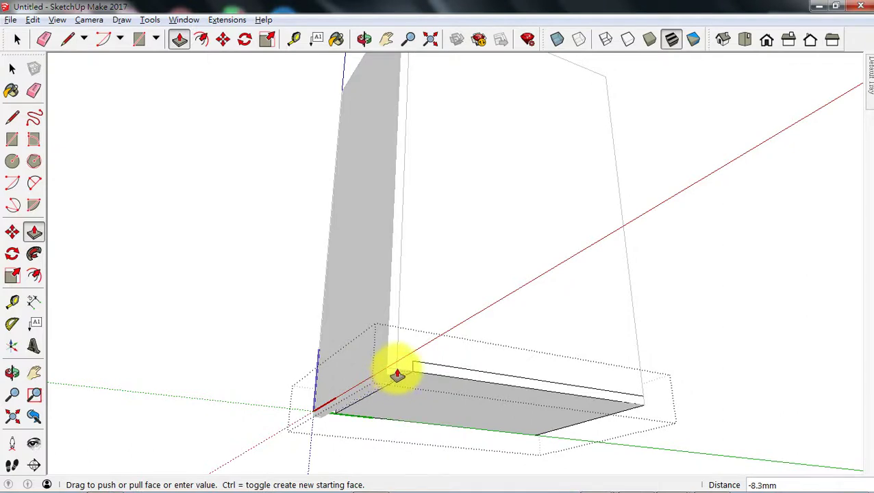
{"action": "left_click", "coordinate": [395, 368]}
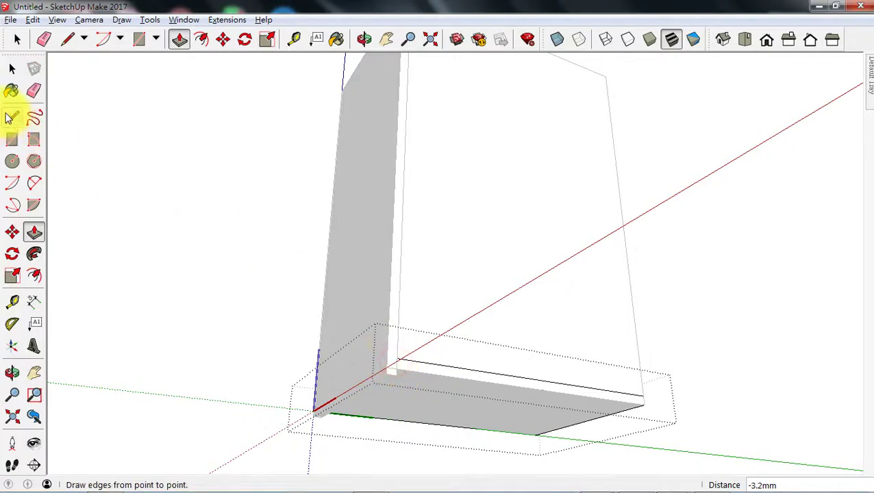
{"action": "left_click", "coordinate": [12, 68]}
{"action": "left_click", "coordinate": [477, 192]}
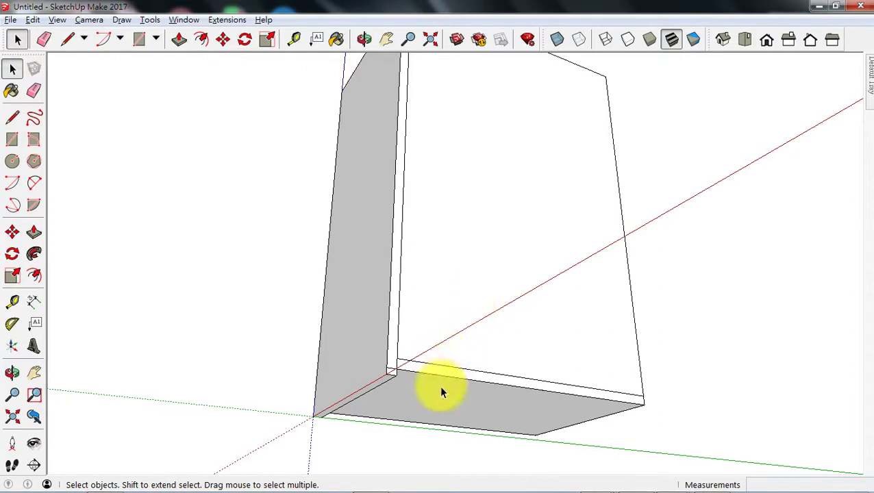
Step: Thicken the box's large upright front face inward 3.2 mm with Push/Pull
{"action": "left_click", "coordinate": [444, 321]}
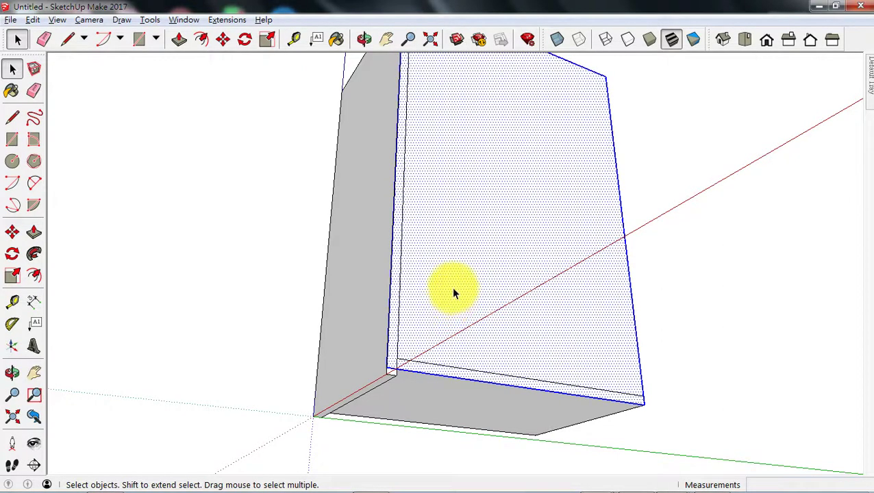
{"action": "left_click", "coordinate": [33, 233]}
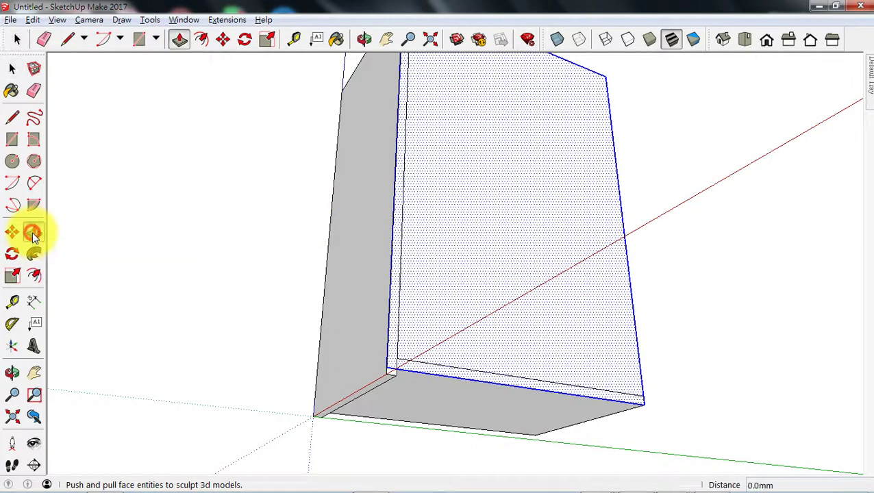
{"action": "left_click", "coordinate": [457, 230]}
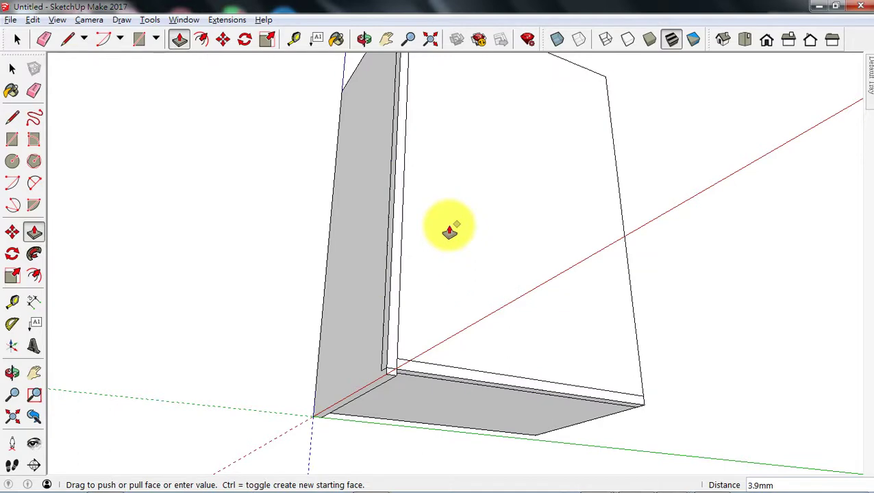
{"action": "key", "text": "Return"}
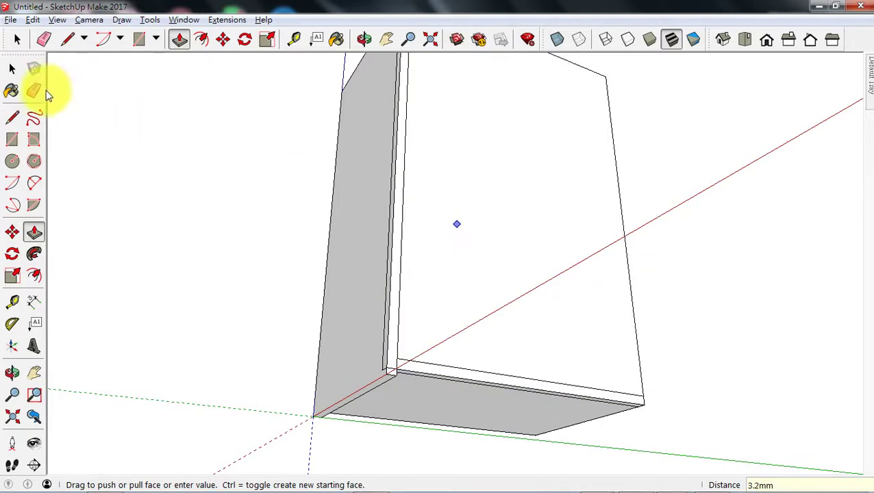
{"action": "left_click", "coordinate": [11, 69]}
Step: Make the whole thickened front panel a component named "front"
{"action": "left_click", "coordinate": [458, 208]}
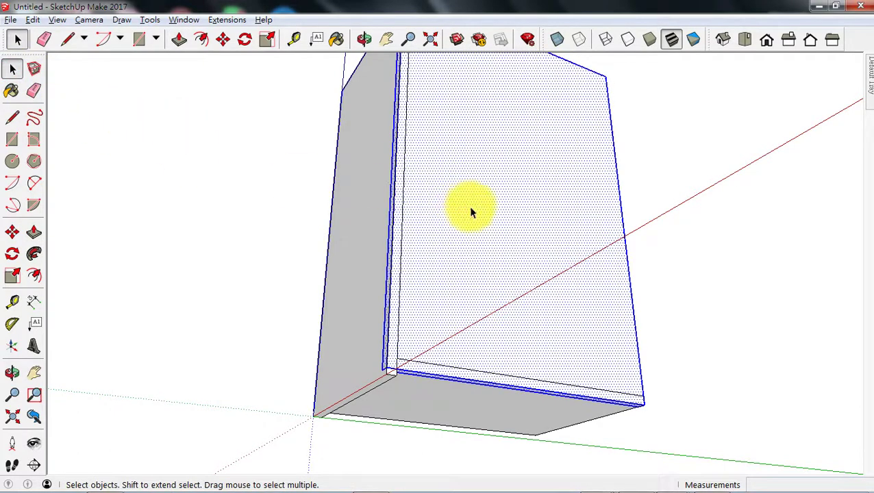
{"action": "scroll", "coordinate": [470, 207], "scroll_direction": "down", "scroll_amount": 3}
{"action": "middle_click_drag", "start_coordinate": [469, 211], "coordinate": [485, 188]}
{"action": "middle_click_drag", "start_coordinate": [464, 113], "coordinate": [514, 126]}
{"action": "left_click_drag", "start_coordinate": [490, 111], "coordinate": [559, 383]}
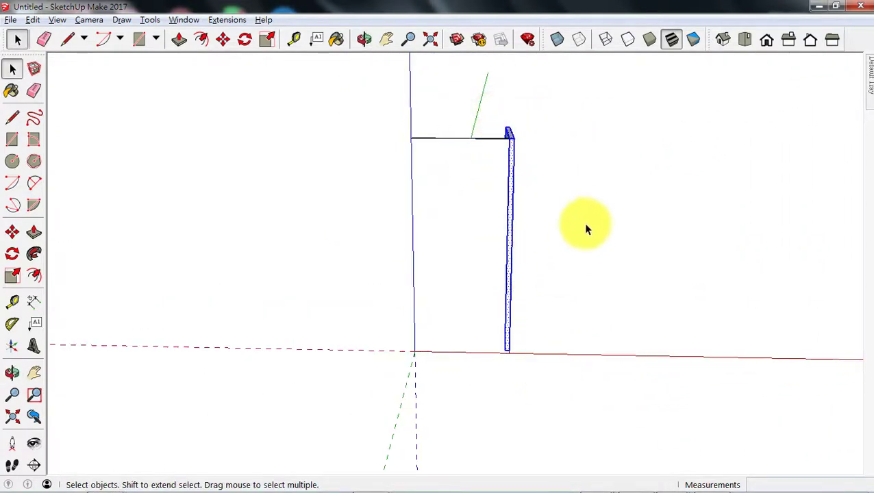
{"action": "middle_click_drag", "start_coordinate": [585, 228], "coordinate": [324, 195]}
{"action": "right_click", "coordinate": [479, 184]}
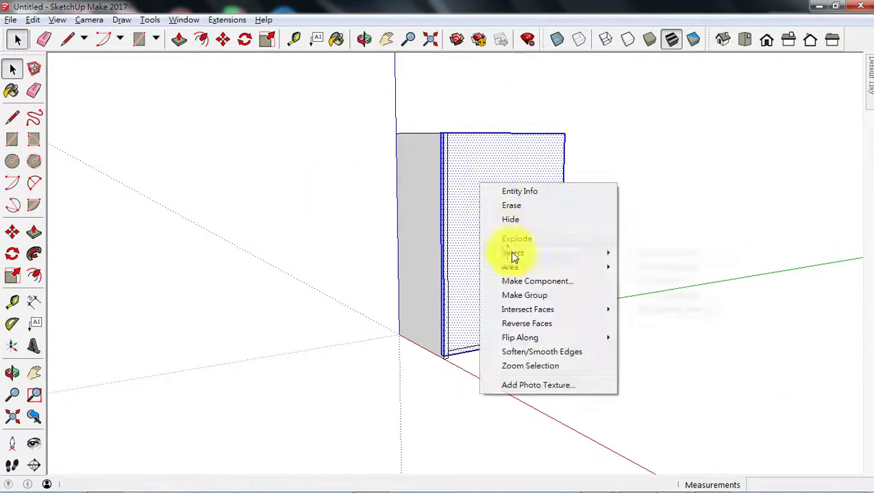
{"action": "left_click", "coordinate": [527, 281]}
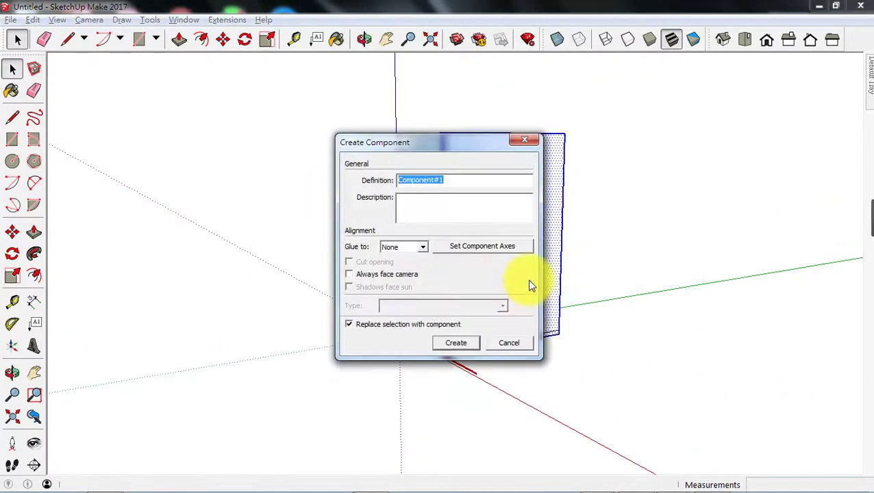
{"action": "type", "text": "front"}
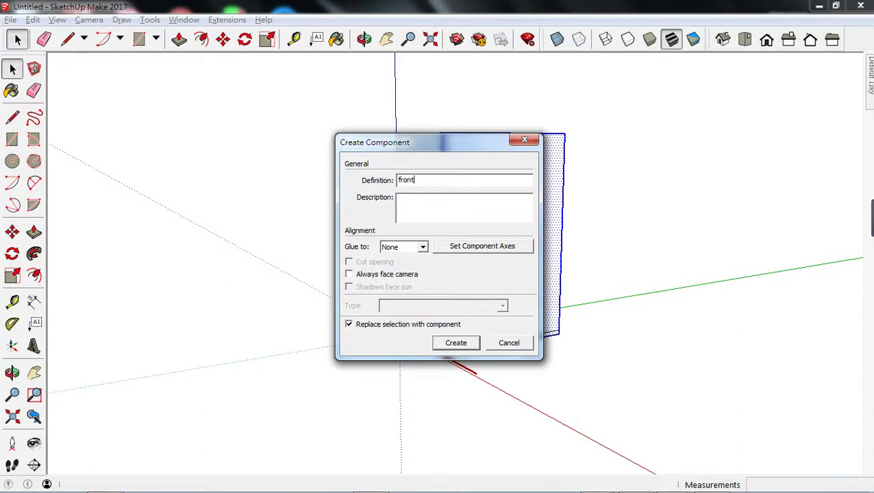
{"action": "left_click", "coordinate": [444, 342]}
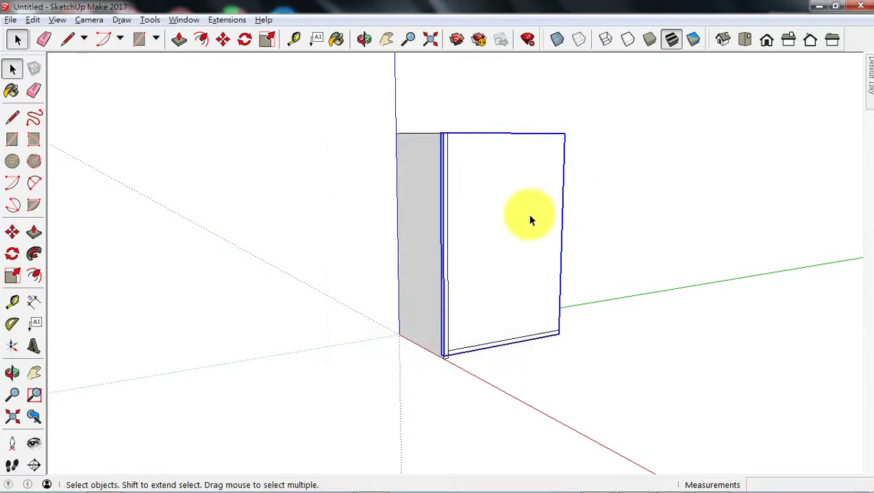
{"action": "scroll", "coordinate": [503, 216], "scroll_direction": "up", "scroll_amount": 4}
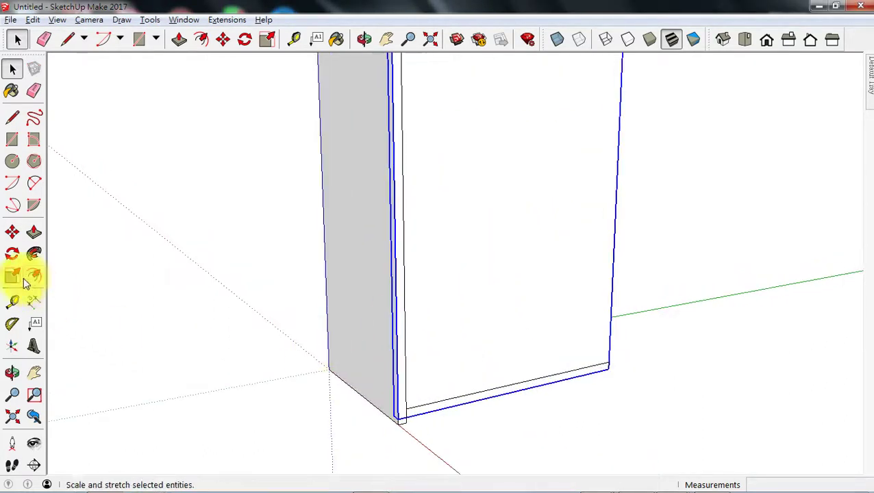
{"action": "left_click", "coordinate": [11, 234]}
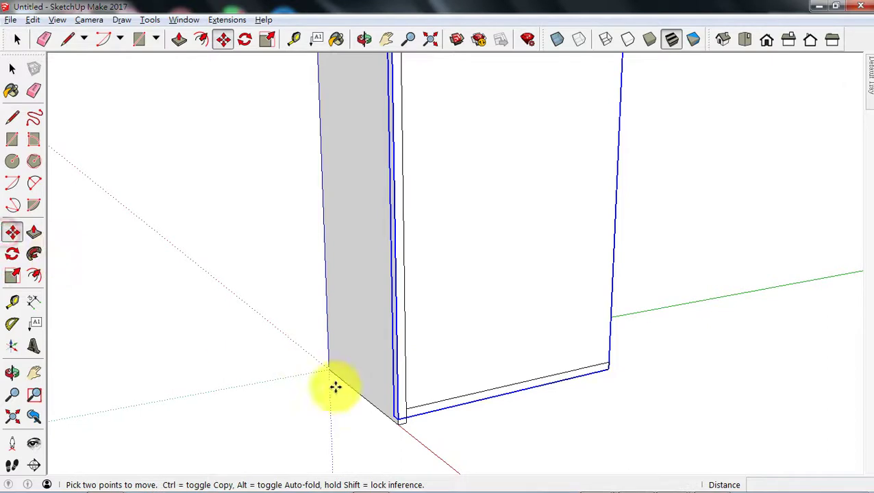
{"action": "left_click", "coordinate": [399, 418]}
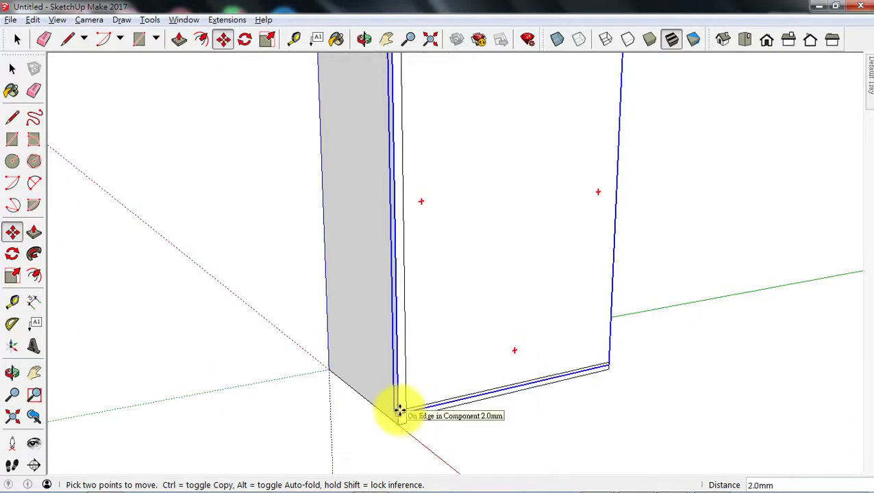
{"action": "left_click", "coordinate": [399, 410]}
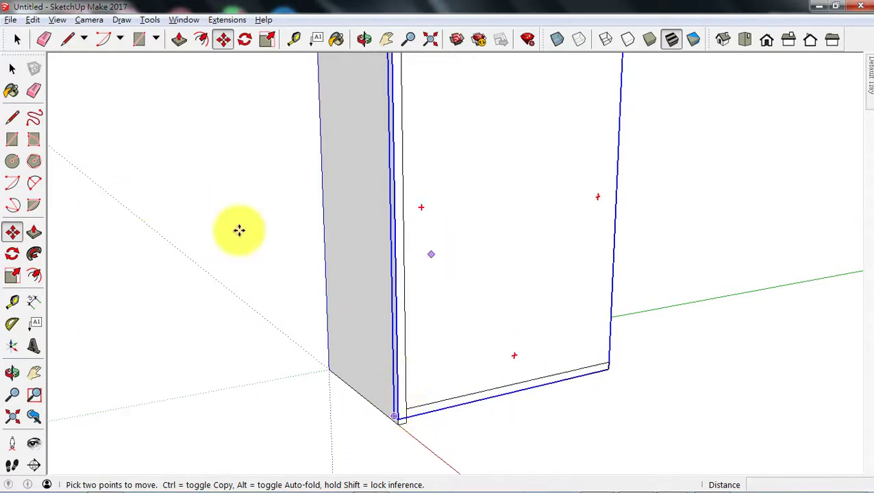
Step: Edit the front component and push its bottom face and the end face beside the side panel inward 3.2 mm each
{"action": "left_click", "coordinate": [12, 68]}
{"action": "left_click", "coordinate": [478, 225]}
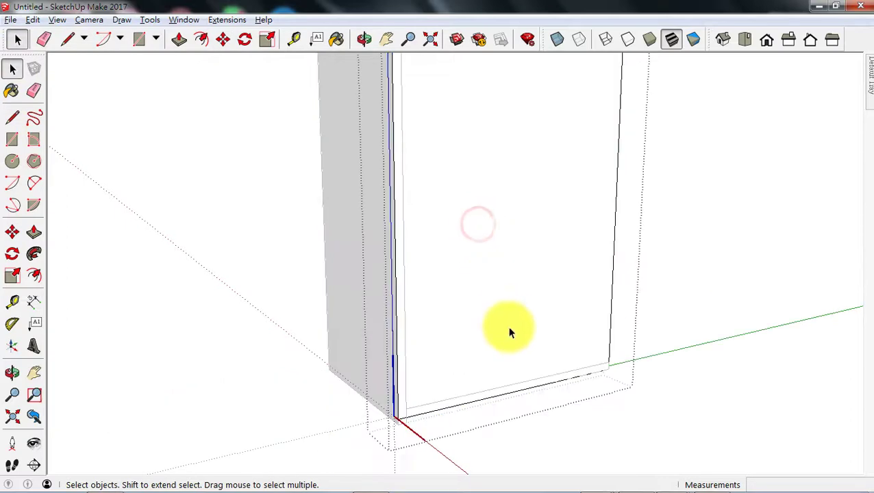
{"action": "middle_click_drag", "start_coordinate": [509, 333], "coordinate": [152, 248]}
{"action": "left_click", "coordinate": [34, 232]}
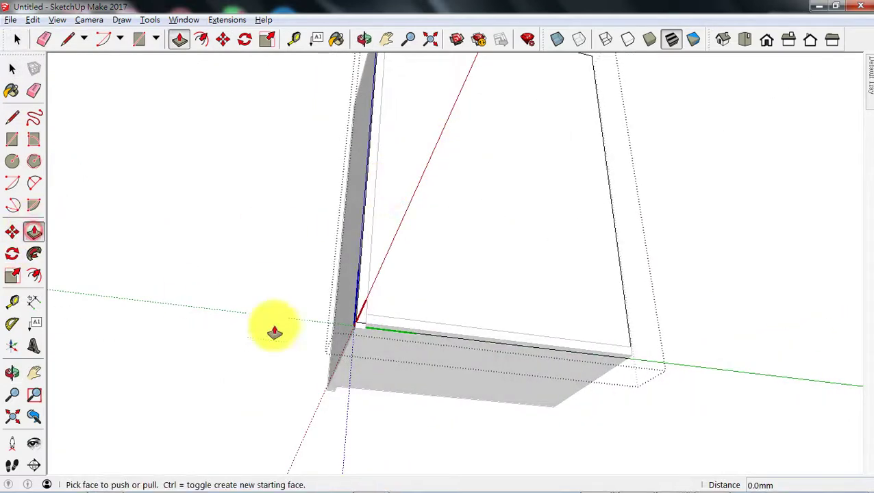
{"action": "left_click_drag", "start_coordinate": [408, 336], "coordinate": [402, 312]}
{"action": "middle_click_drag", "start_coordinate": [402, 312], "coordinate": [419, 288]}
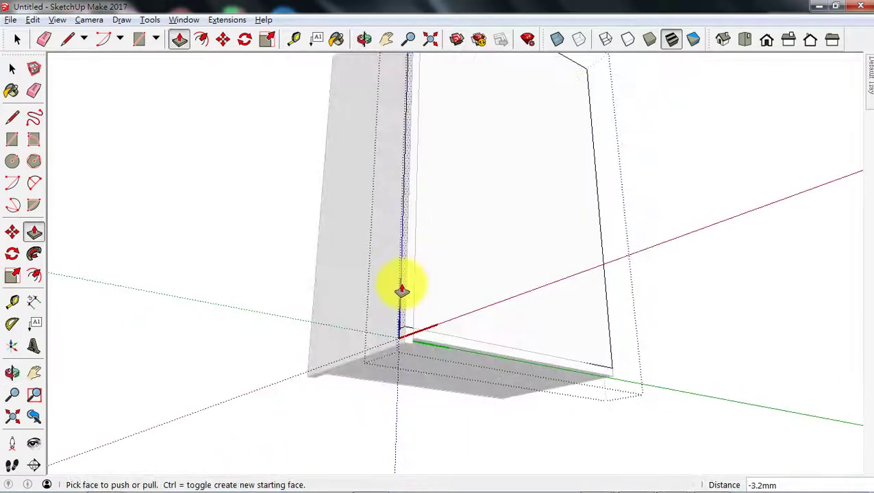
{"action": "left_click_drag", "start_coordinate": [401, 289], "coordinate": [411, 343]}
{"action": "middle_click_drag", "start_coordinate": [411, 343], "coordinate": [351, 331]}
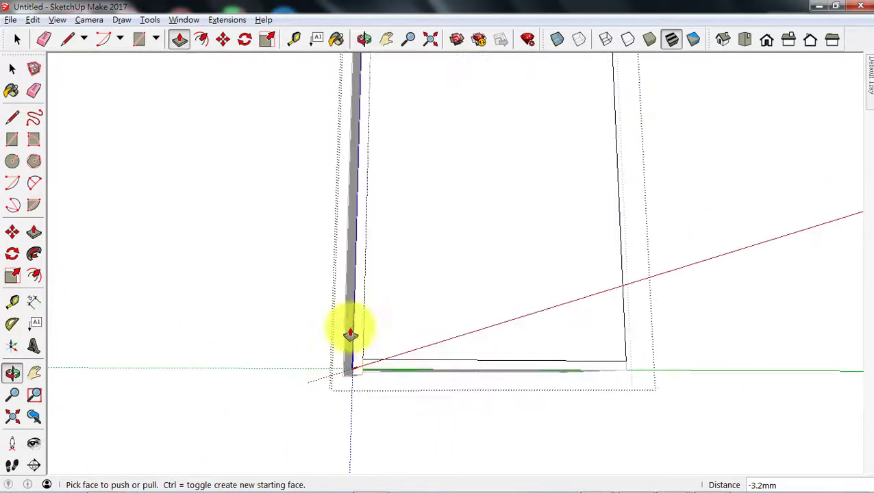
Step: Push the front component's opposite vertical end face inward by the same distance and leave the component
{"action": "left_click", "coordinate": [14, 71]}
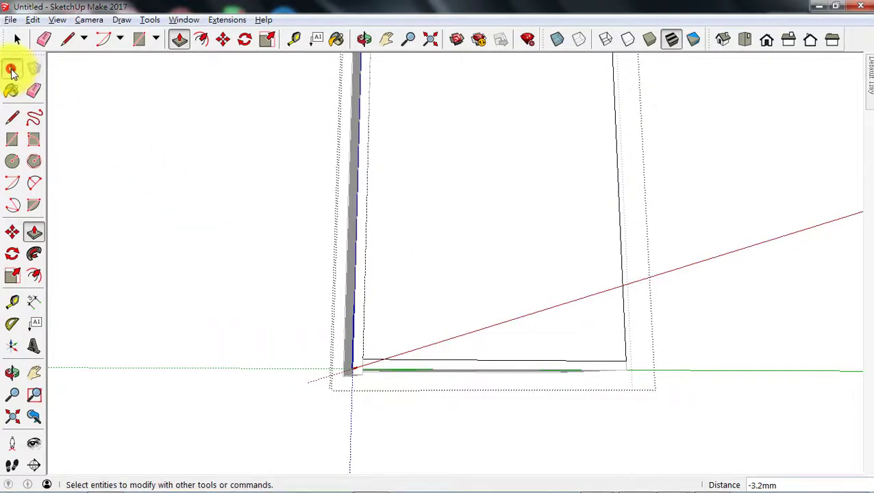
{"action": "middle_click_drag", "start_coordinate": [179, 230], "coordinate": [114, 244]}
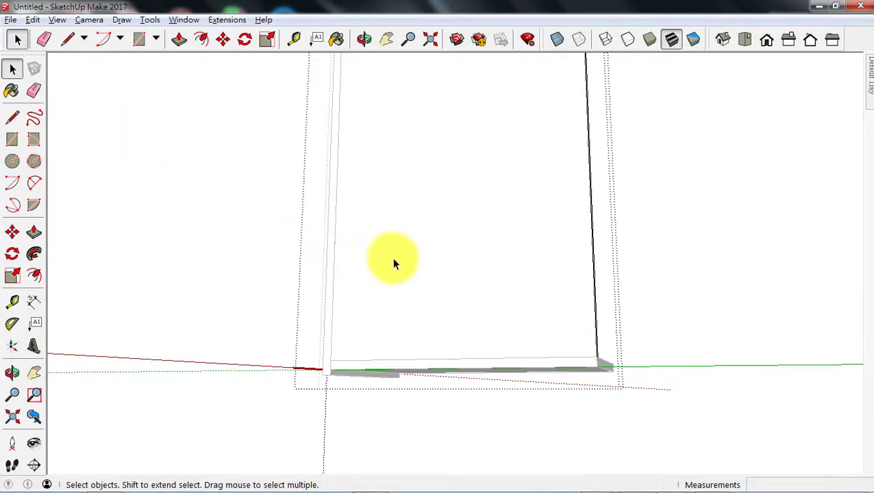
{"action": "middle_click_drag", "start_coordinate": [391, 263], "coordinate": [355, 267]}
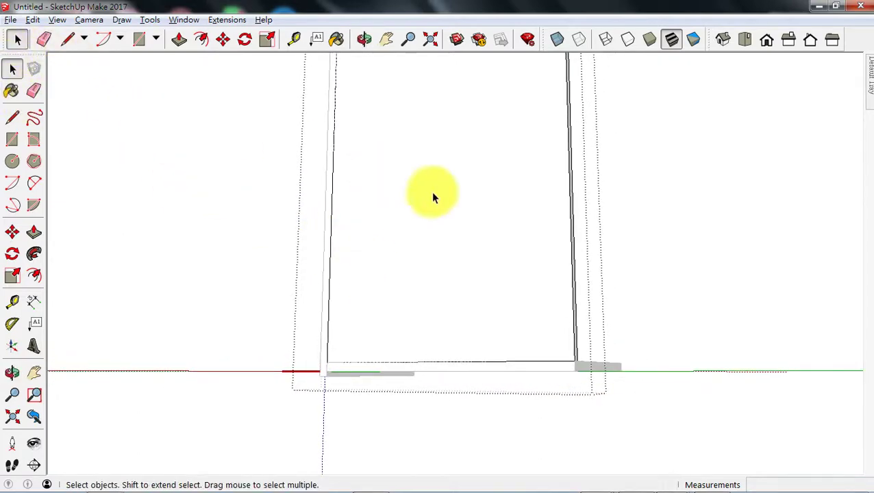
{"action": "mouse_move", "coordinate": [433, 193]}
{"action": "middle_mouse_down"}
{"action": "mouse_move", "coordinate": [441, 218]}
{"action": "mouse_move", "coordinate": [409, 236]}
{"action": "middle_mouse_up"}
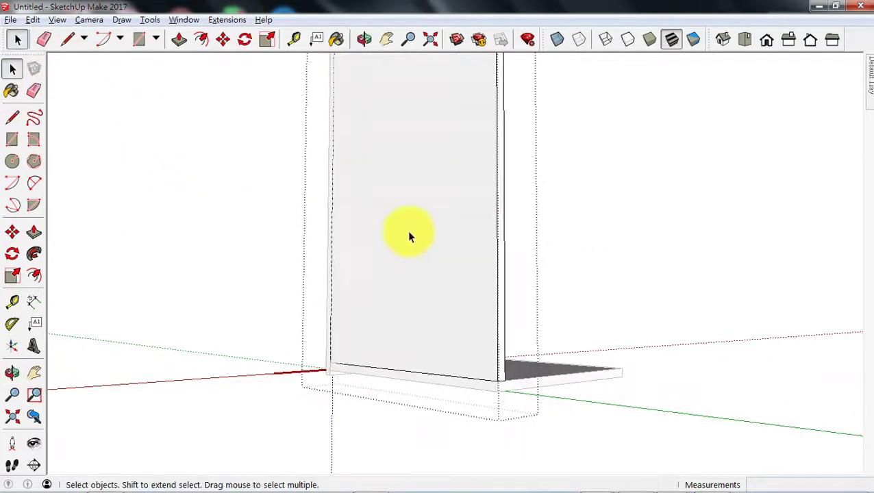
{"action": "left_click", "coordinate": [34, 233]}
{"action": "double_click", "coordinate": [501, 237]}
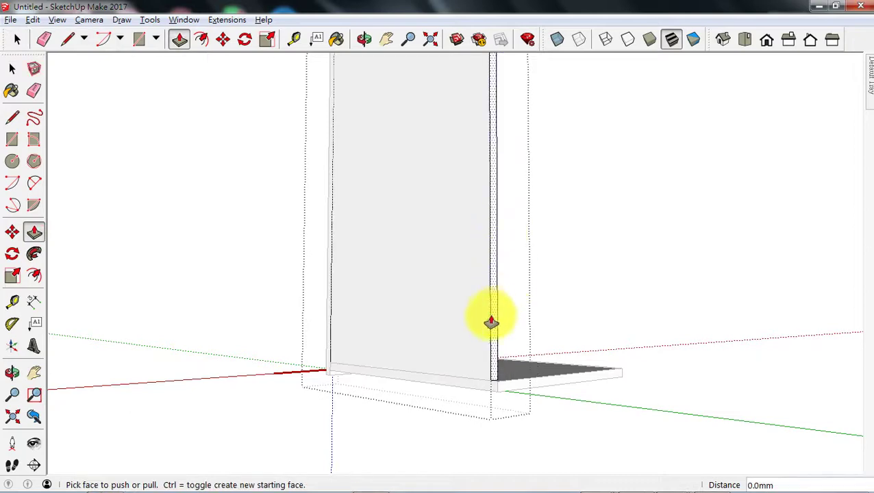
{"action": "left_click", "coordinate": [12, 69]}
Step: Edit the base component, push its open end face opposite the side panel inward 3.2 mm, and leave the component
{"action": "middle_click_drag", "start_coordinate": [505, 356], "coordinate": [533, 397]}
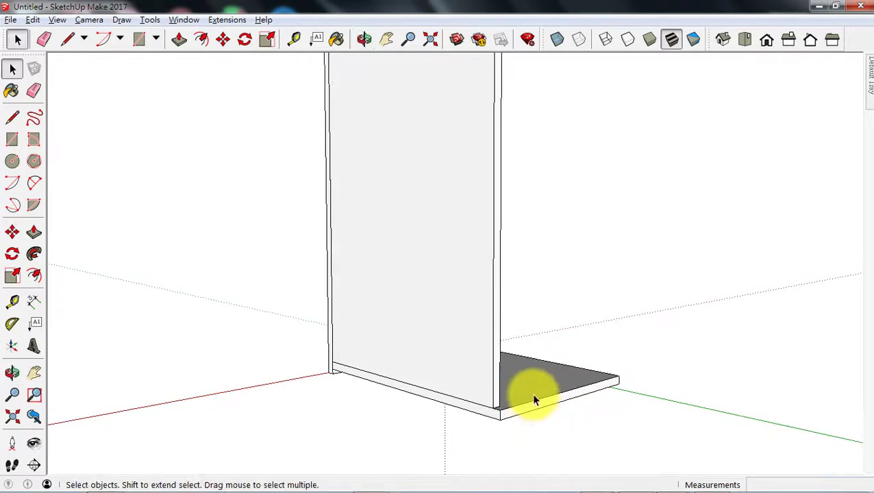
{"action": "left_click", "coordinate": [34, 232]}
{"action": "left_click_drag", "start_coordinate": [528, 414], "coordinate": [501, 371]}
{"action": "scroll", "coordinate": [520, 352], "scroll_direction": "down", "scroll_amount": 1}
{"action": "middle_click_drag", "start_coordinate": [520, 352], "coordinate": [456, 214]}
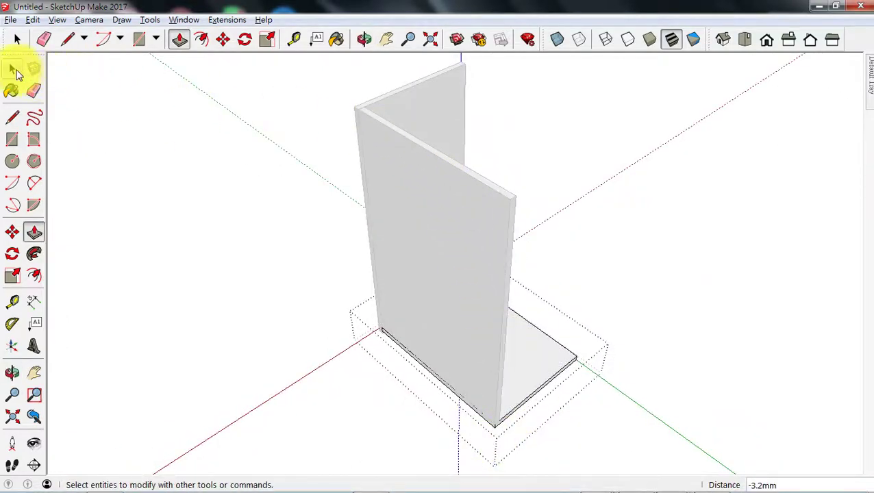
{"action": "left_click", "coordinate": [14, 70]}
{"action": "left_click", "coordinate": [313, 229]}
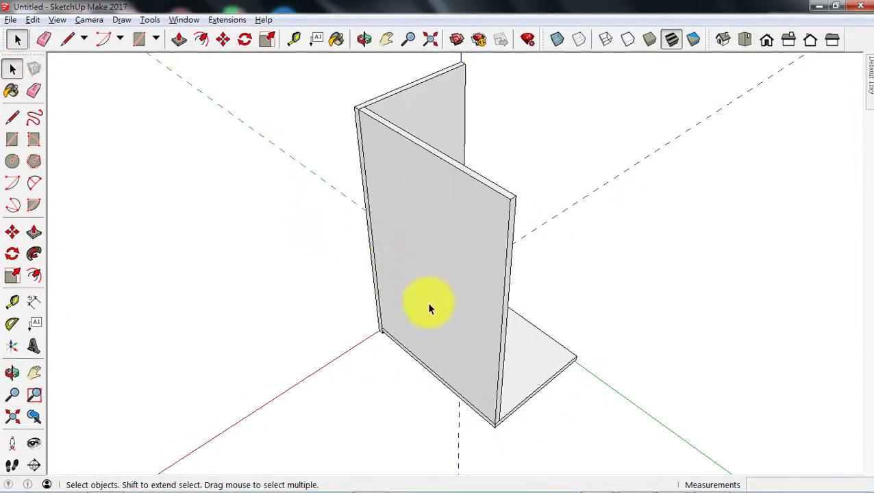
Step: Move the front component 2 mm inward along the red axis
{"action": "left_click", "coordinate": [437, 318]}
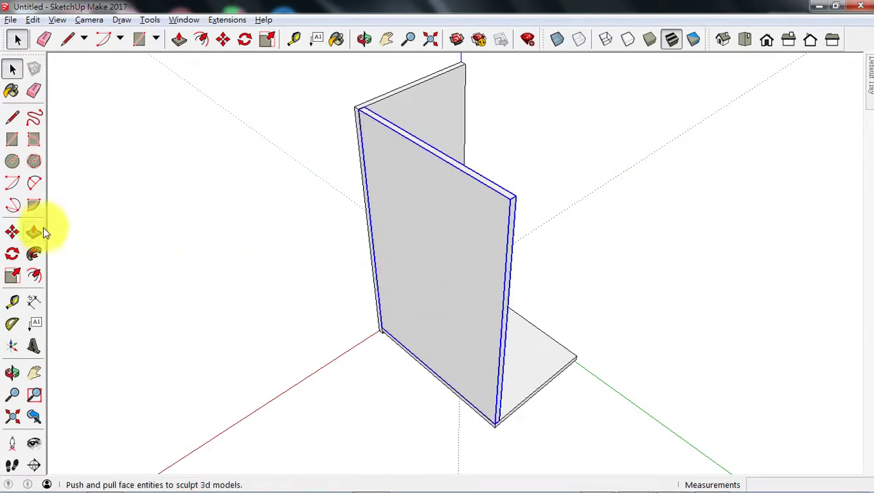
{"action": "left_click", "coordinate": [13, 233]}
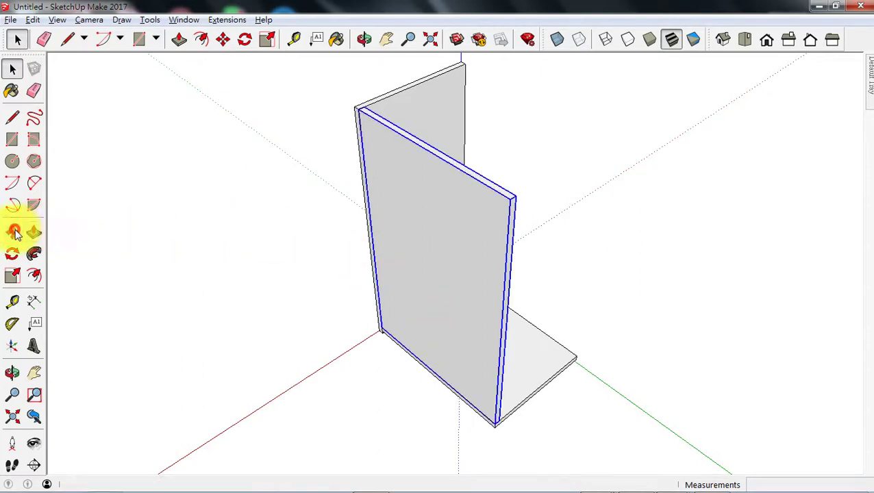
{"action": "left_click", "coordinate": [359, 111]}
{"action": "type", "text": "2"}
{"action": "key", "text": "Return"}
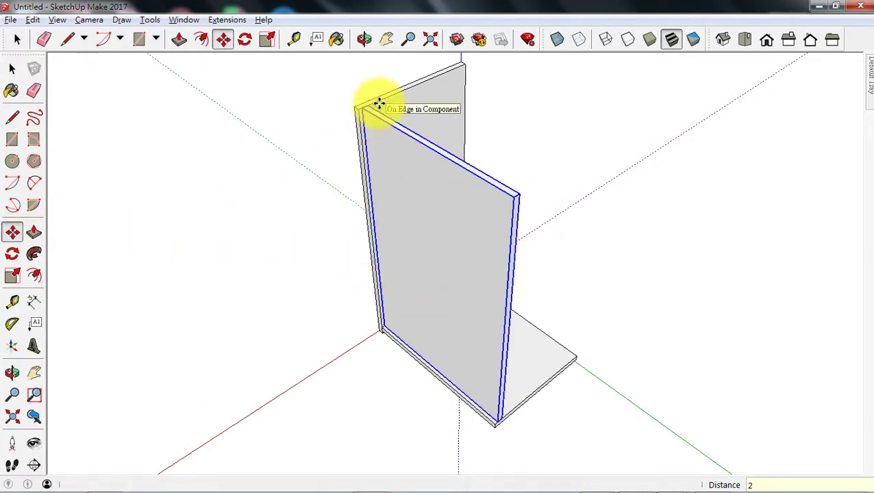
{"action": "left_click", "coordinate": [11, 69]}
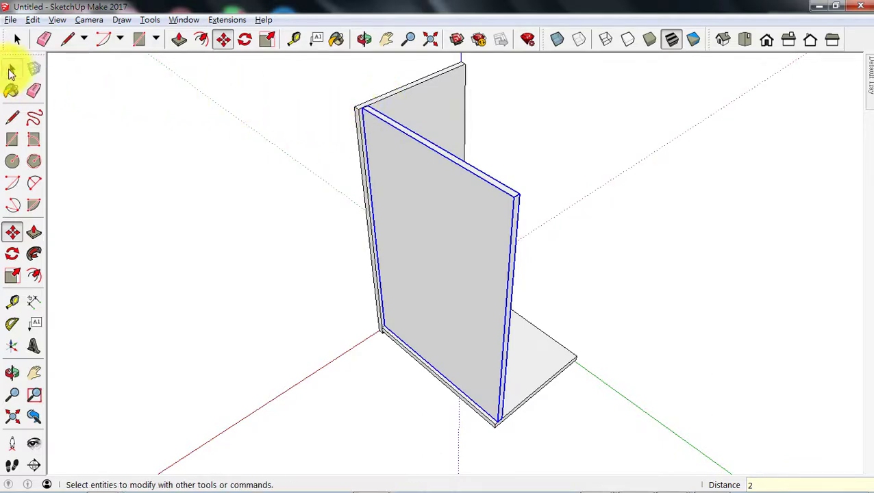
Step: Create a vertical guide line 16 mm inward from the front panel's vertical edge beside the side panel
{"action": "scroll", "coordinate": [404, 120], "scroll_direction": "up", "scroll_amount": 3}
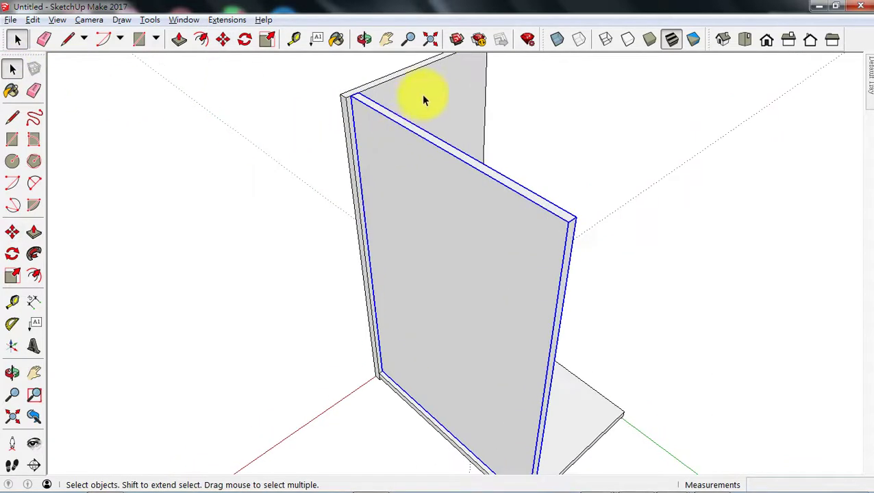
{"action": "middle_click_drag", "start_coordinate": [421, 94], "coordinate": [400, 112]}
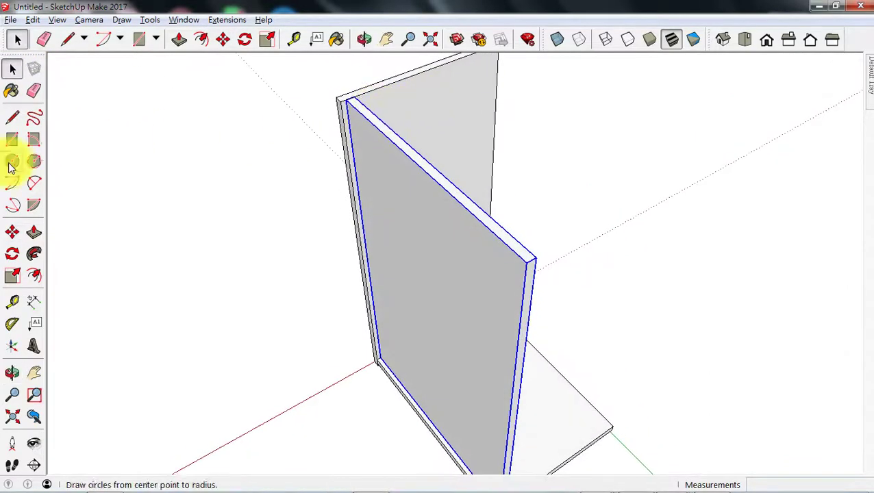
{"action": "left_click", "coordinate": [14, 303]}
{"action": "left_click", "coordinate": [349, 126]}
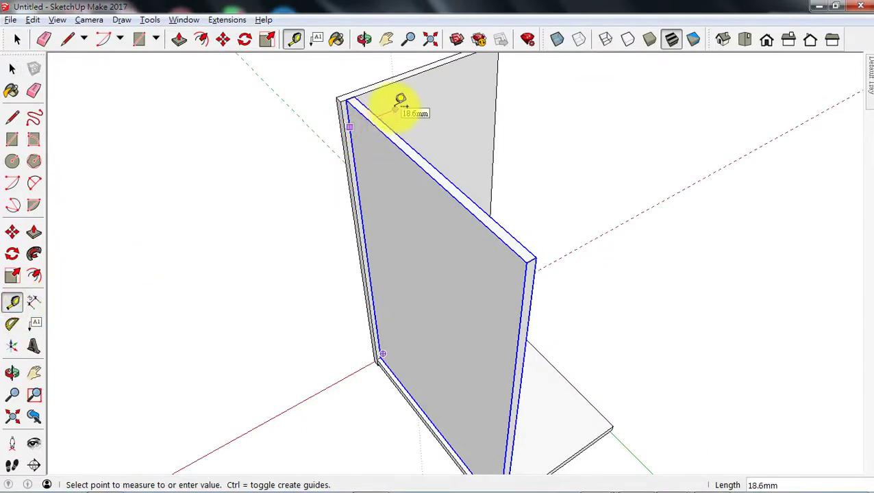
{"action": "type", "text": "16"}
{"action": "key", "text": "Return"}
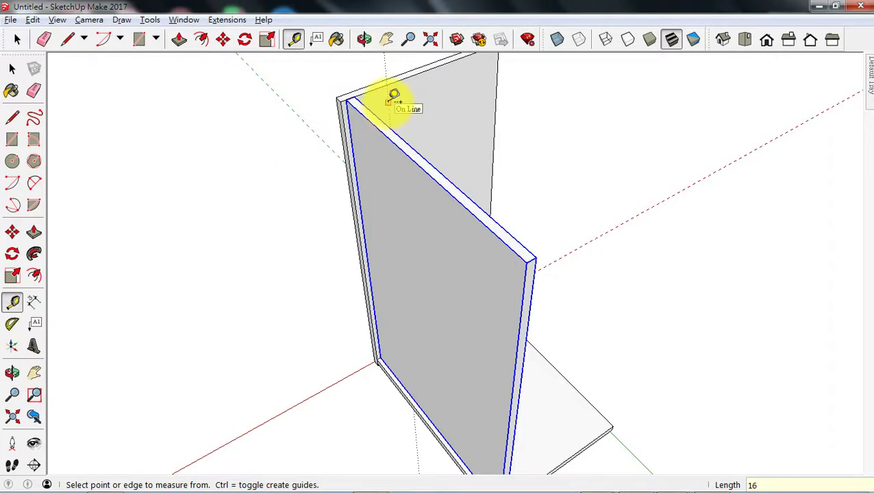
Step: Copy the front panel 16 mm inward along the red axis to the guide line as a middle panel
{"action": "left_click", "coordinate": [11, 68]}
{"action": "left_click", "coordinate": [351, 133]}
{"action": "left_click", "coordinate": [382, 133]}
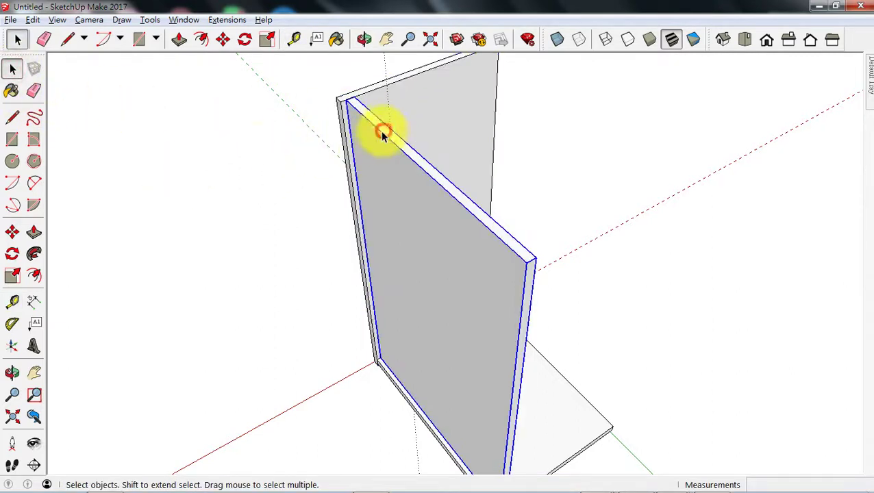
{"action": "left_click", "coordinate": [16, 237]}
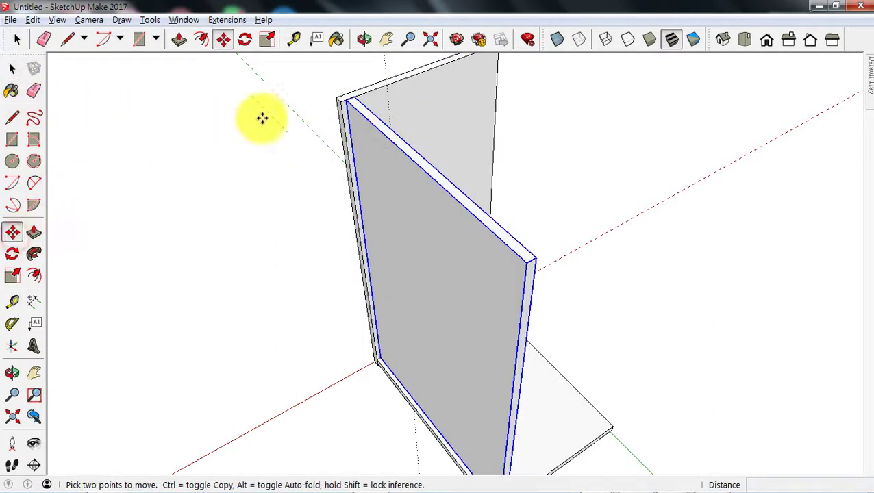
{"action": "left_click", "coordinate": [350, 102]}
{"action": "key", "text": "ctrl"}
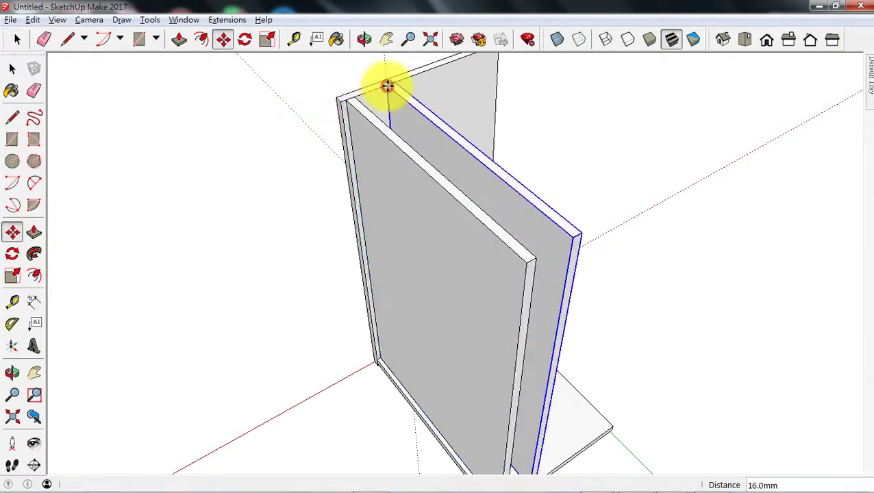
{"action": "left_click", "coordinate": [388, 84]}
Step: Copy the middle panel to the side panel's back edge and move the copy 2 mm inward along the red axis
{"action": "scroll", "coordinate": [415, 137], "scroll_direction": "up", "scroll_amount": 3}
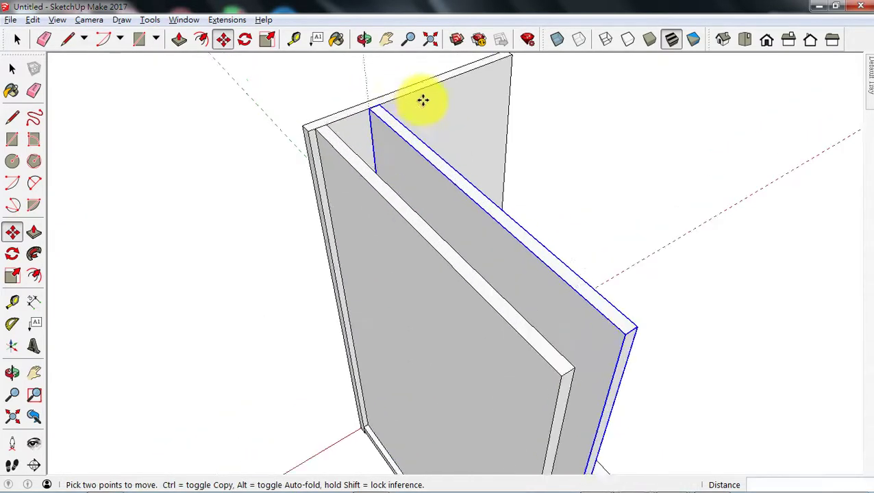
{"action": "left_click", "coordinate": [382, 103]}
{"action": "key", "text": "ctrl"}
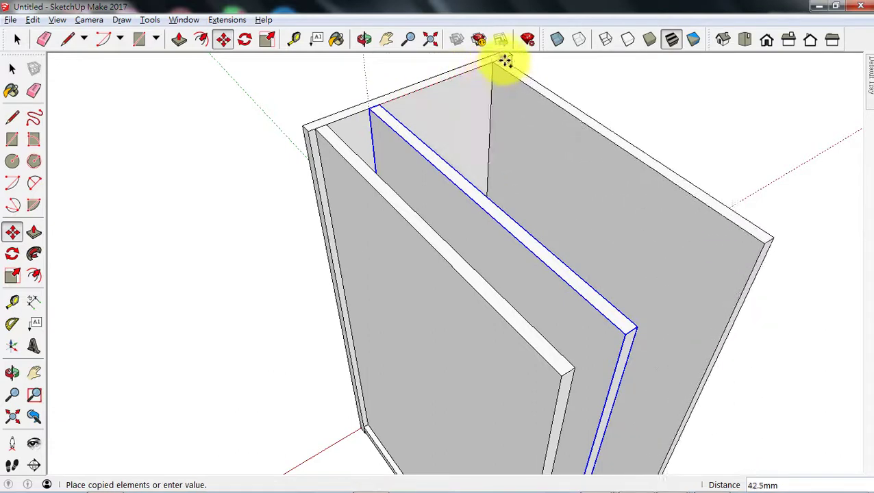
{"action": "left_click", "coordinate": [512, 59]}
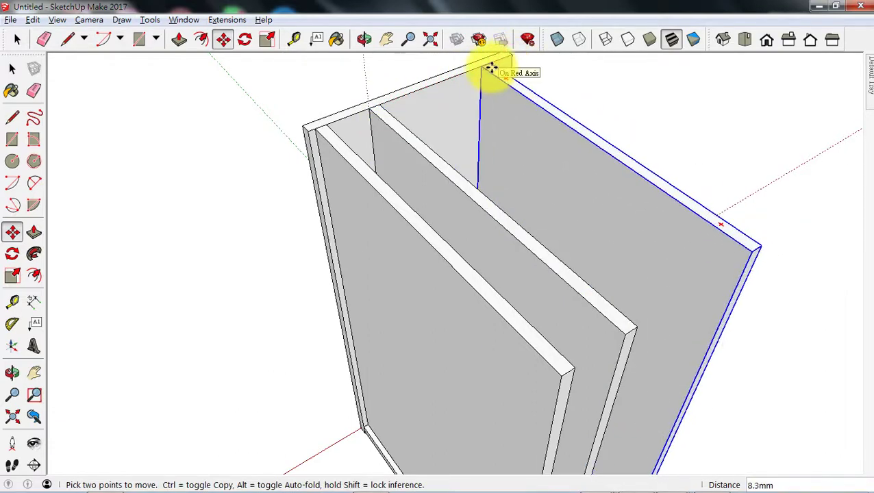
{"action": "key", "text": "Return"}
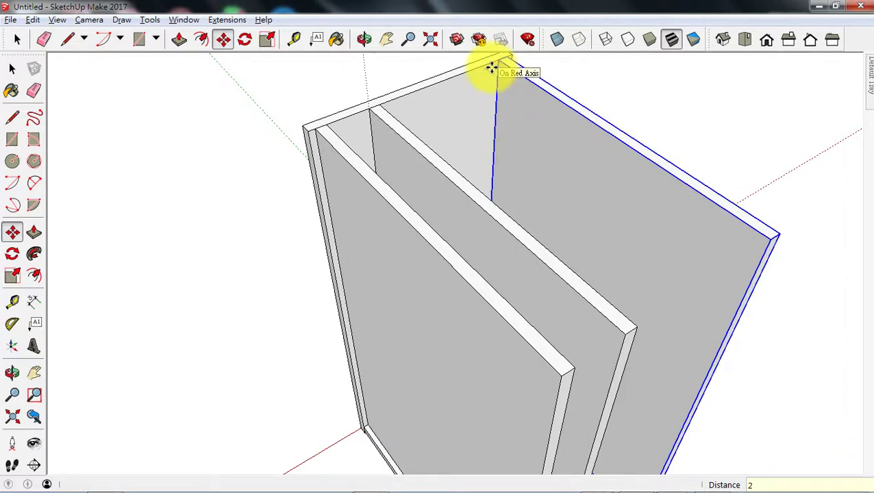
{"action": "left_click", "coordinate": [15, 68]}
Step: Copy the side panel to the opposite ends of the upright panels and move the copy 3.2 mm outward along the green axis
{"action": "middle_click_drag", "start_coordinate": [240, 142], "coordinate": [351, 95]}
{"action": "scroll", "coordinate": [352, 96], "scroll_direction": "down", "scroll_amount": 2}
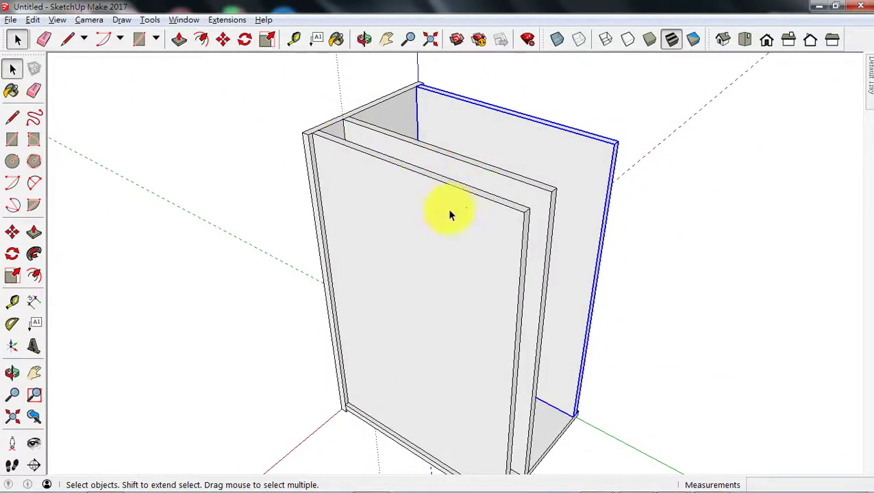
{"action": "middle_click_drag", "start_coordinate": [450, 215], "coordinate": [558, 251]}
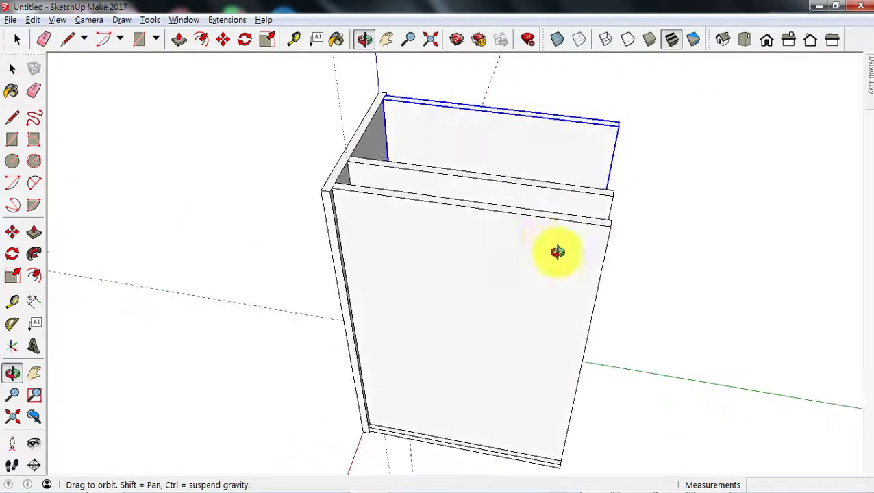
{"action": "left_click", "coordinate": [369, 140]}
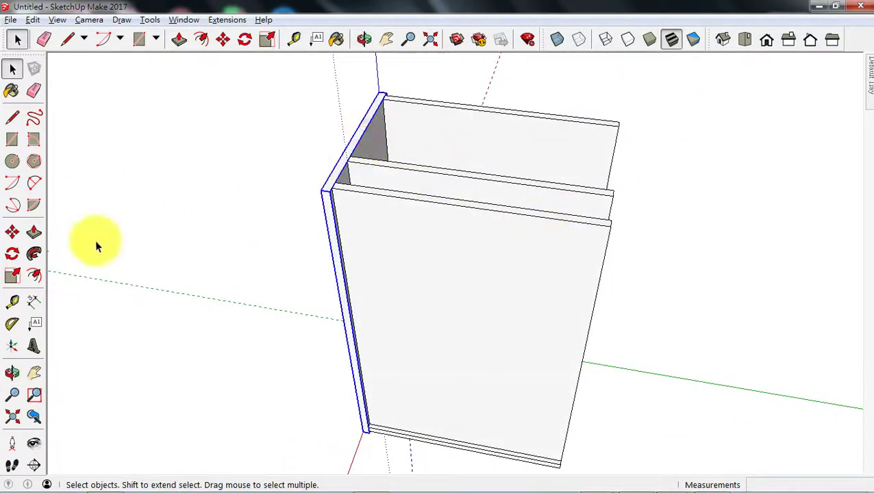
{"action": "left_click", "coordinate": [13, 233]}
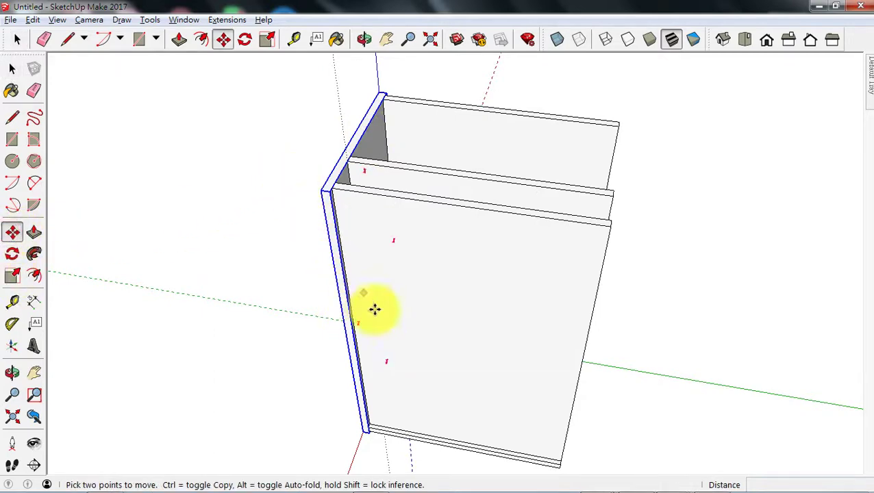
{"action": "scroll", "coordinate": [391, 447], "scroll_direction": "up", "scroll_amount": 3}
{"action": "scroll", "coordinate": [391, 428], "scroll_direction": "down", "scroll_amount": 3}
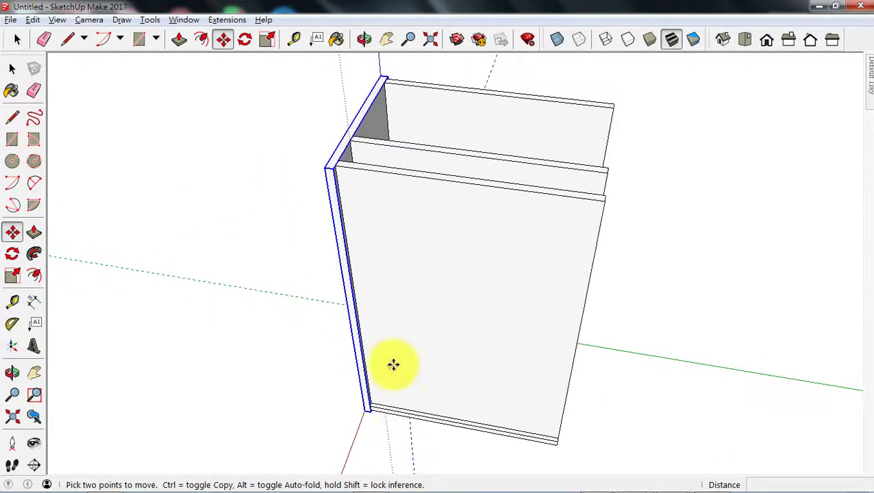
{"action": "left_click", "coordinate": [332, 179]}
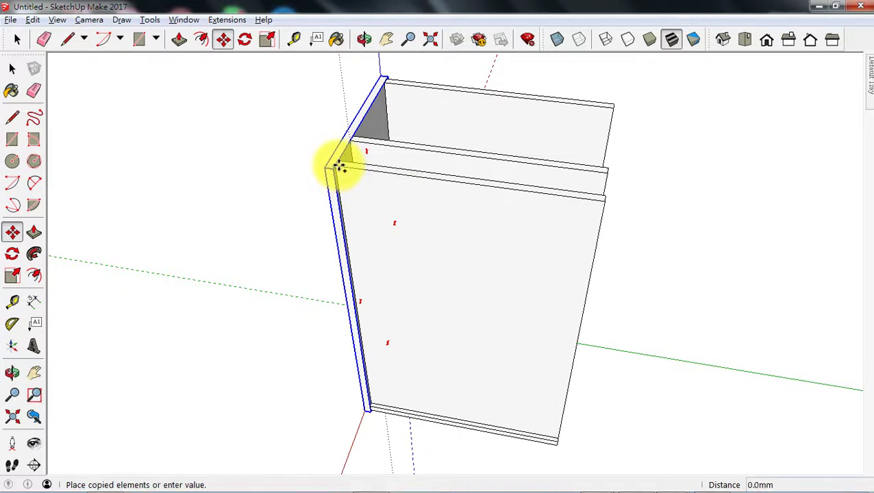
{"action": "left_click", "coordinate": [608, 202]}
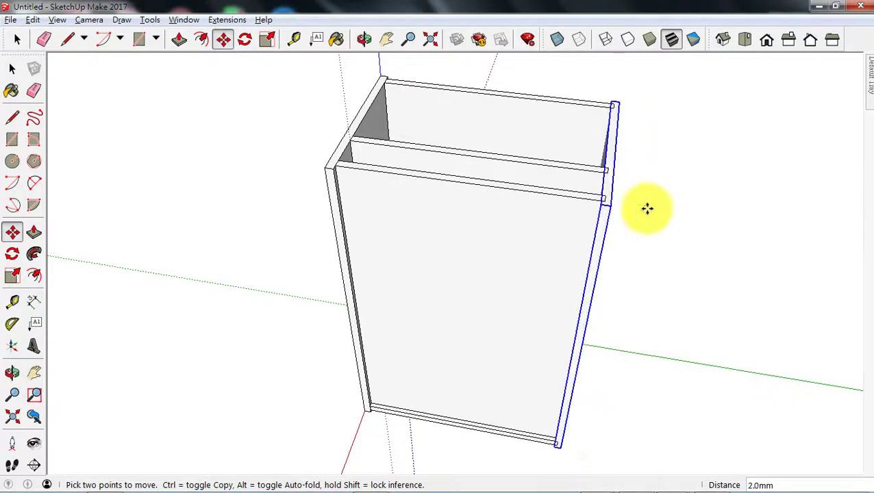
{"action": "type", "text": "3.2"}
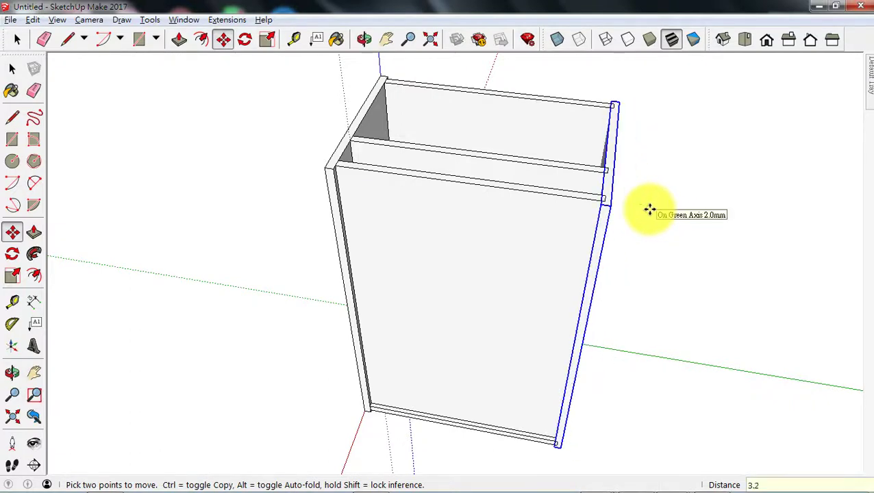
{"action": "key", "text": "Return"}
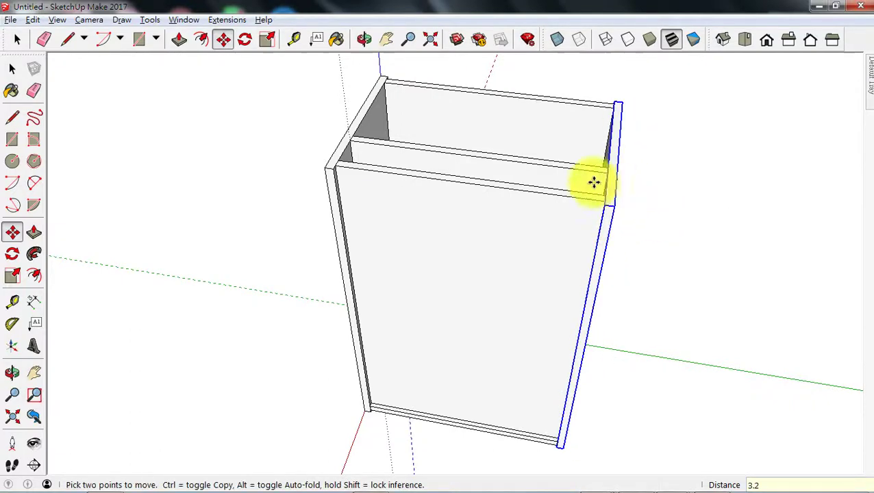
{"action": "left_click", "coordinate": [12, 67]}
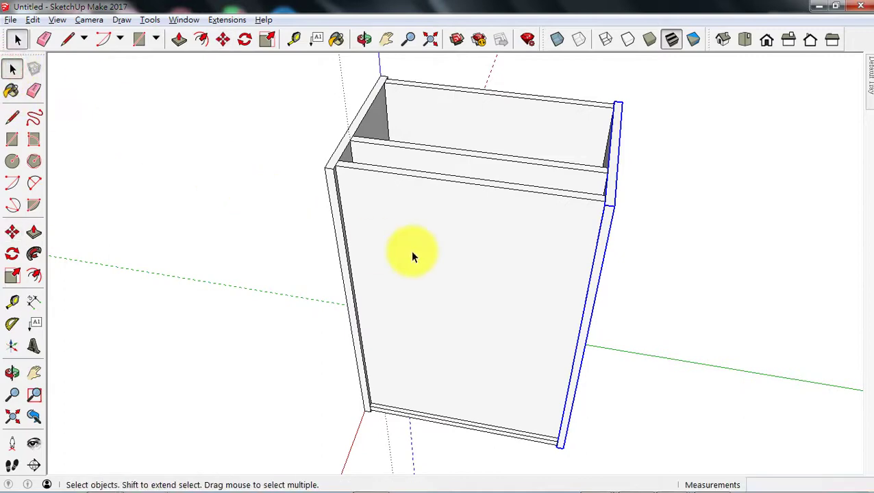
Step: Make the outermost front panel a unique component, independent of the middle and back copies
{"action": "middle_click_drag", "start_coordinate": [410, 250], "coordinate": [538, 200]}
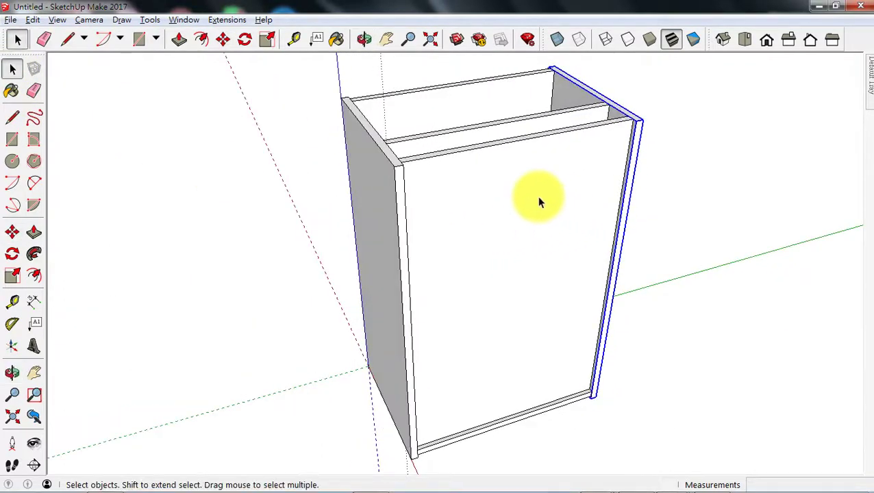
{"action": "middle_click_drag", "start_coordinate": [445, 172], "coordinate": [507, 162]}
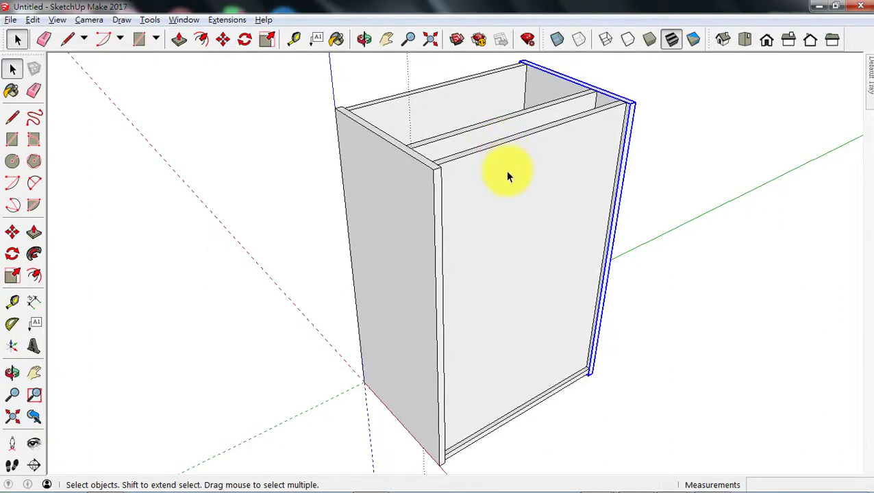
{"action": "left_click", "coordinate": [506, 175]}
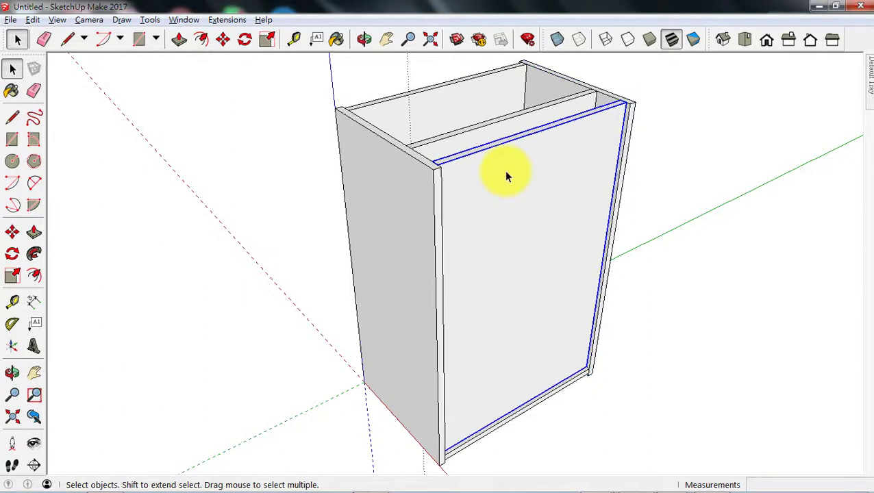
{"action": "right_click", "coordinate": [506, 176]}
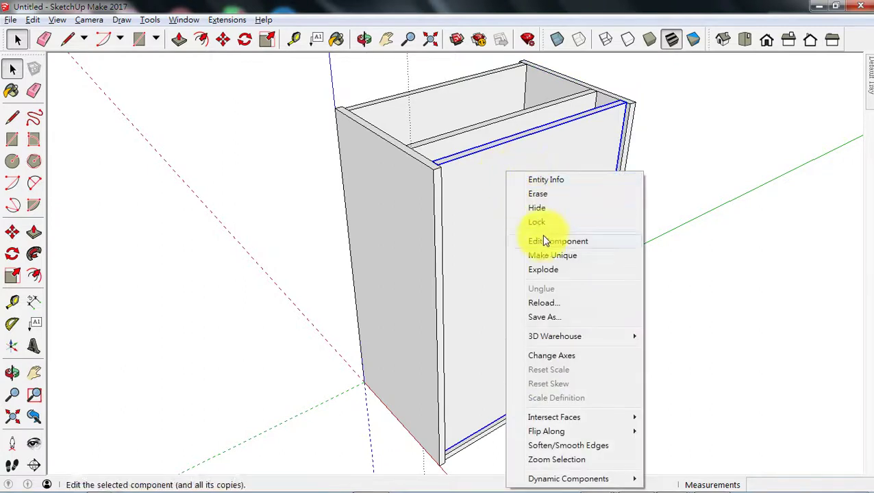
{"action": "left_click", "coordinate": [545, 254]}
Step: Edit the front panel, push its top face down 90 mm, and leave the component
{"action": "double_click", "coordinate": [527, 202]}
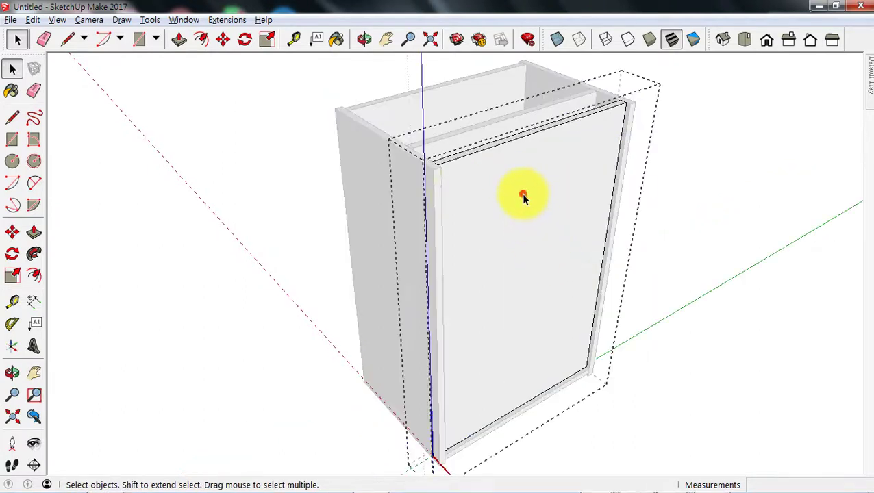
{"action": "left_click", "coordinate": [34, 232]}
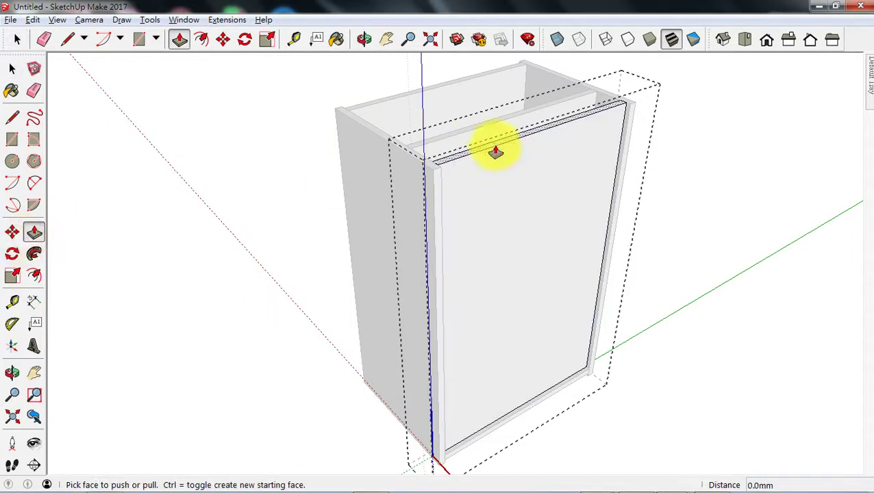
{"action": "left_click_drag", "start_coordinate": [495, 145], "coordinate": [469, 271]}
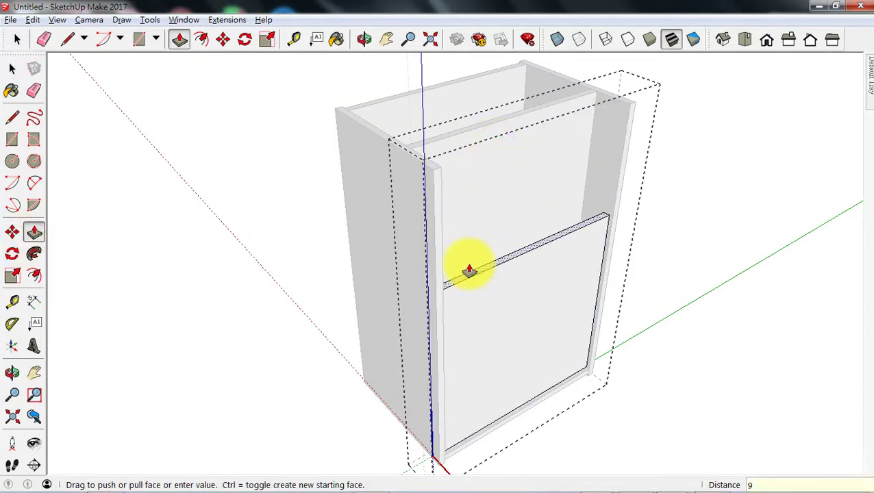
{"action": "key", "text": "Return"}
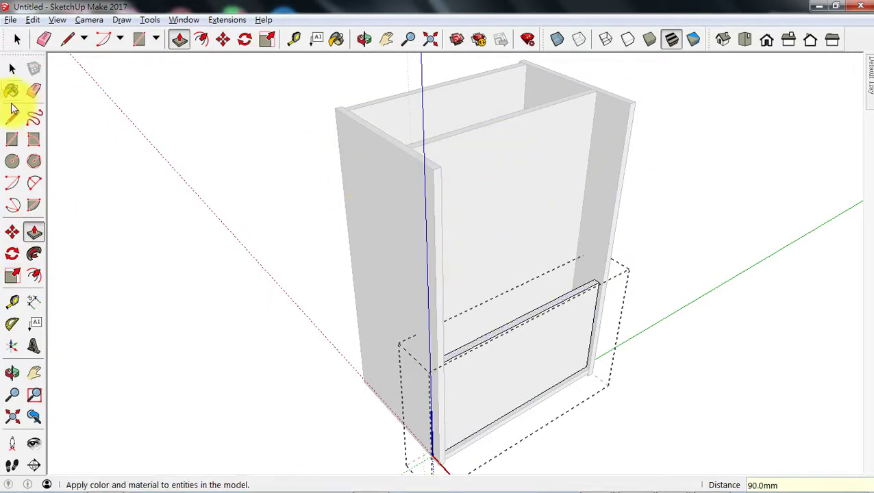
{"action": "left_click", "coordinate": [12, 68]}
{"action": "left_click", "coordinate": [362, 146]}
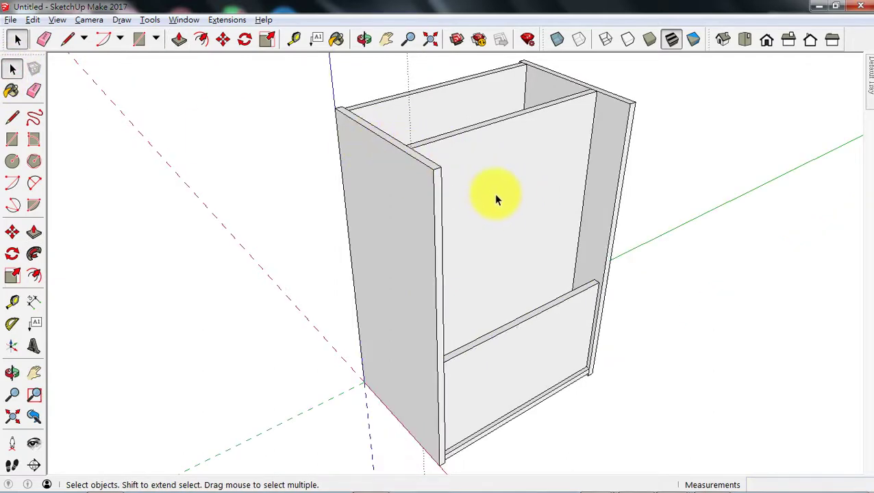
Step: Open the middle panel component for editing and hide the rest of the model
{"action": "middle_click_drag", "start_coordinate": [496, 199], "coordinate": [441, 186]}
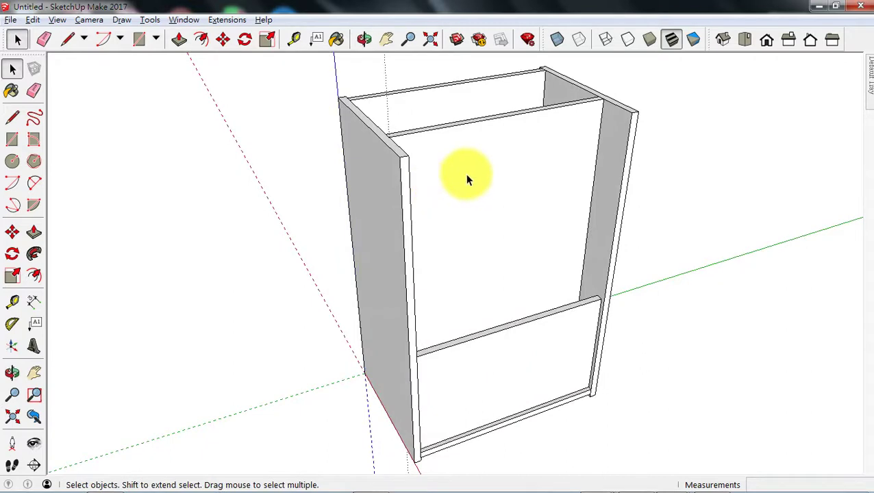
{"action": "double_click", "coordinate": [498, 170]}
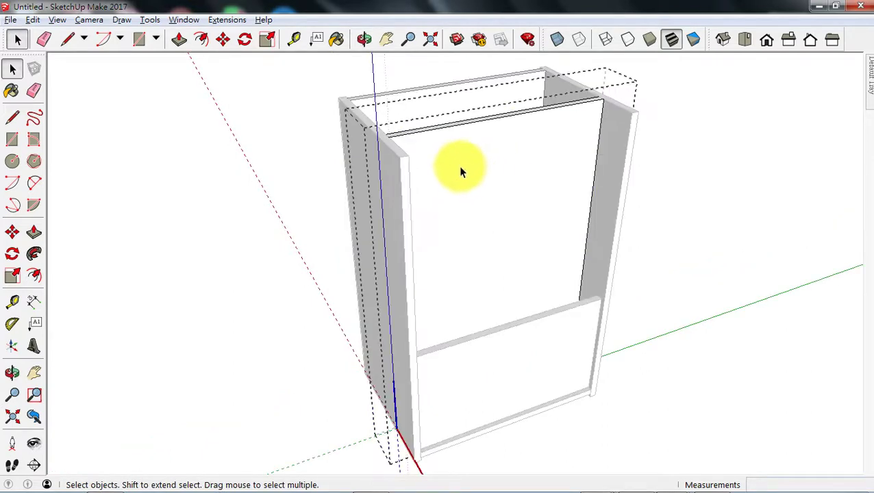
{"action": "left_click", "coordinate": [56, 19]}
{"action": "mouse_move", "coordinate": [121, 209]}
{"action": "left_click", "coordinate": [191, 206]}
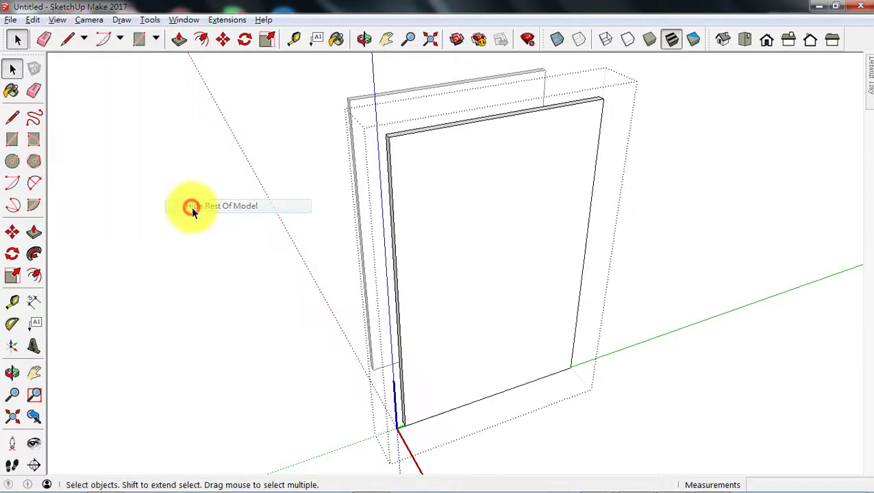
Step: Place a horizontal guide below the middle panel's top edge and a second guide 100 mm below the first
{"action": "left_click", "coordinate": [12, 301]}
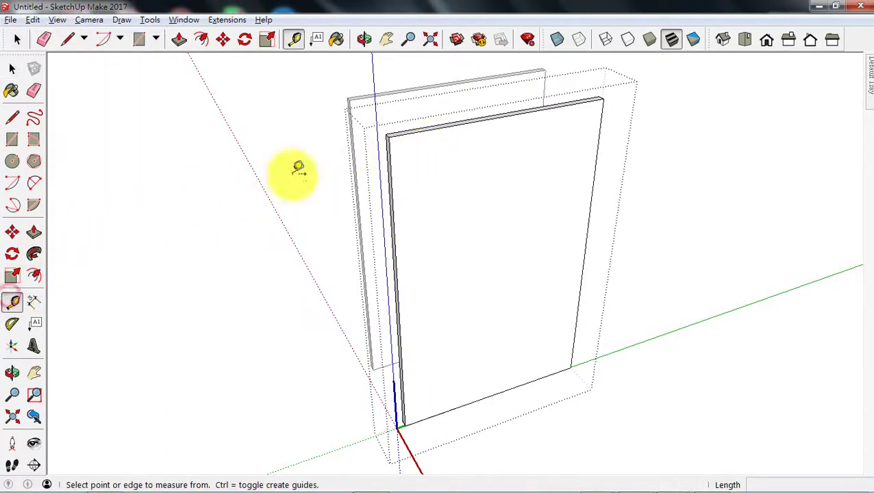
{"action": "left_click", "coordinate": [442, 129]}
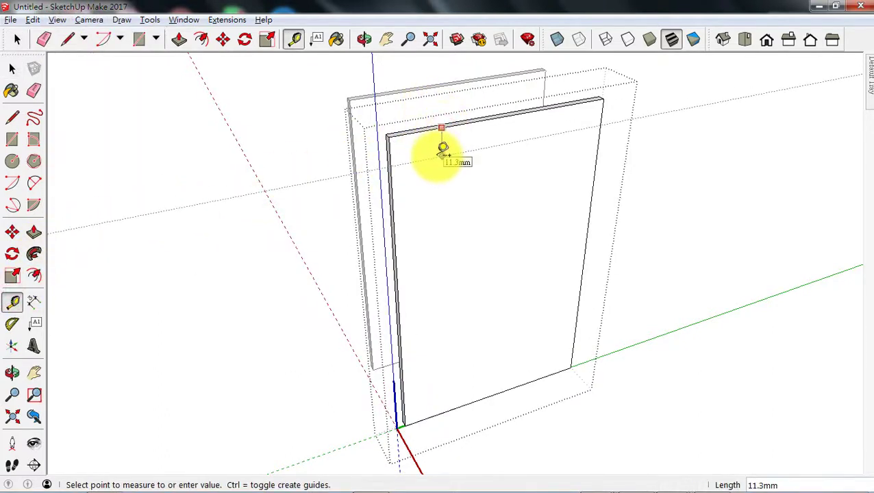
{"action": "key", "text": "Return"}
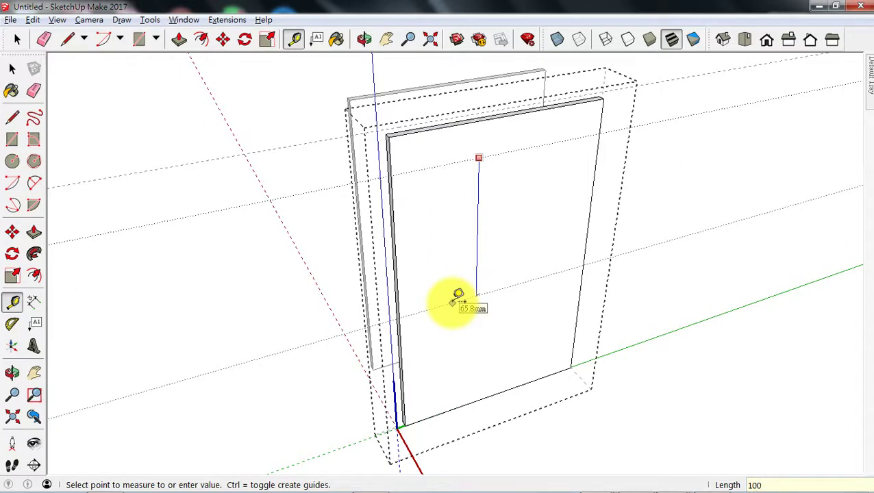
{"action": "key", "text": "Return"}
Step: Add another horizontal guide 20 mm below each of the two existing guides on the panel
{"action": "middle_click_drag", "start_coordinate": [415, 302], "coordinate": [416, 228]}
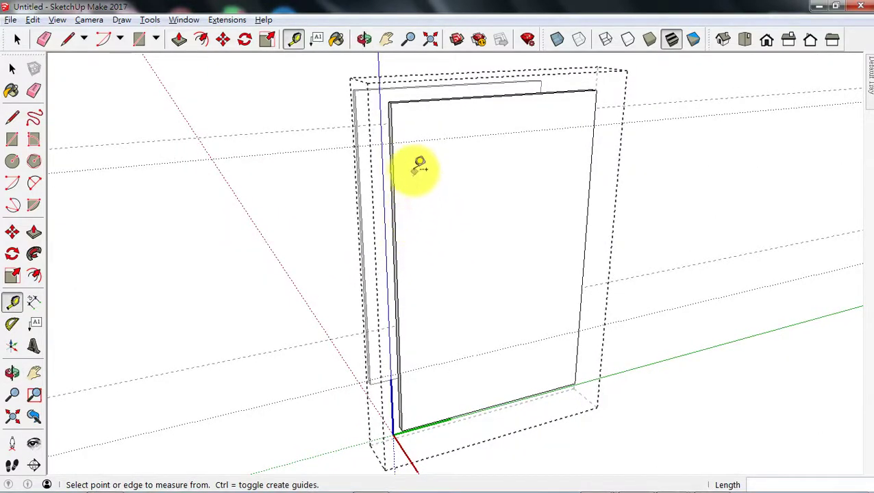
{"action": "left_click", "coordinate": [412, 141]}
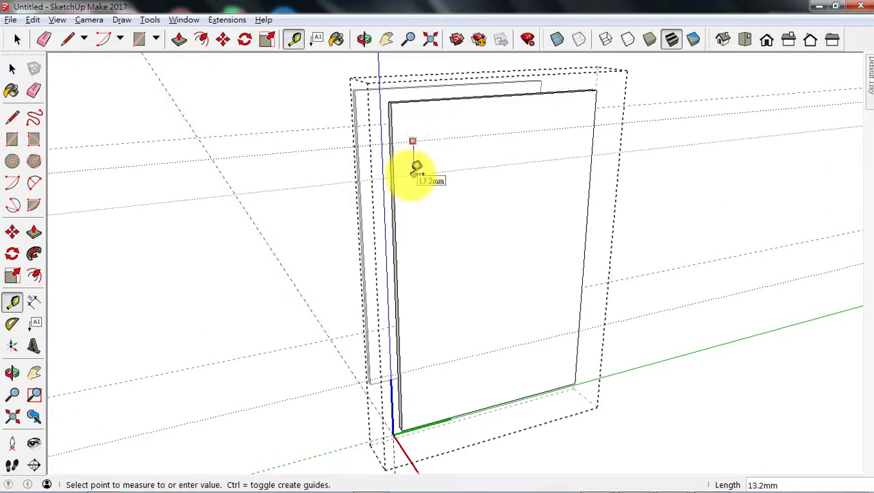
{"action": "key", "text": "Return"}
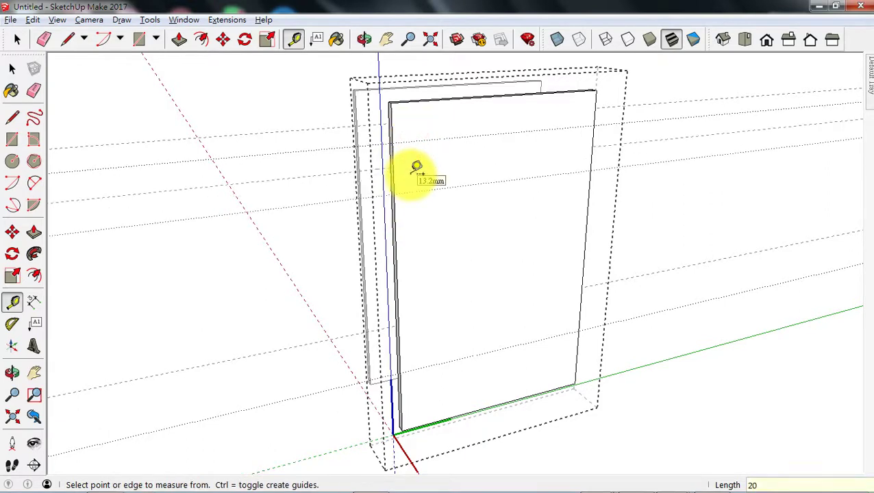
{"action": "left_click", "coordinate": [438, 364]}
{"action": "type", "text": "20"}
{"action": "key", "text": "Return"}
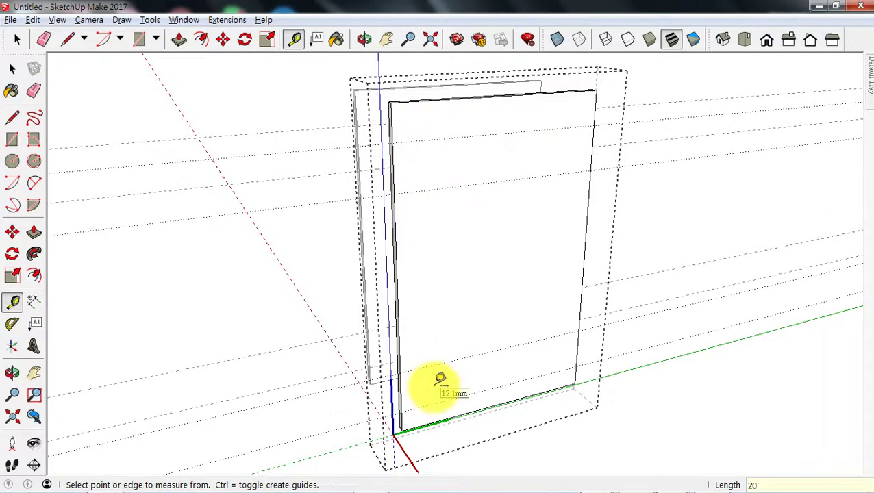
Step: Draw lines across the panel's narrow side face where the four guides cross it, marking out two tabs
{"action": "middle_click_drag", "start_coordinate": [421, 247], "coordinate": [483, 248]}
{"action": "scroll", "coordinate": [440, 199], "scroll_direction": "up", "scroll_amount": 3}
{"action": "middle_click_drag", "start_coordinate": [441, 195], "coordinate": [548, 196]}
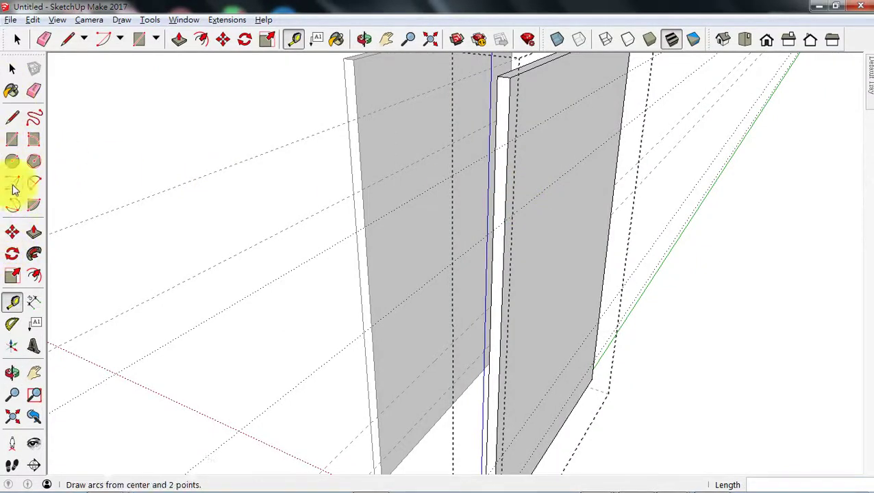
{"action": "left_click", "coordinate": [12, 119]}
{"action": "left_click", "coordinate": [504, 137]}
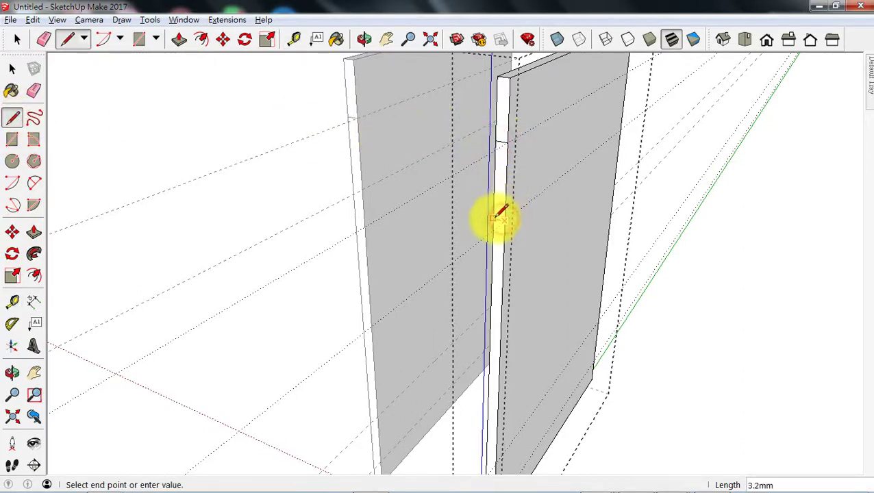
{"action": "scroll", "coordinate": [507, 394], "scroll_direction": "down", "scroll_amount": 3}
{"action": "scroll", "coordinate": [474, 384], "scroll_direction": "up", "scroll_amount": 3}
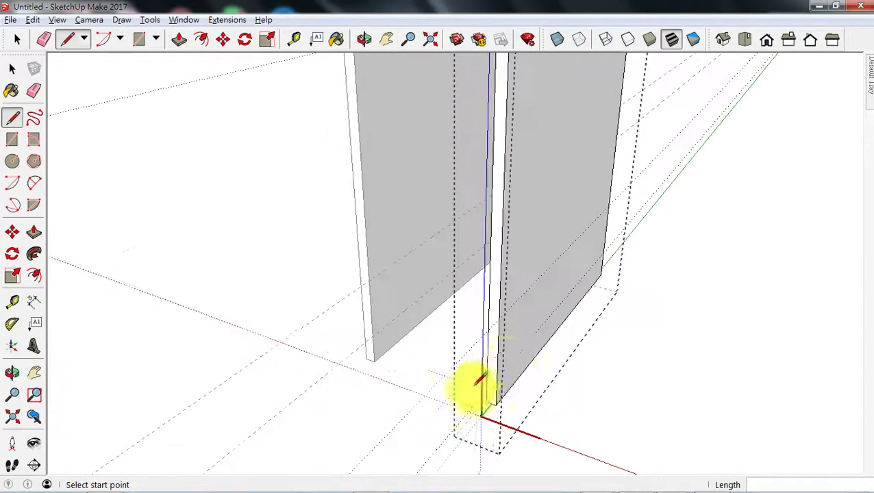
{"action": "left_click", "coordinate": [491, 316]}
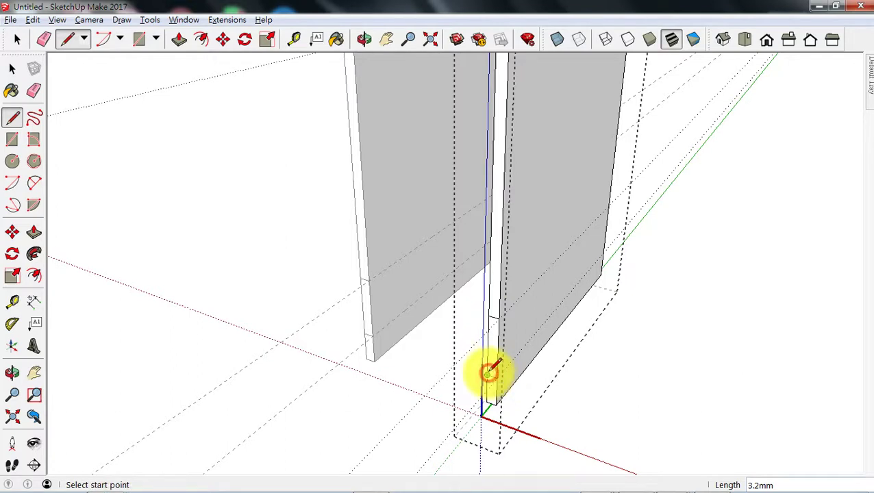
Step: Pull the two marked sections of the panel's narrow side face outward 6.2 mm to form the tabs
{"action": "left_click", "coordinate": [34, 233]}
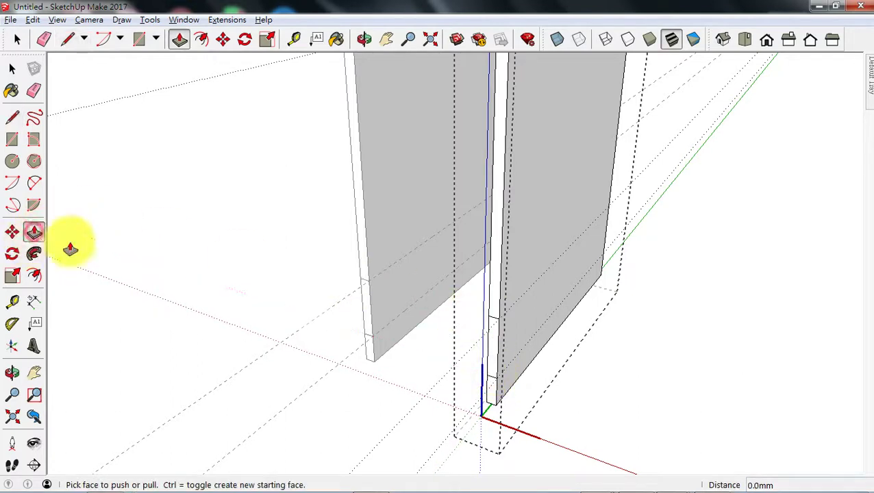
{"action": "left_click", "coordinate": [478, 379]}
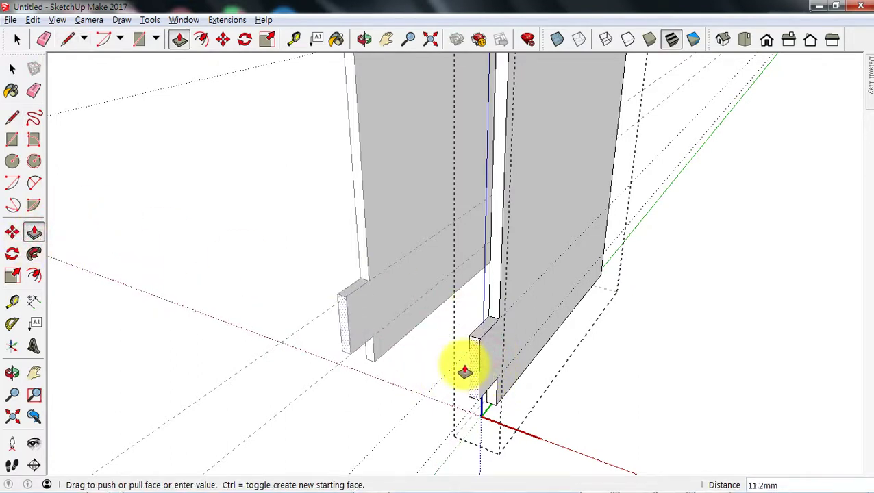
{"action": "type", "text": "6.2"}
{"action": "key", "text": "Return"}
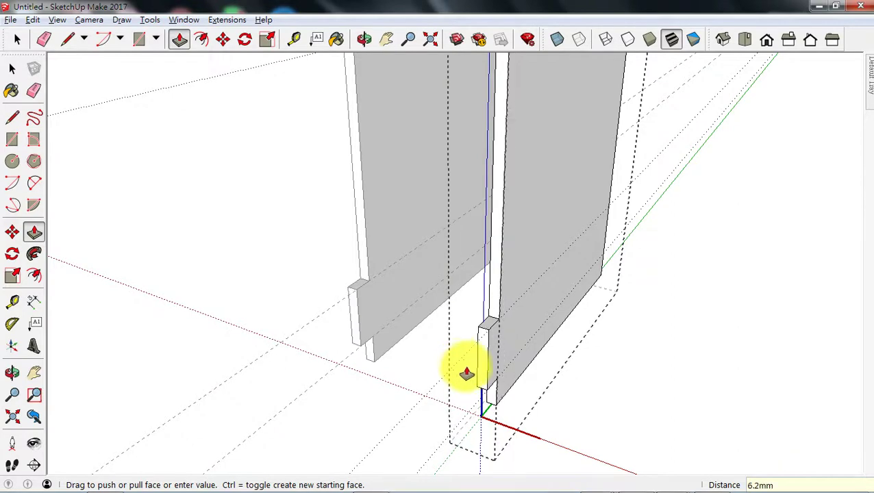
{"action": "scroll", "coordinate": [466, 373], "scroll_direction": "down", "scroll_amount": 5}
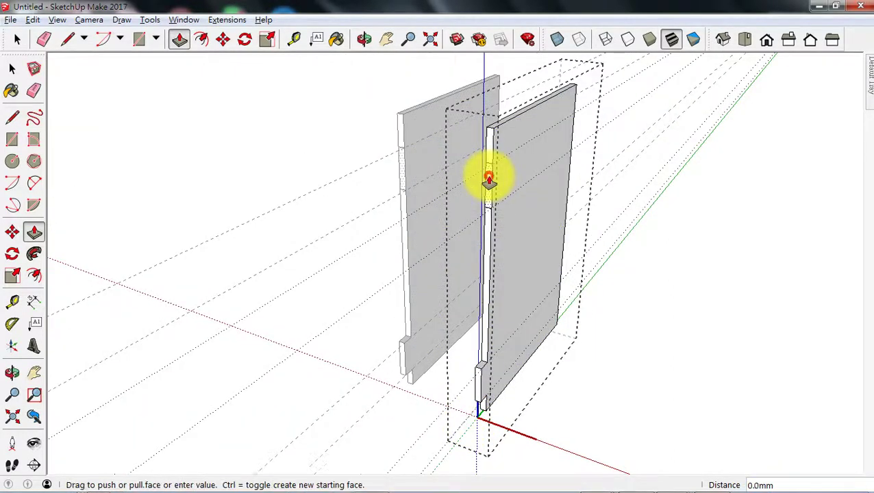
{"action": "double_click", "coordinate": [489, 179]}
{"action": "left_click", "coordinate": [13, 69]}
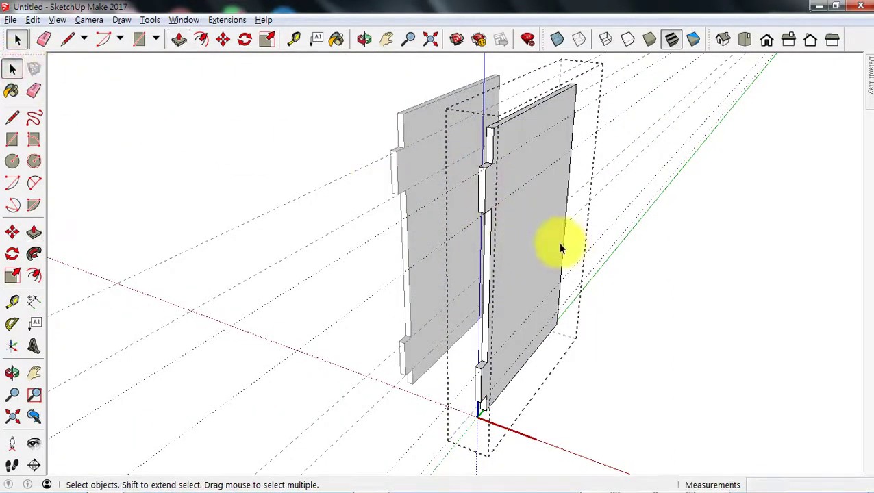
Step: Place a vertical guide through the midpoint of the panel's top edge, 46.8 mm from its tabbed side edge
{"action": "middle_click_drag", "start_coordinate": [560, 248], "coordinate": [367, 234]}
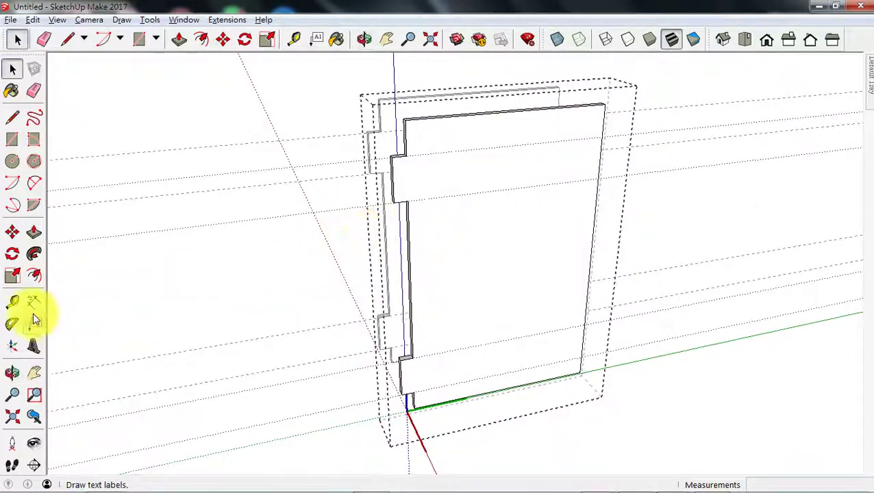
{"action": "left_click", "coordinate": [12, 301]}
{"action": "left_click", "coordinate": [408, 213]}
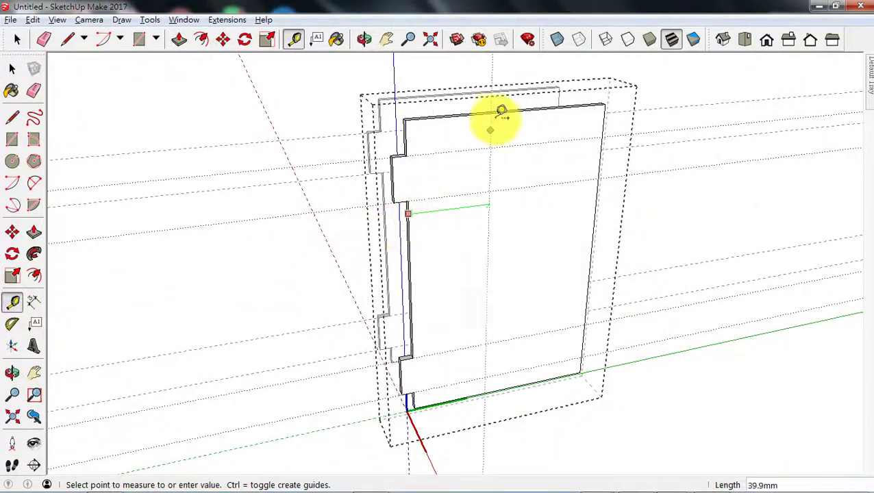
{"action": "left_click", "coordinate": [515, 107]}
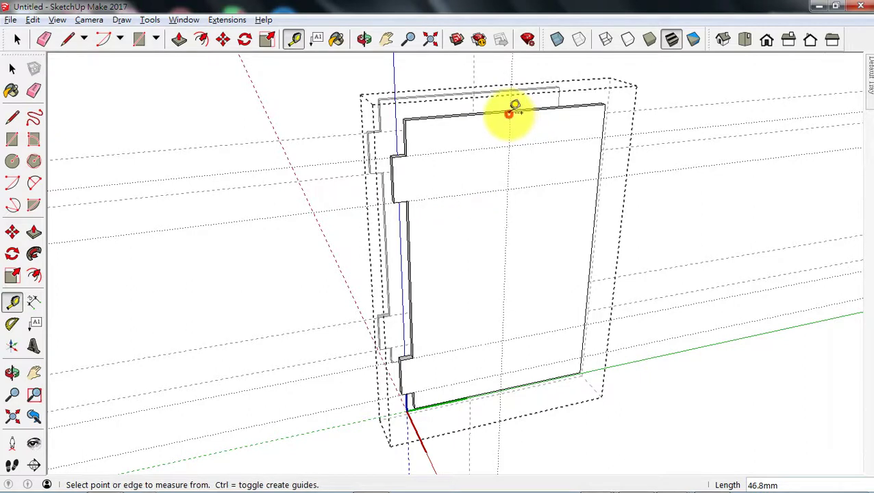
{"action": "left_click", "coordinate": [20, 77]}
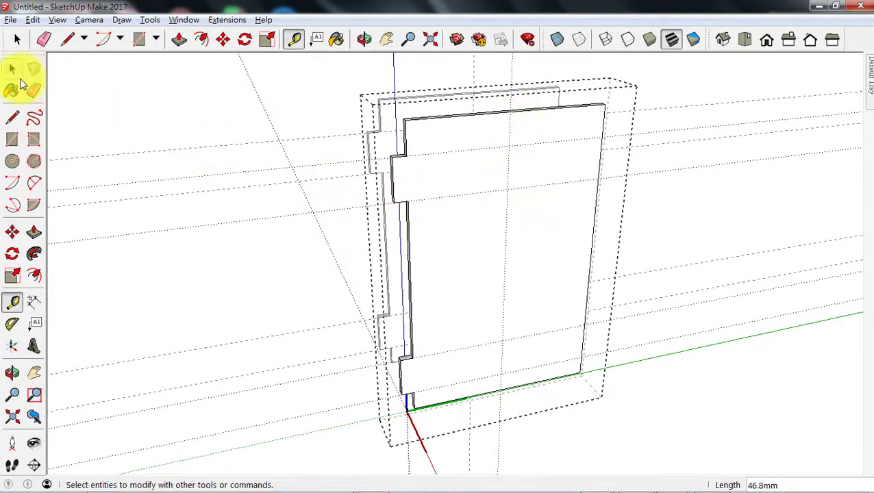
Step: Split the panel face along the vertical guide and push the half without tabs through 3.2 mm to remove it
{"action": "left_click", "coordinate": [12, 118]}
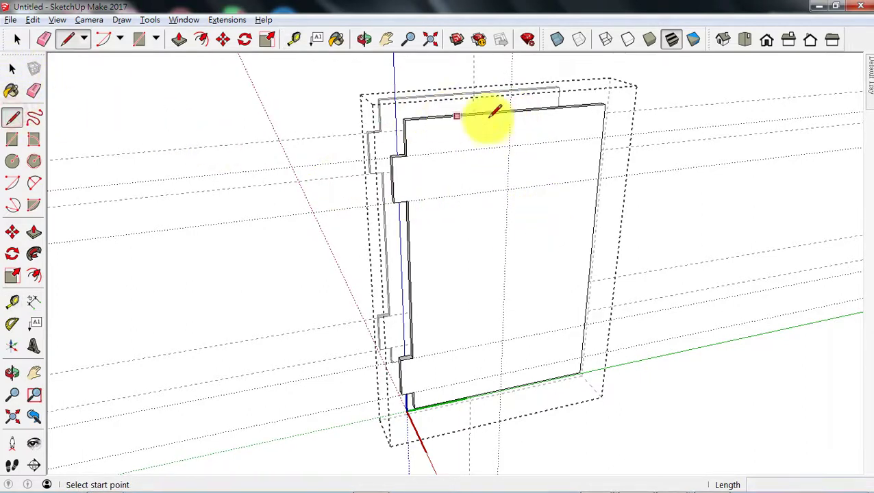
{"action": "left_click", "coordinate": [510, 111]}
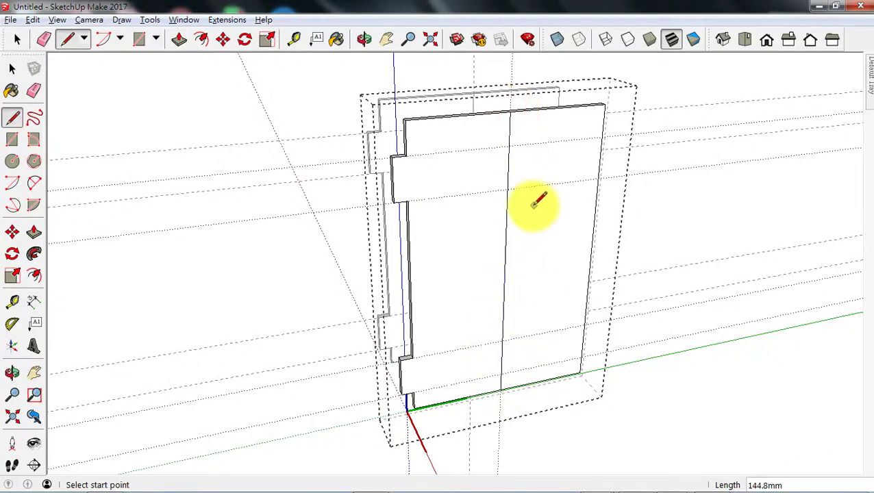
{"action": "middle_click_drag", "start_coordinate": [530, 201], "coordinate": [444, 225]}
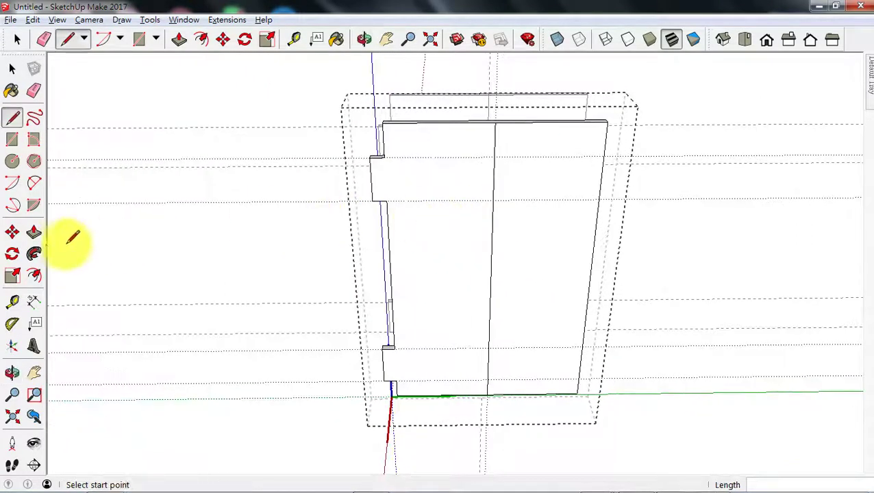
{"action": "left_click", "coordinate": [33, 232]}
{"action": "left_click", "coordinate": [567, 272]}
{"action": "left_click", "coordinate": [552, 242]}
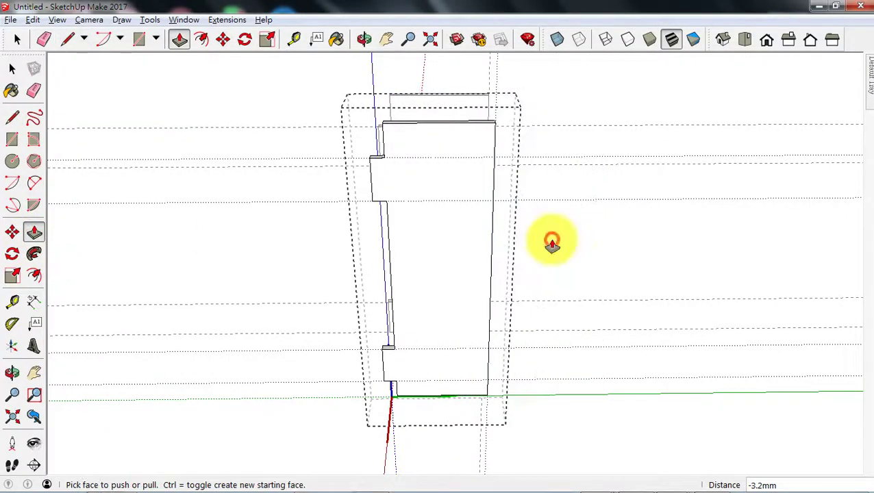
Step: Copy all geometry of the tabbed half panel 53 mm along the green axis, from the tab's corner to the cut edge
{"action": "middle_click_drag", "start_coordinate": [519, 232], "coordinate": [660, 178]}
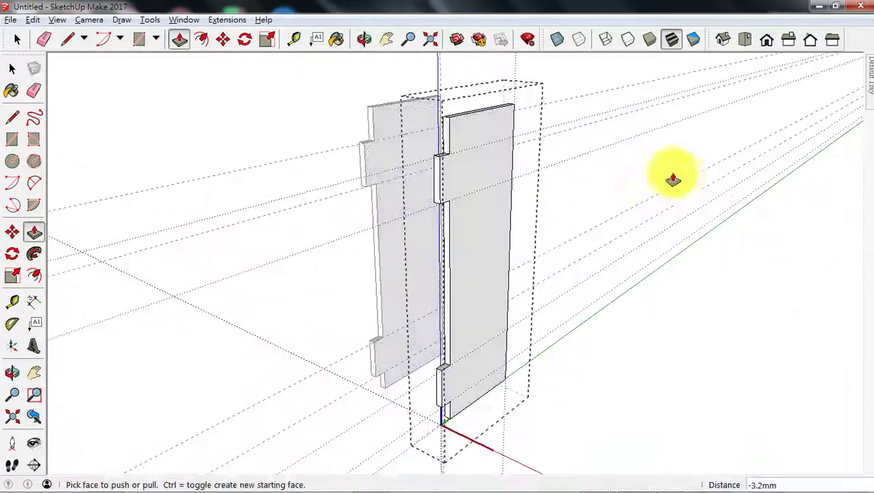
{"action": "middle_click_drag", "start_coordinate": [560, 161], "coordinate": [560, 193]}
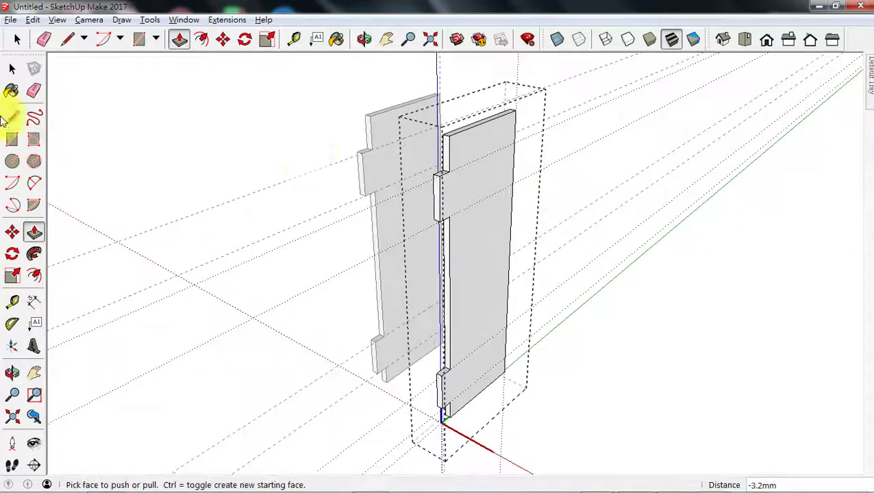
{"action": "left_click", "coordinate": [12, 72]}
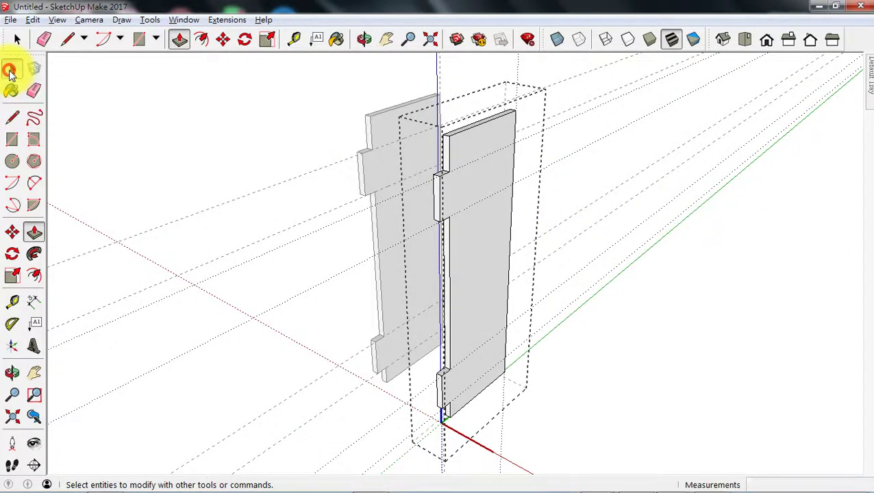
{"action": "triple_click", "coordinate": [488, 210]}
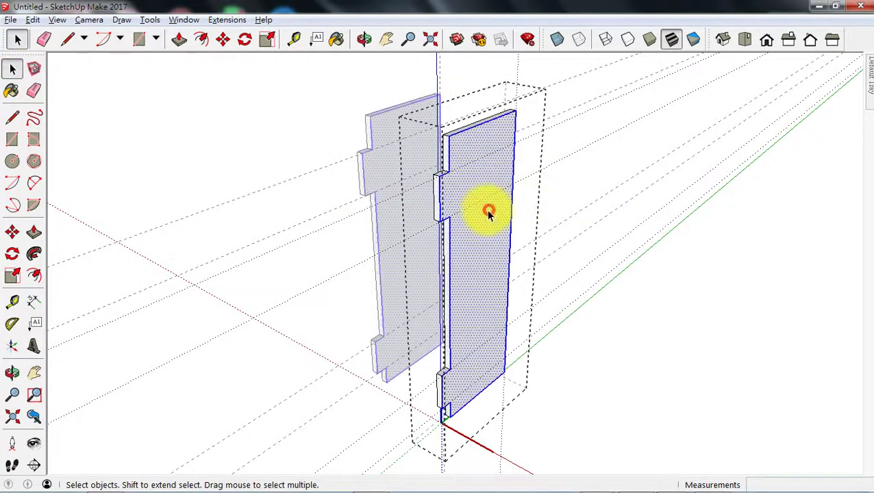
{"action": "left_click", "coordinate": [19, 235]}
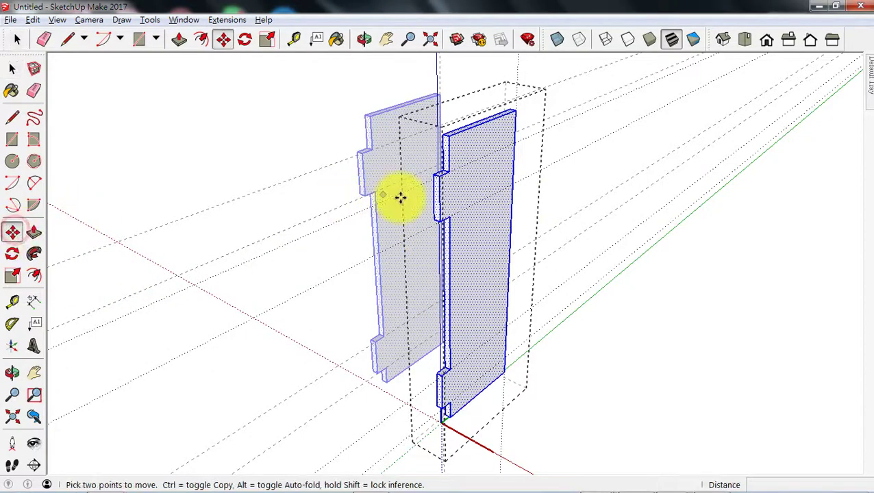
{"action": "middle_click_drag", "start_coordinate": [399, 195], "coordinate": [417, 203]}
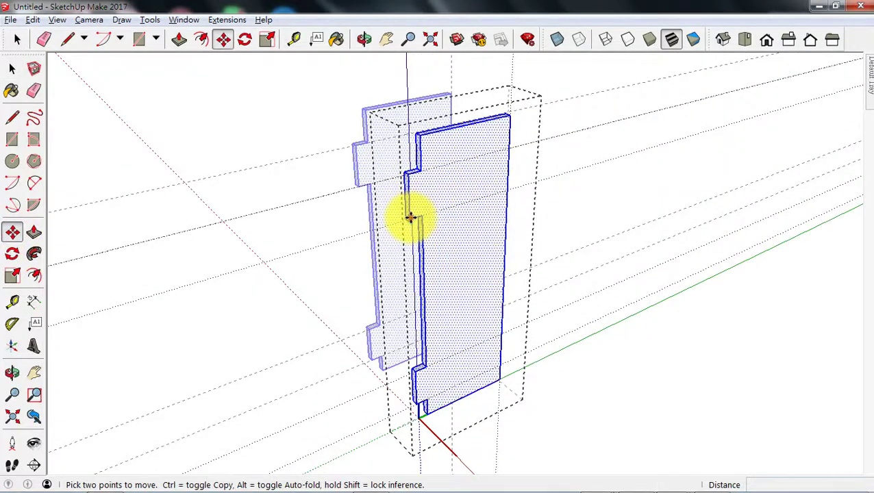
{"action": "key", "text": "ctrl"}
{"action": "left_click", "coordinate": [409, 218]}
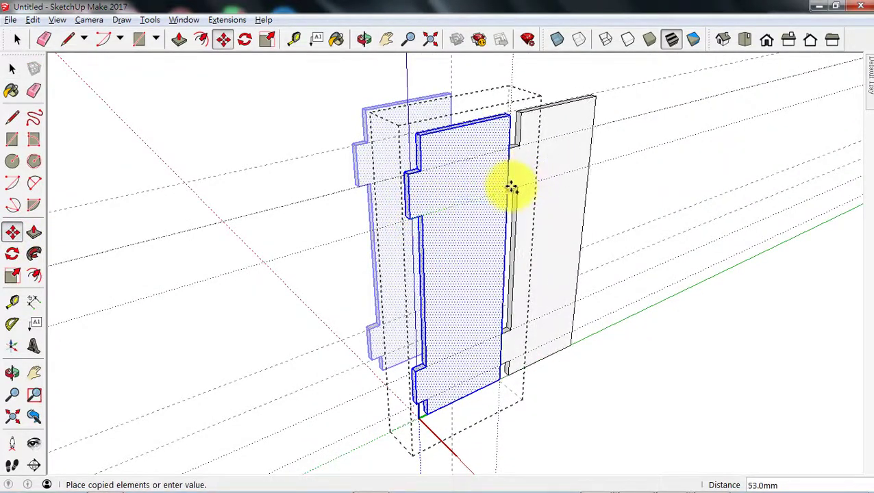
{"action": "left_click", "coordinate": [511, 187]}
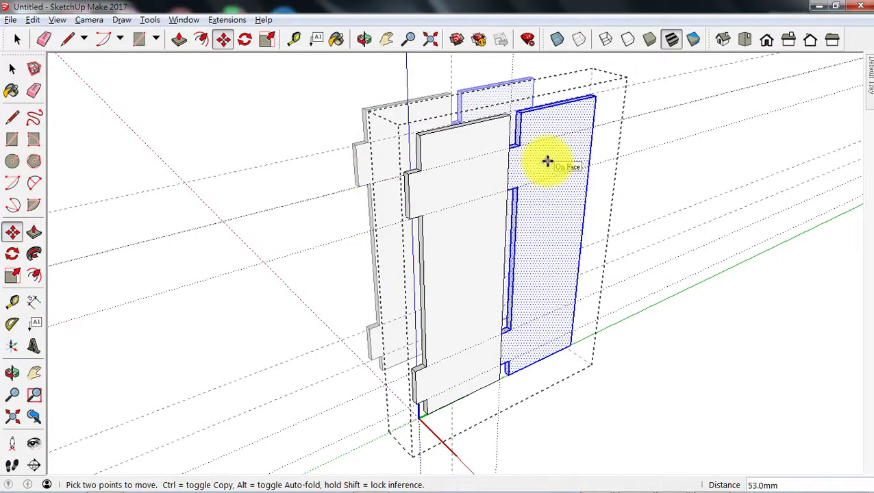
Step: Flip the copied half panel along the green direction so its tabs face outward and it meets the original half
{"action": "right_click", "coordinate": [548, 161]}
{"action": "mouse_move", "coordinate": [601, 319]}
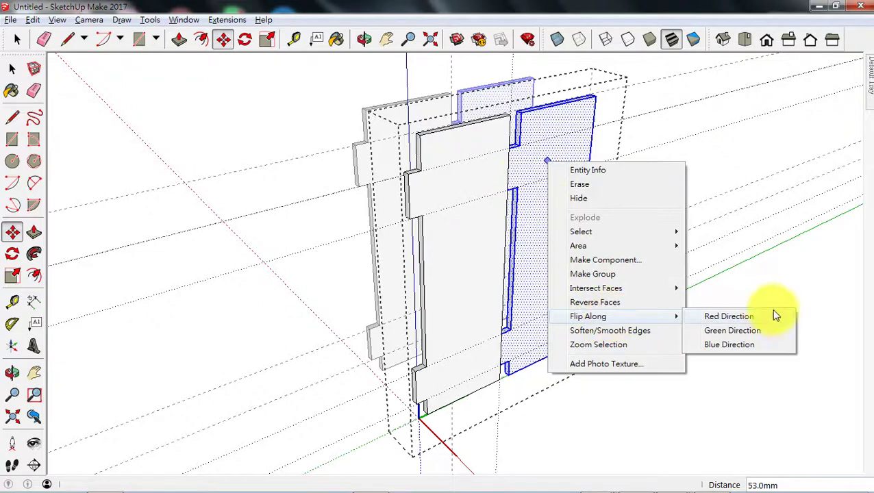
{"action": "left_click", "coordinate": [730, 330]}
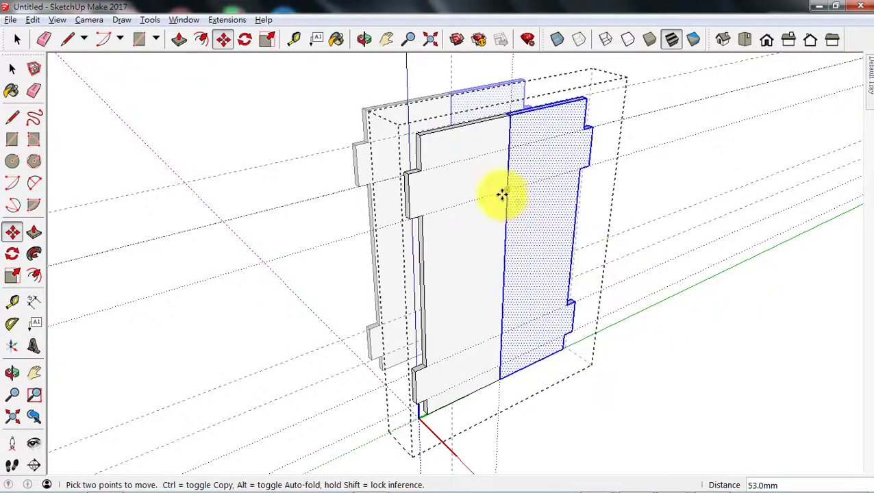
{"action": "left_click", "coordinate": [12, 69]}
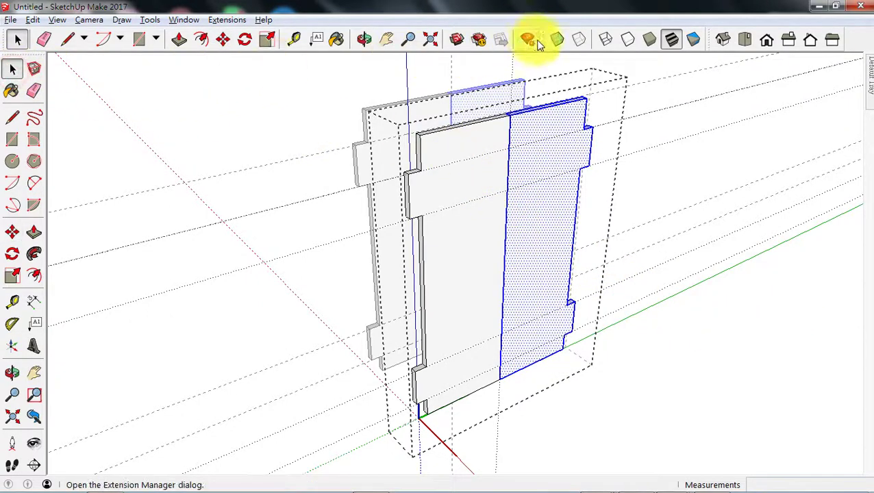
Step: In X-ray view, delete the seam edges between the two panel halves, then close the component and turn X-ray off
{"action": "left_click", "coordinate": [555, 39]}
{"action": "middle_click_drag", "start_coordinate": [502, 116], "coordinate": [495, 142]}
{"action": "left_click_drag", "start_coordinate": [488, 114], "coordinate": [509, 407]}
{"action": "key", "text": "Delete"}
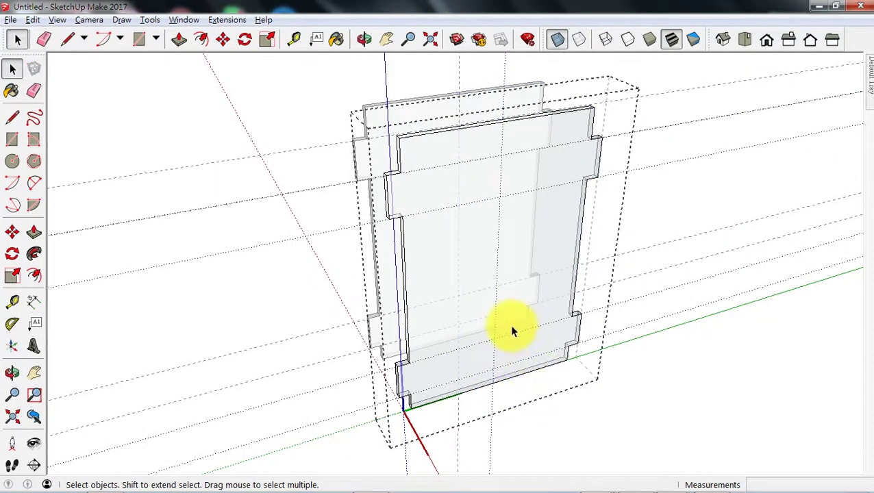
{"action": "left_click", "coordinate": [346, 82]}
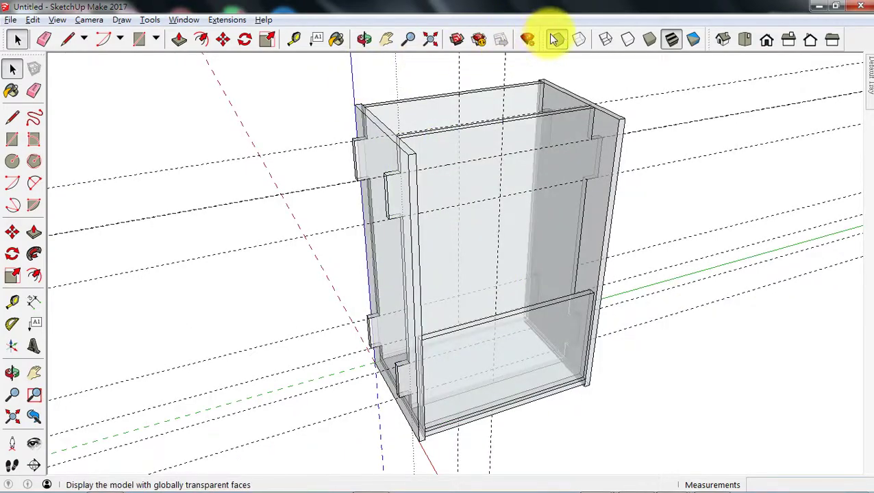
{"action": "middle_click_drag", "start_coordinate": [544, 64], "coordinate": [521, 102]}
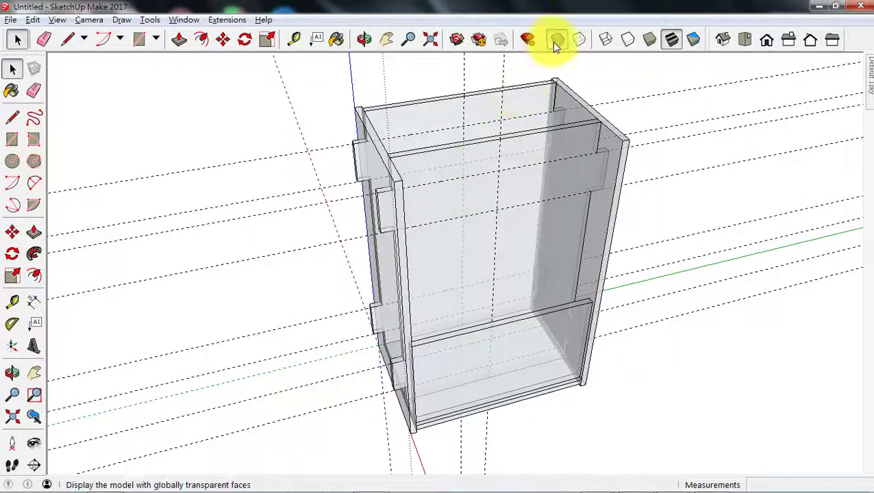
{"action": "left_click", "coordinate": [554, 40]}
Step: Open the middle panel component and draw a 3 × 3.2 mm rectangle at the inner lower corner of both upper tabs
{"action": "middle_click_drag", "start_coordinate": [511, 204], "coordinate": [464, 189]}
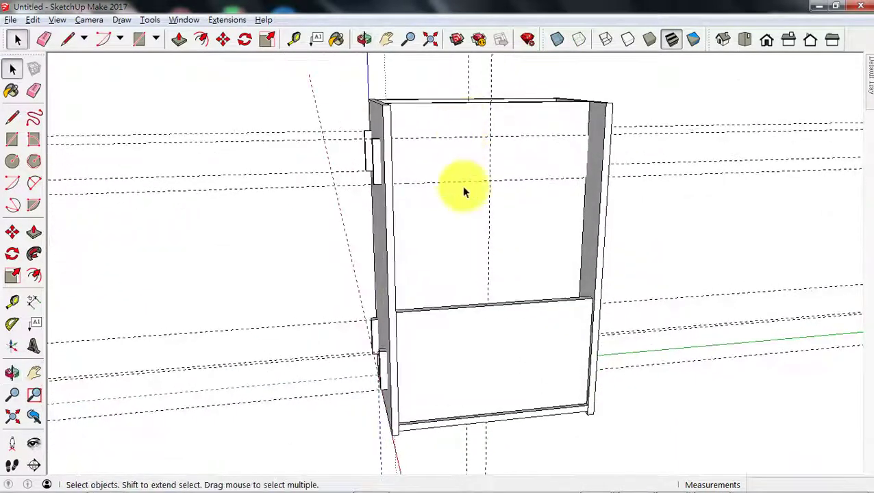
{"action": "middle_click_drag", "start_coordinate": [378, 234], "coordinate": [489, 227]}
{"action": "left_click", "coordinate": [467, 259]}
{"action": "scroll", "coordinate": [428, 236], "scroll_direction": "up", "scroll_amount": 5}
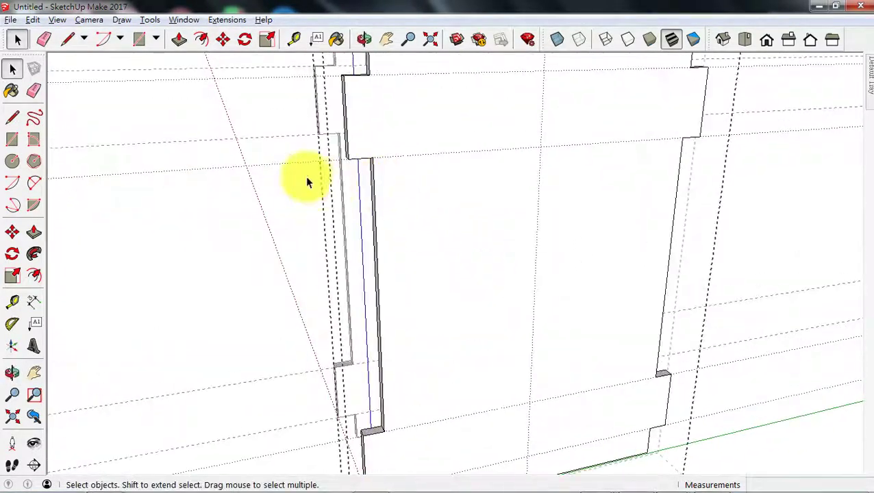
{"action": "left_click", "coordinate": [13, 139]}
{"action": "left_click", "coordinate": [372, 158]}
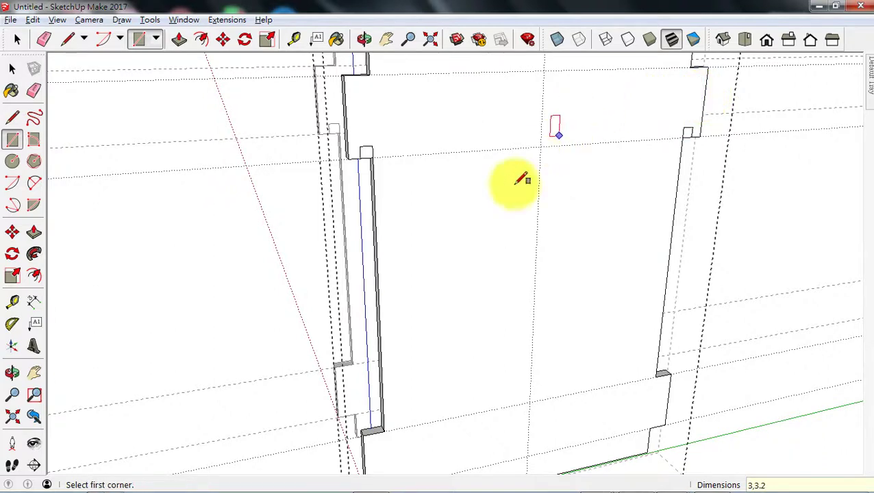
Step: Copy both small notch rectangles 100 mm straight down to the inner corners of the lower tabs
{"action": "left_click", "coordinate": [11, 70]}
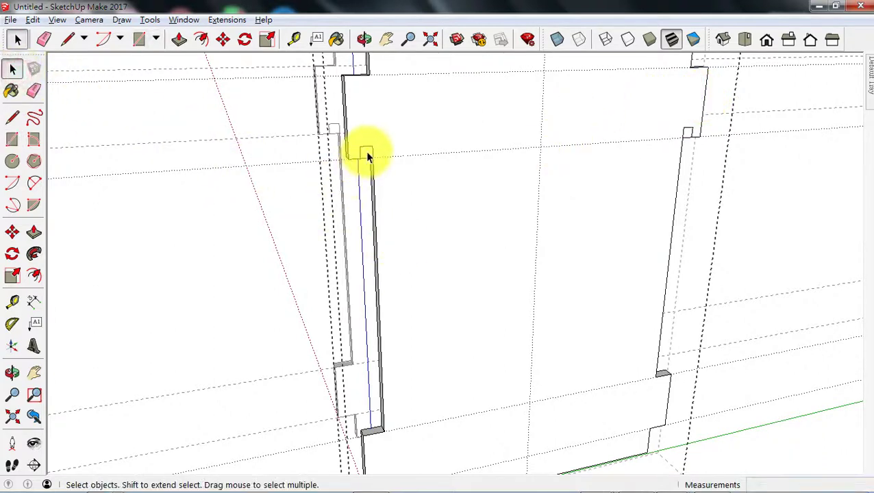
{"action": "left_click", "coordinate": [688, 135], "text": "shift"}
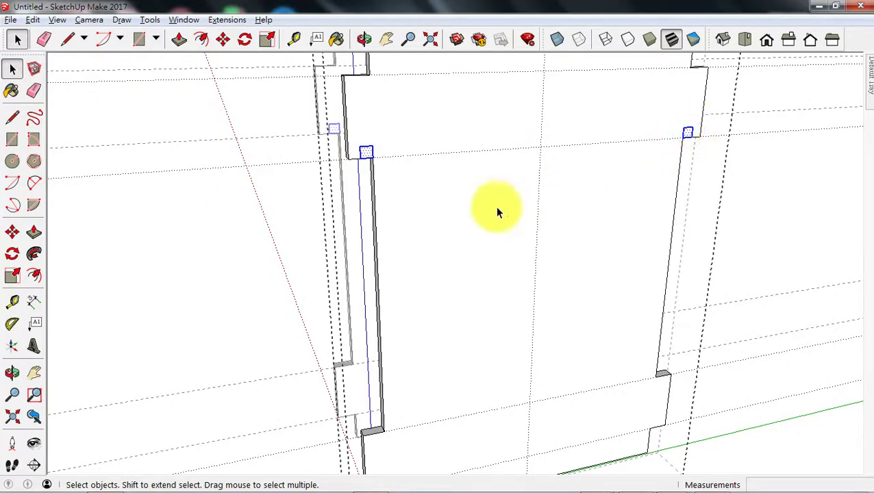
{"action": "left_click", "coordinate": [12, 234]}
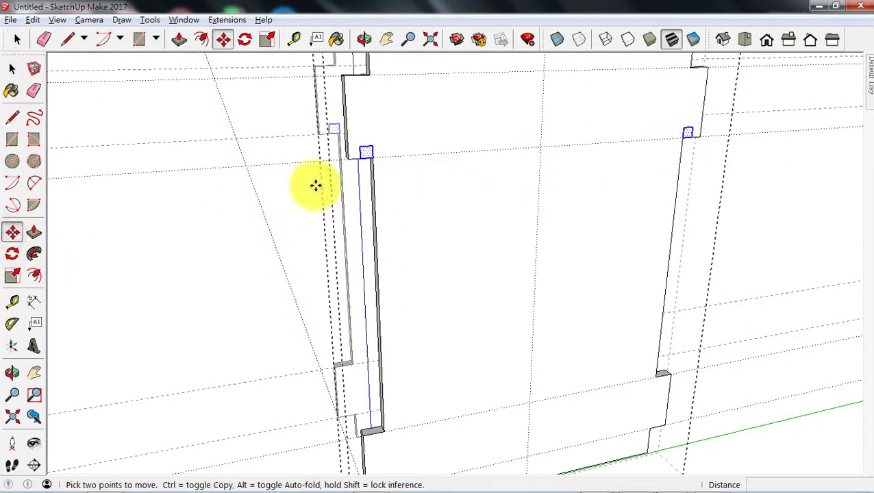
{"action": "left_click", "coordinate": [371, 158]}
{"action": "key", "text": "ctrl"}
{"action": "scroll", "coordinate": [411, 398], "scroll_direction": "down", "scroll_amount": 3}
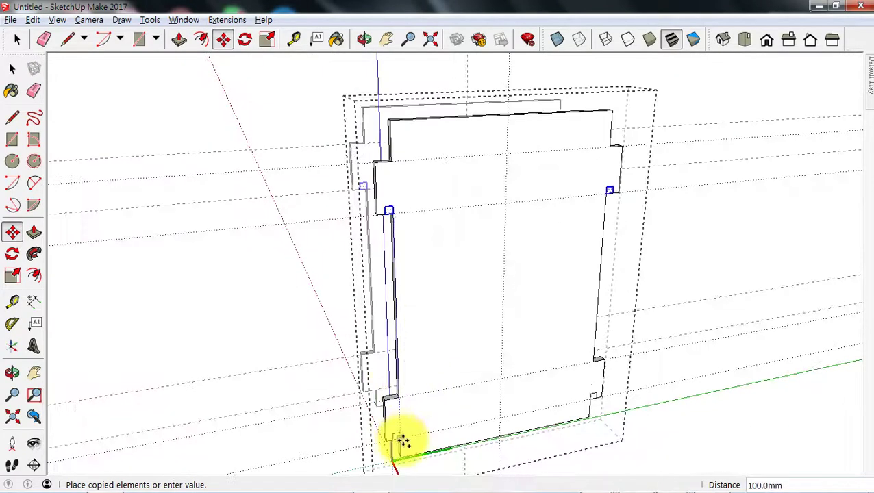
{"action": "scroll", "coordinate": [403, 440], "scroll_direction": "up", "scroll_amount": 3}
{"action": "left_click", "coordinate": [397, 437]}
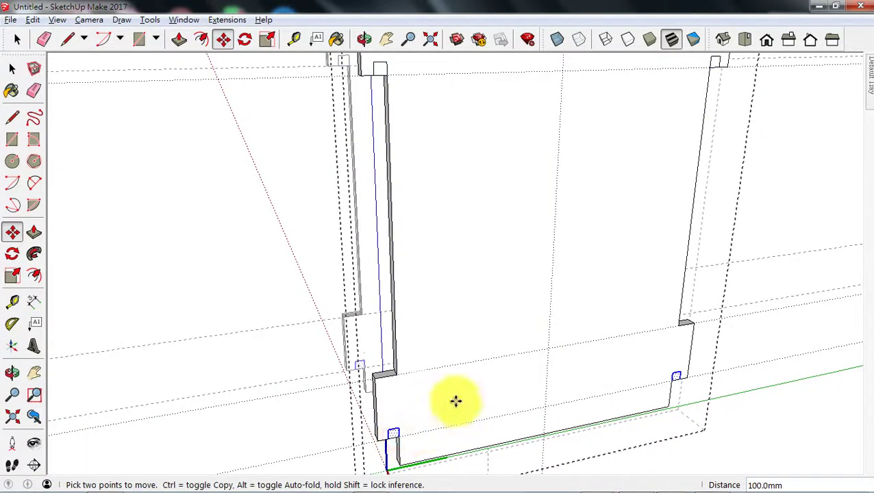
Step: Push all four small rectangles 3.2 mm through the panel to cut the tab notches
{"action": "left_click", "coordinate": [33, 235]}
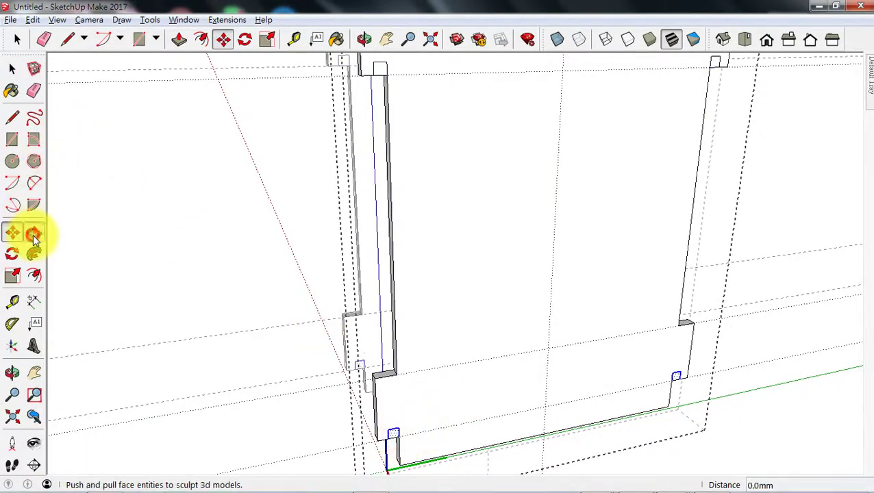
{"action": "left_click", "coordinate": [392, 432]}
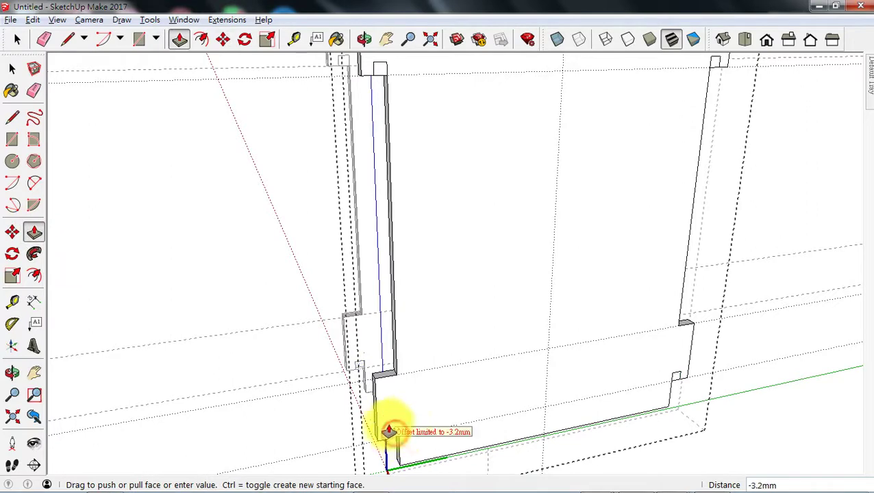
{"action": "left_click", "coordinate": [372, 378]}
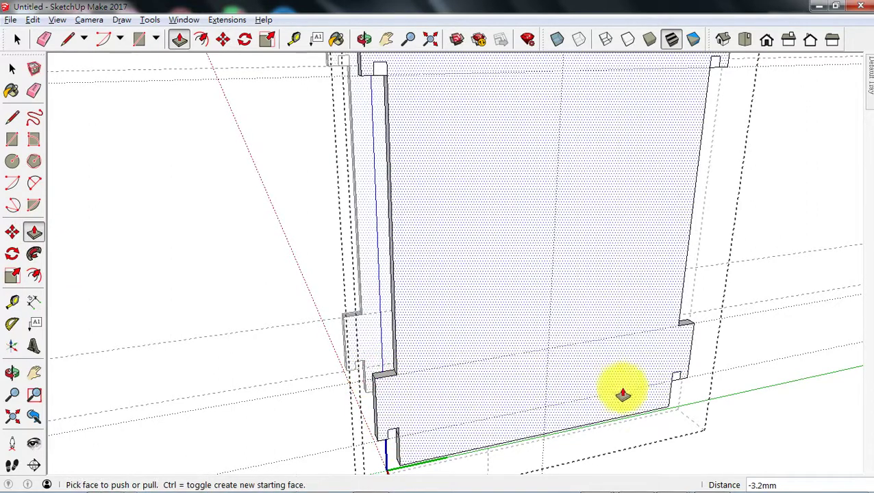
{"action": "left_click", "coordinate": [675, 381]}
{"action": "left_click", "coordinate": [676, 382]}
{"action": "scroll", "coordinate": [620, 365], "scroll_direction": "down", "scroll_amount": 4}
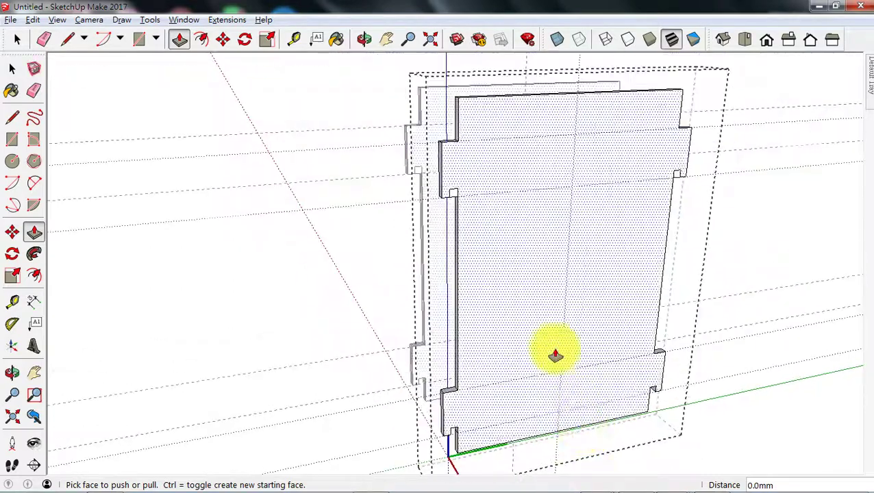
{"action": "scroll", "coordinate": [474, 181], "scroll_direction": "up", "scroll_amount": 6}
{"action": "double_click", "coordinate": [772, 157]}
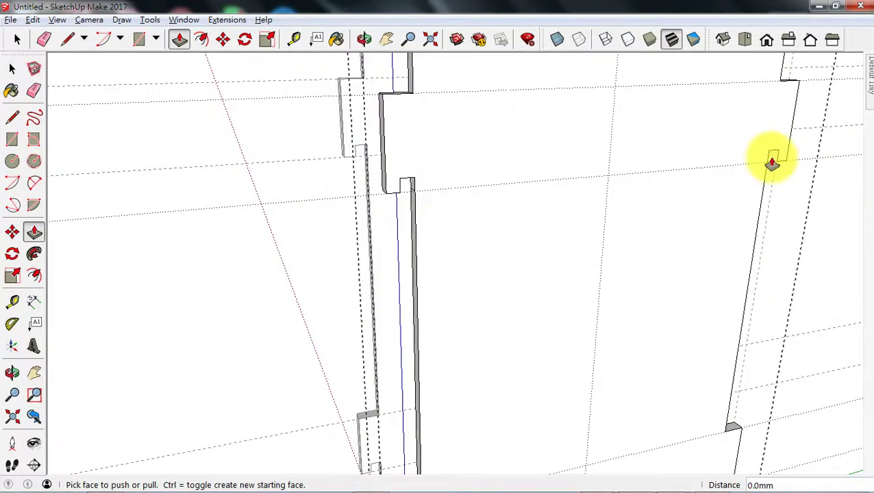
Step: Erase the leftover edges around the tab notches on both sides of the panel and close the component
{"action": "mouse_move", "coordinate": [494, 264]}
{"action": "middle_mouse_down"}
{"action": "mouse_move", "coordinate": [542, 218]}
{"action": "mouse_move", "coordinate": [497, 198]}
{"action": "middle_mouse_up"}
{"action": "left_click", "coordinate": [35, 91]}
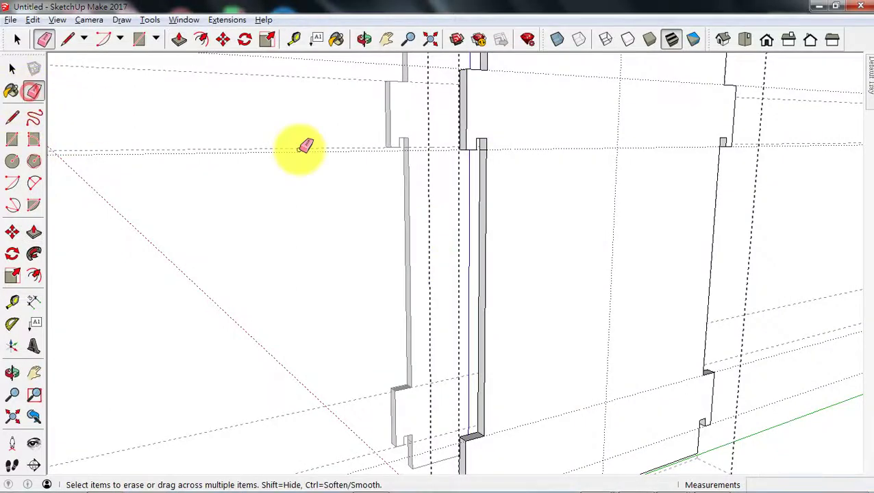
{"action": "scroll", "coordinate": [484, 146], "scroll_direction": "down", "scroll_amount": 3}
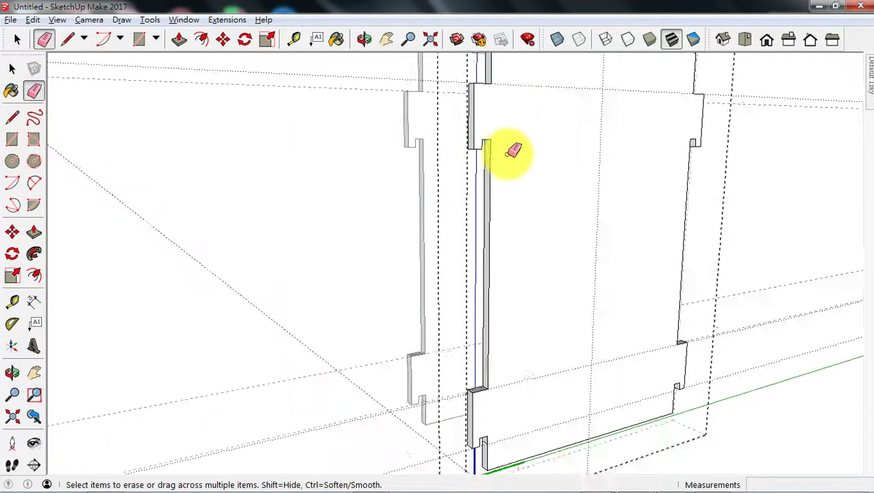
{"action": "scroll", "coordinate": [487, 415], "scroll_direction": "up", "scroll_amount": 3}
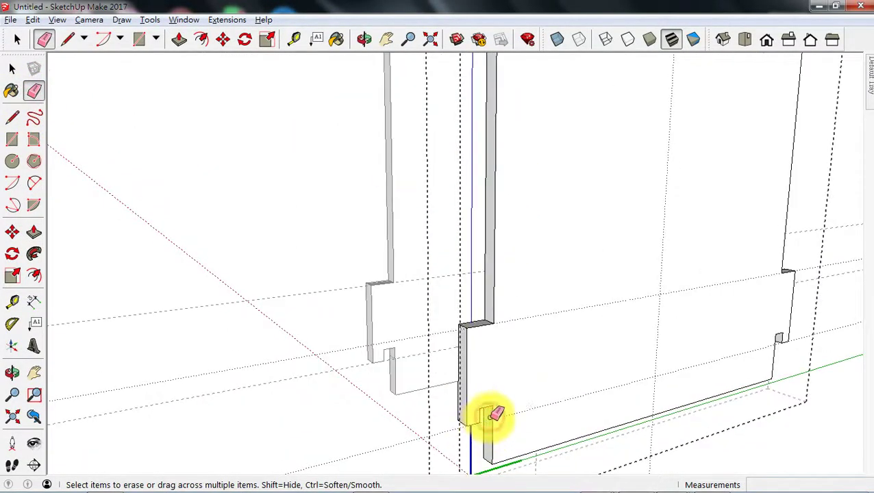
{"action": "mouse_move", "coordinate": [491, 415]}
{"action": "middle_mouse_down"}
{"action": "mouse_move", "coordinate": [493, 386]}
{"action": "mouse_move", "coordinate": [269, 345]}
{"action": "middle_mouse_up"}
{"action": "scroll", "coordinate": [269, 345], "scroll_direction": "down", "scroll_amount": 2}
{"action": "scroll", "coordinate": [510, 436], "scroll_direction": "up", "scroll_amount": 3}
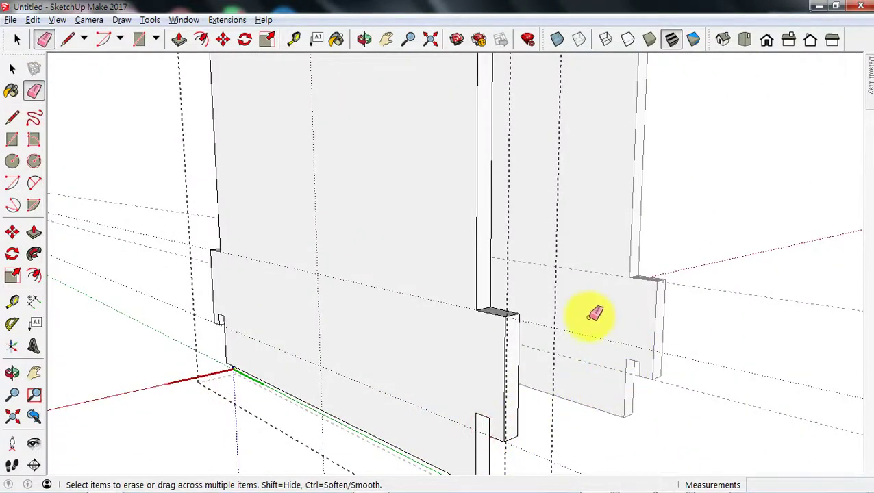
{"action": "scroll", "coordinate": [585, 312], "scroll_direction": "down", "scroll_amount": 3}
{"action": "scroll", "coordinate": [568, 156], "scroll_direction": "up", "scroll_amount": 4}
{"action": "scroll", "coordinate": [573, 155], "scroll_direction": "up", "scroll_amount": 1}
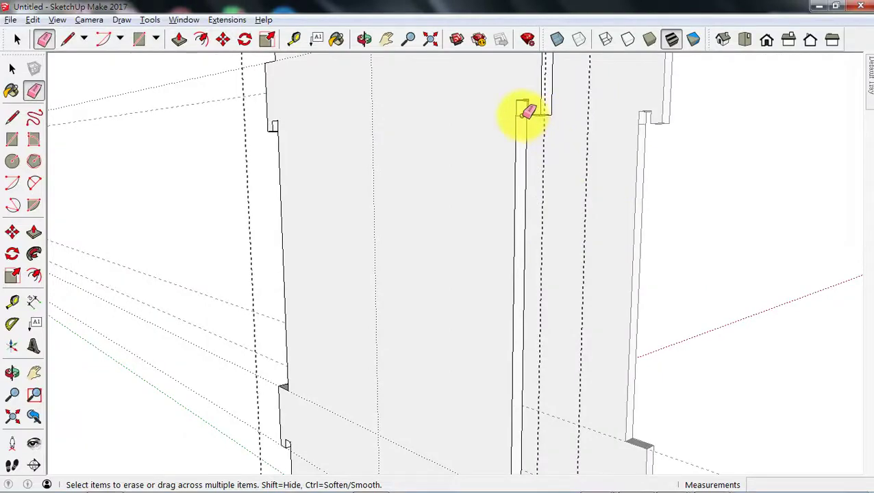
{"action": "left_click", "coordinate": [527, 112]}
{"action": "left_click", "coordinate": [12, 68]}
{"action": "middle_click_drag", "start_coordinate": [158, 181], "coordinate": [299, 226]}
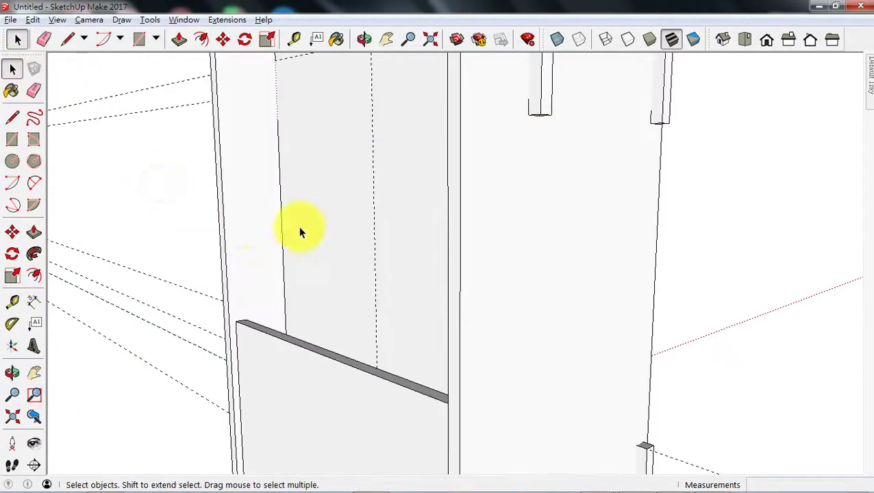
Step: Place a guide on the side panel parallel to its bottom edge, level with the top of the lower tabs
{"action": "scroll", "coordinate": [329, 233], "scroll_direction": "down", "scroll_amount": 3}
{"action": "middle_click_drag", "start_coordinate": [361, 234], "coordinate": [680, 235]}
{"action": "middle_click_drag", "start_coordinate": [464, 306], "coordinate": [526, 273]}
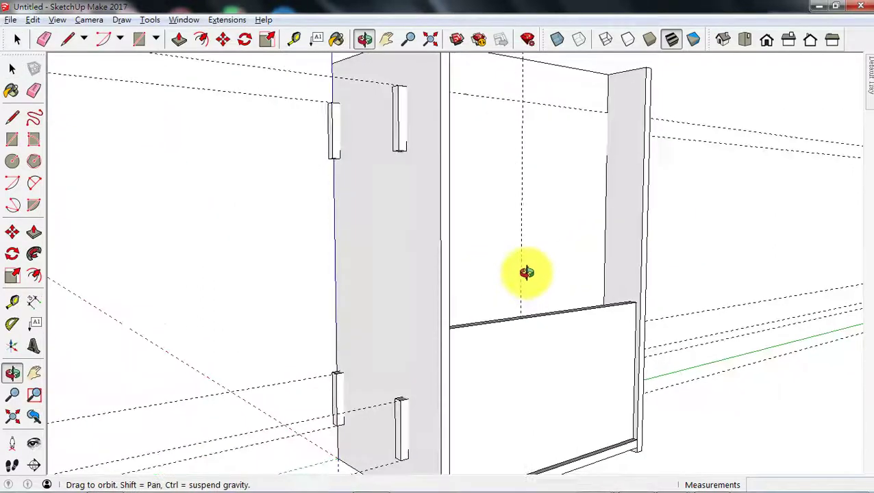
{"action": "scroll", "coordinate": [493, 253], "scroll_direction": "down", "scroll_amount": 5}
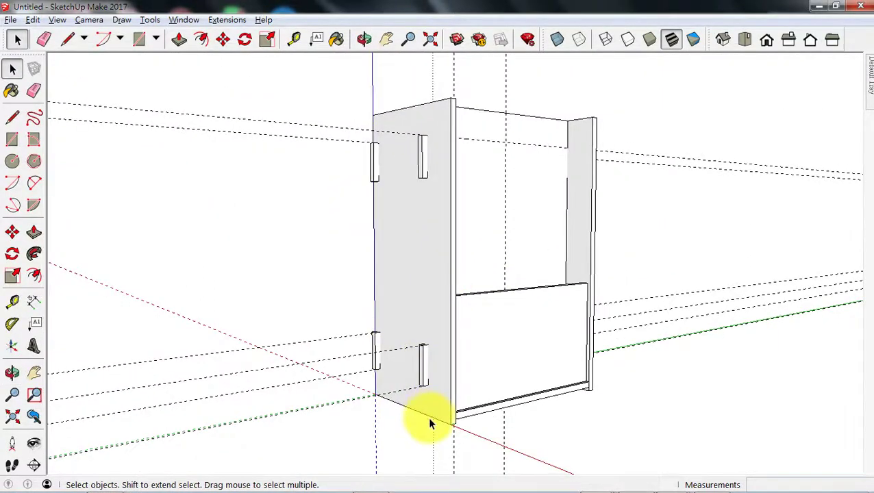
{"action": "scroll", "coordinate": [429, 421], "scroll_direction": "up", "scroll_amount": 4}
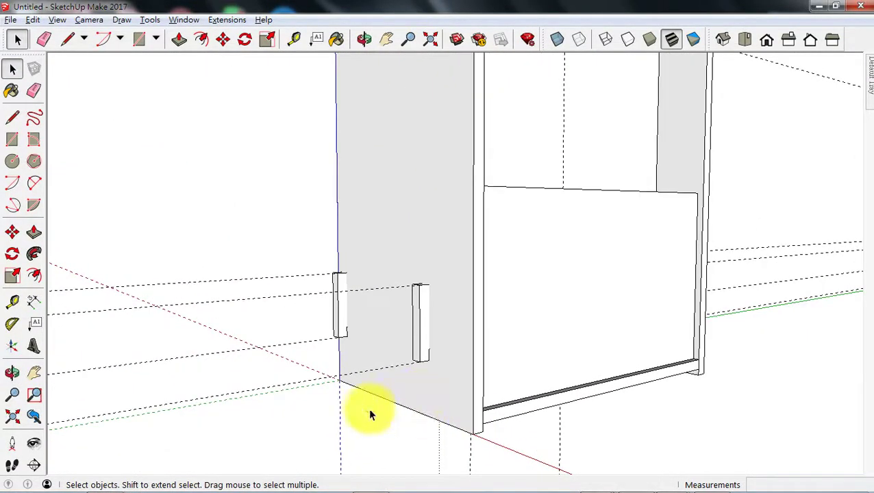
{"action": "left_click", "coordinate": [12, 304]}
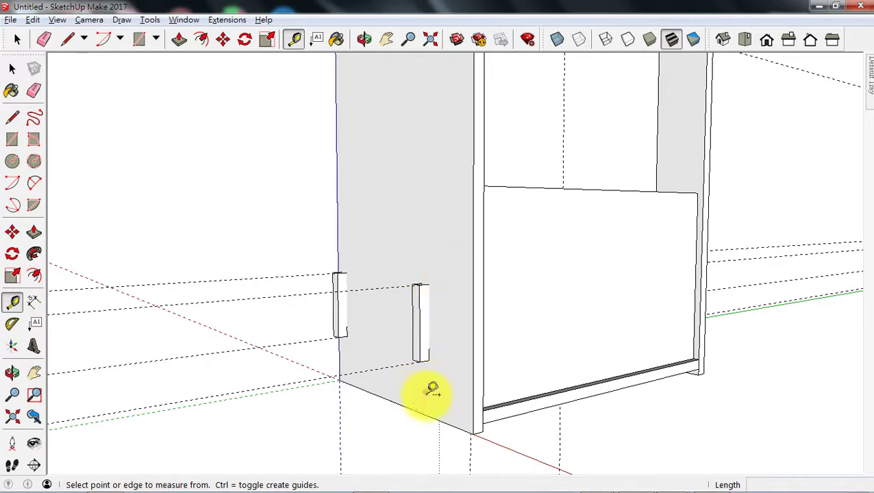
{"action": "left_click", "coordinate": [431, 415]}
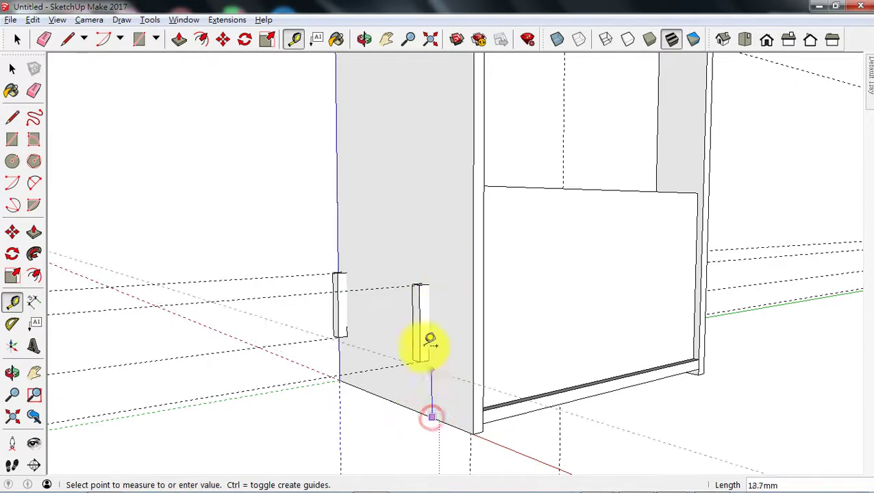
{"action": "left_click", "coordinate": [432, 273]}
Step: Place a horizontal guide on the front panel 25 mm below its top edge
{"action": "key", "text": "o"}
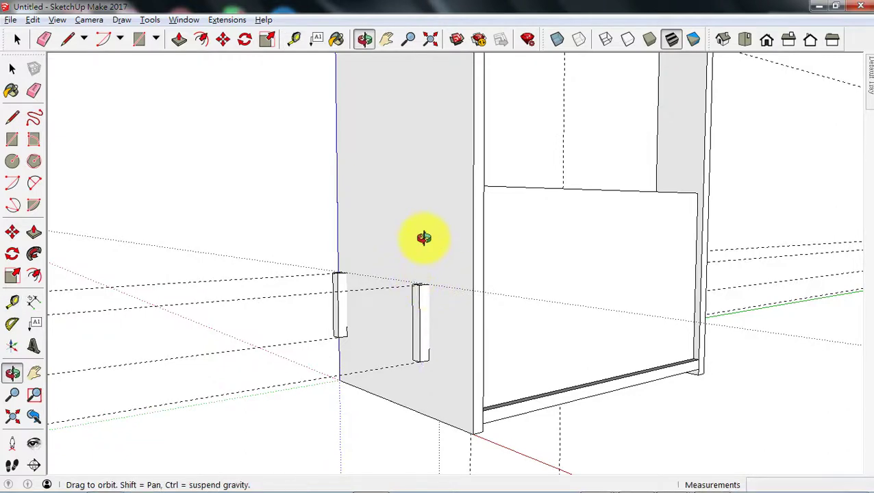
{"action": "left_click_drag", "start_coordinate": [423, 238], "coordinate": [352, 239]}
{"action": "key", "text": "t"}
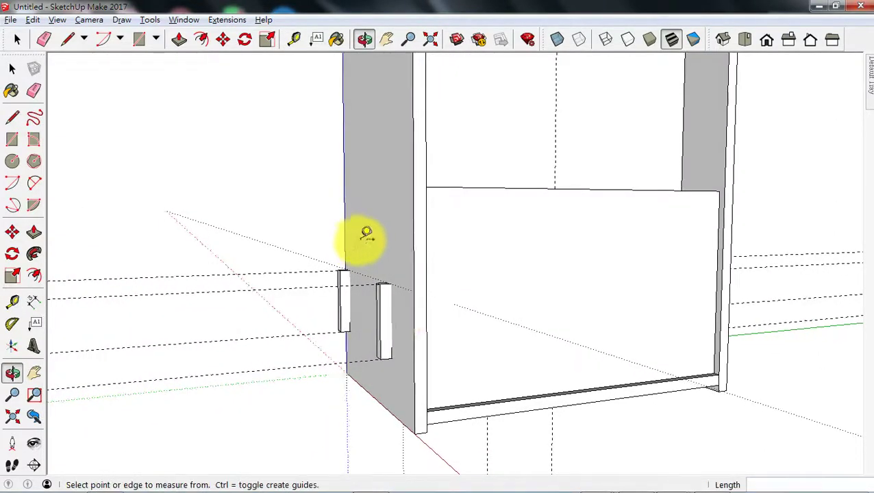
{"action": "key", "text": "o"}
{"action": "left_click_drag", "start_coordinate": [425, 374], "coordinate": [380, 355]}
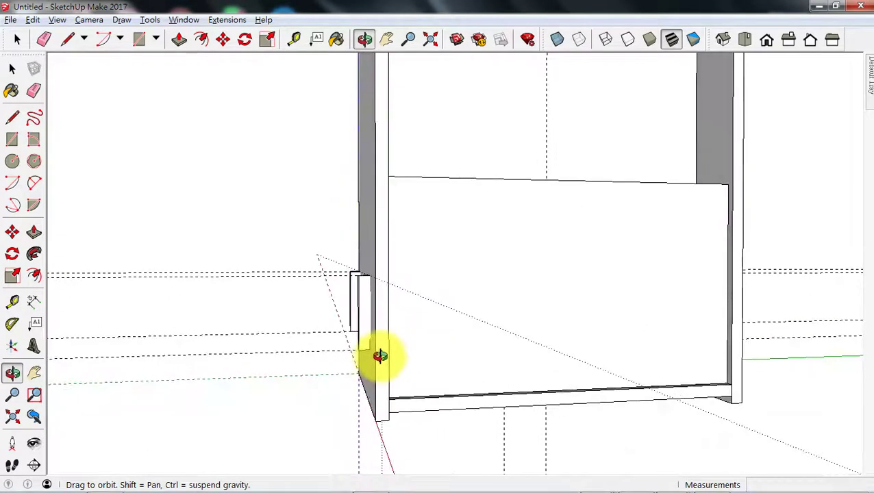
{"action": "key", "text": "t"}
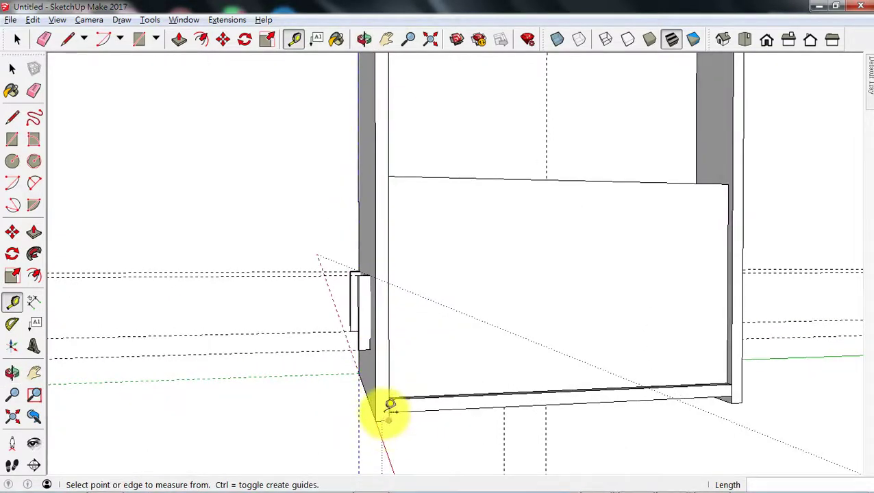
{"action": "left_click", "coordinate": [401, 177]}
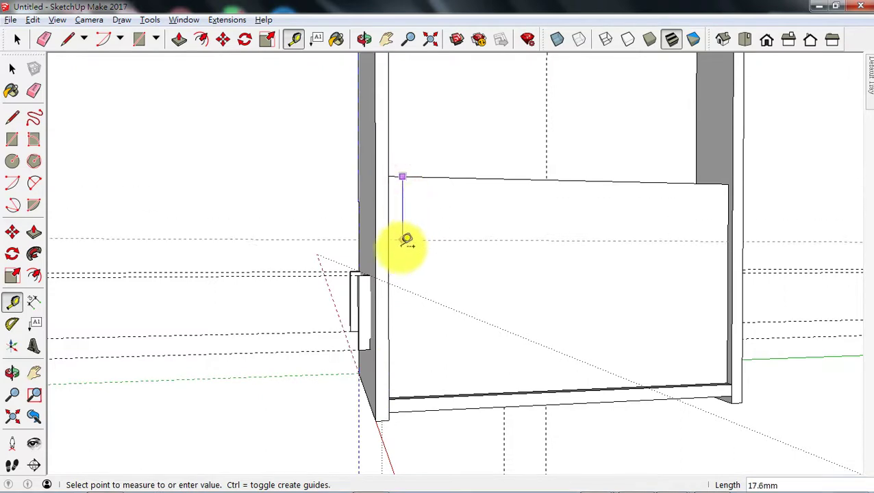
{"action": "middle_click_drag", "start_coordinate": [402, 248], "coordinate": [430, 257]}
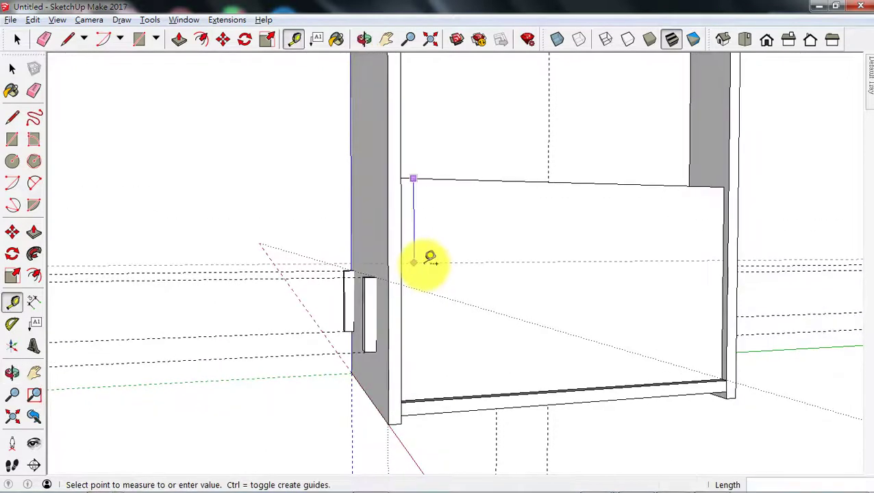
{"action": "left_click", "coordinate": [400, 278]}
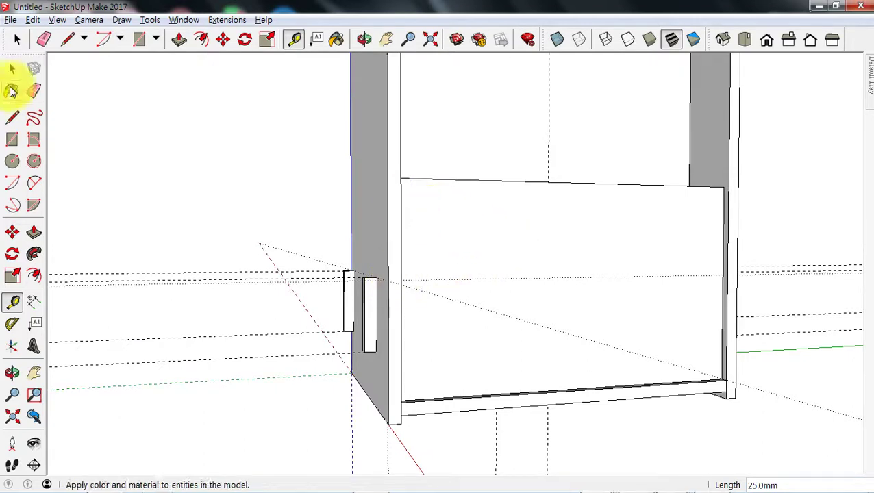
Step: Open the front panel component and place horizontal guides 25 mm below its top edge and another 20 mm below the first
{"action": "left_click", "coordinate": [12, 69]}
{"action": "double_click", "coordinate": [436, 235]}
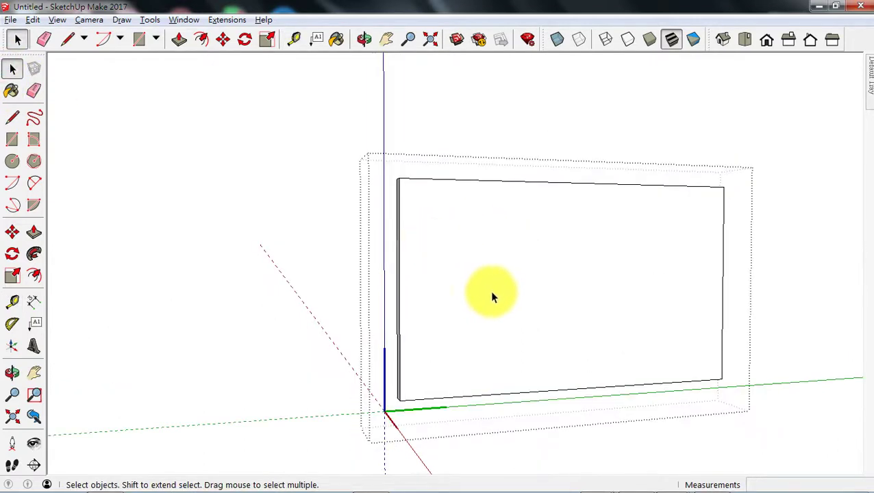
{"action": "middle_click_drag", "start_coordinate": [491, 296], "coordinate": [361, 287]}
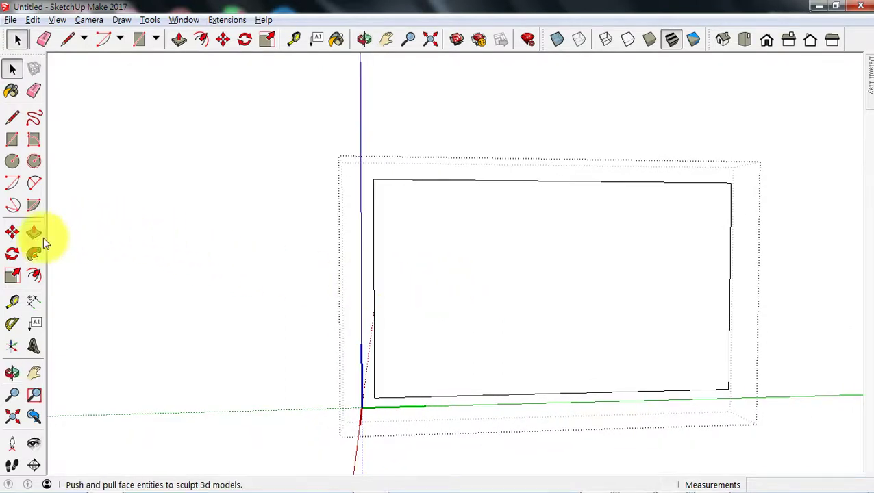
{"action": "left_click", "coordinate": [11, 302]}
{"action": "left_click", "coordinate": [429, 179]}
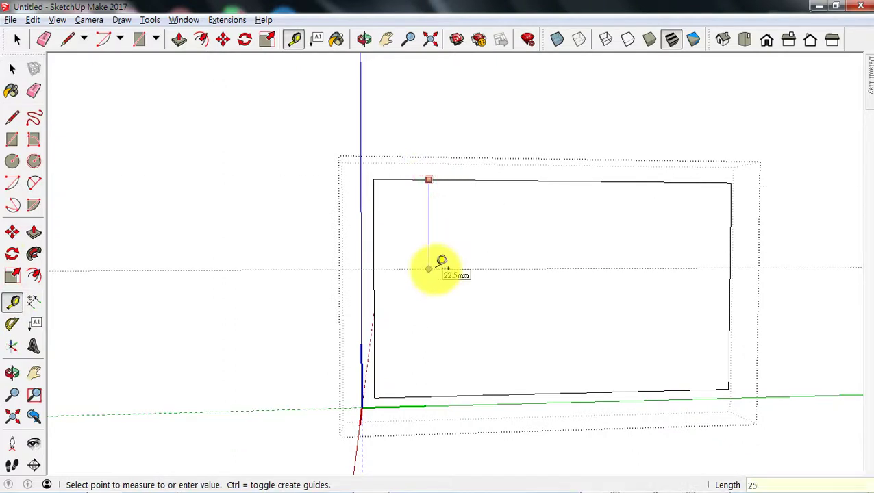
{"action": "left_click", "coordinate": [443, 278]}
{"action": "type", "text": "2"}
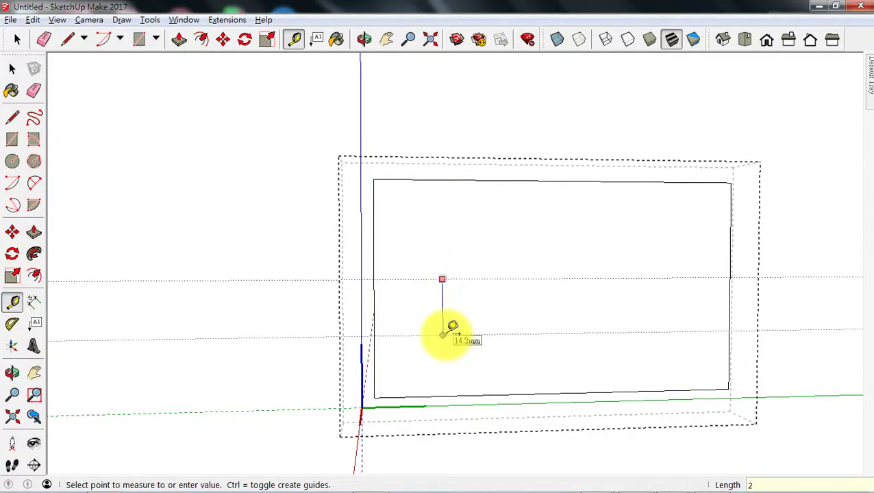
{"action": "type", "text": "0"}
{"action": "key", "text": "Return"}
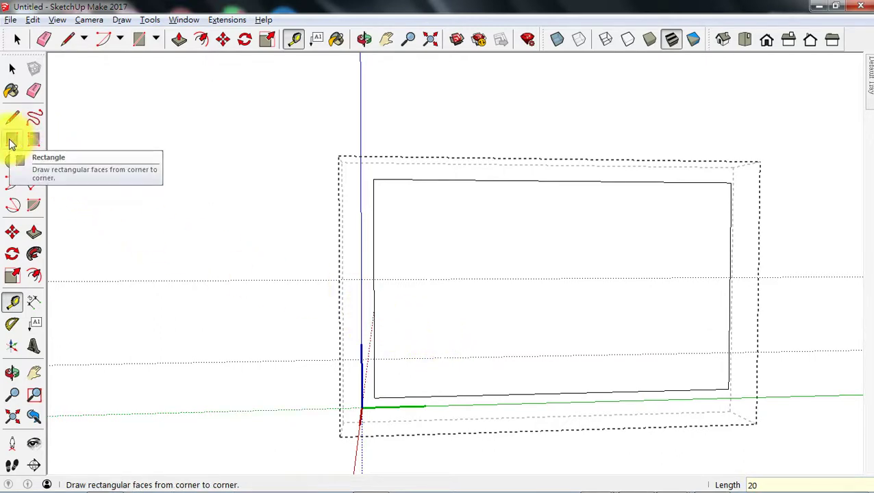
Step: Draw two short lines across the front panel's narrow side face where the two guides meet it
{"action": "left_click", "coordinate": [12, 118]}
{"action": "middle_click_drag", "start_coordinate": [341, 263], "coordinate": [491, 311]}
{"action": "scroll", "coordinate": [472, 291], "scroll_direction": "up", "scroll_amount": 2}
{"action": "left_click", "coordinate": [468, 291]}
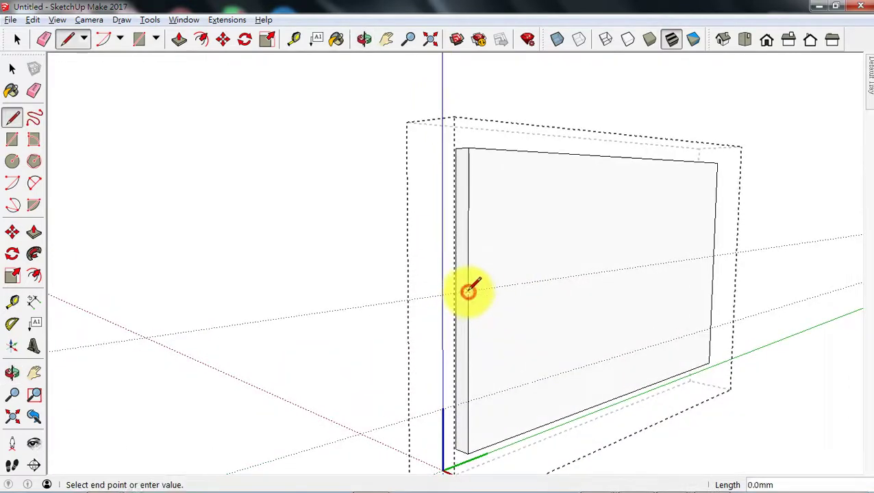
{"action": "left_click", "coordinate": [457, 395]}
{"action": "middle_click_drag", "start_coordinate": [488, 364], "coordinate": [152, 249]}
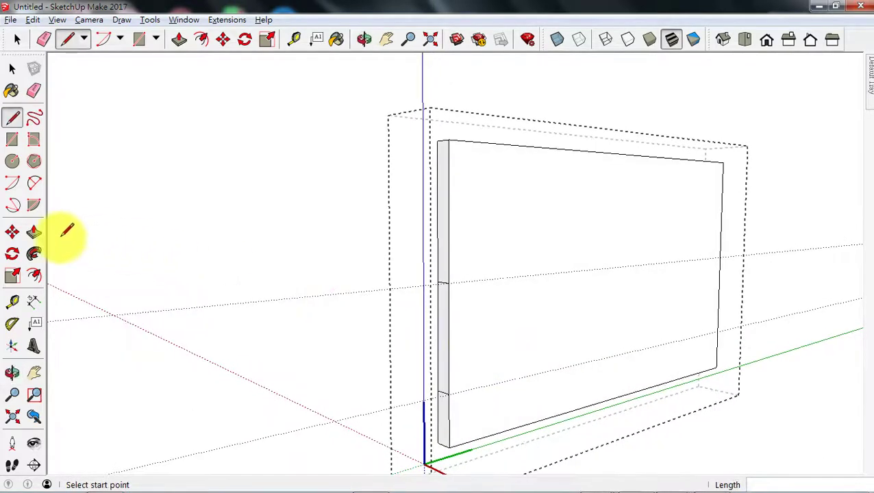
Step: Push/Pull the side face section between the two lines outward 6.2 mm to form a tab
{"action": "left_click", "coordinate": [33, 232]}
{"action": "left_click", "coordinate": [439, 322]}
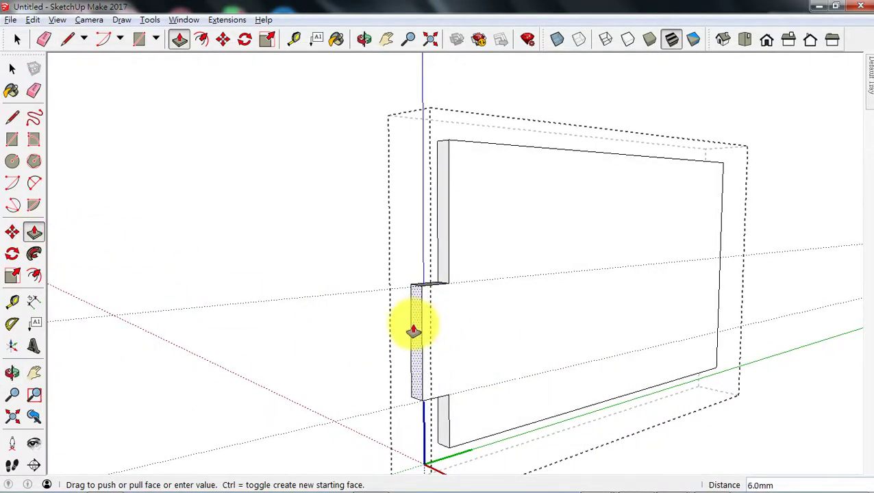
{"action": "type", "text": "6.2"}
{"action": "key", "text": "Return"}
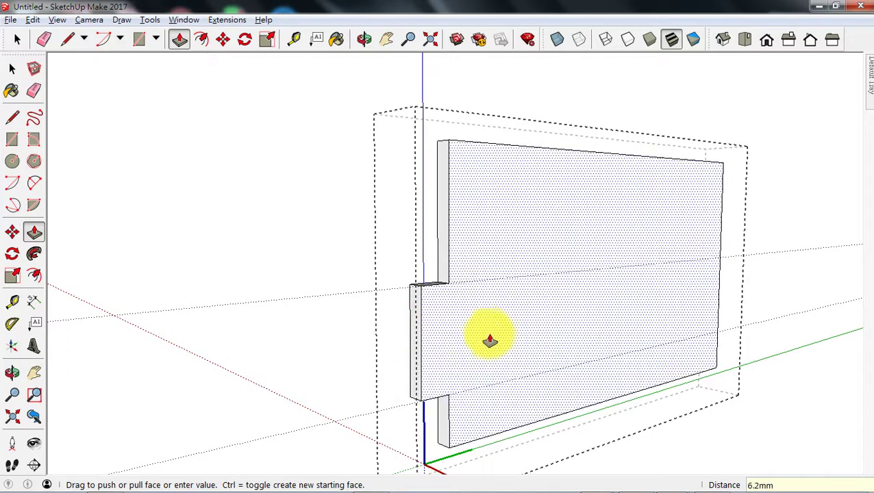
Step: Cut a 3 × 3.2 mm rectangular notch through the tab's lower inner corner and erase the leftover edge
{"action": "middle_click_drag", "start_coordinate": [488, 338], "coordinate": [60, 264]}
{"action": "left_click", "coordinate": [11, 139]}
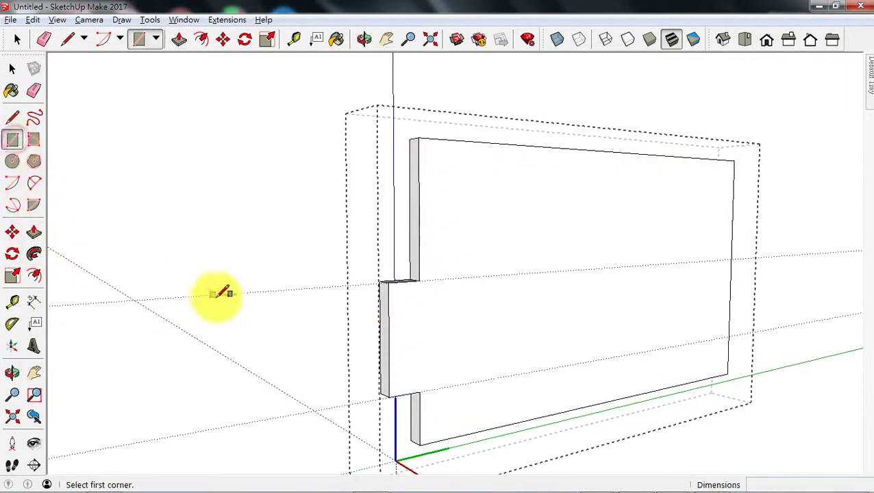
{"action": "left_click", "coordinate": [419, 391]}
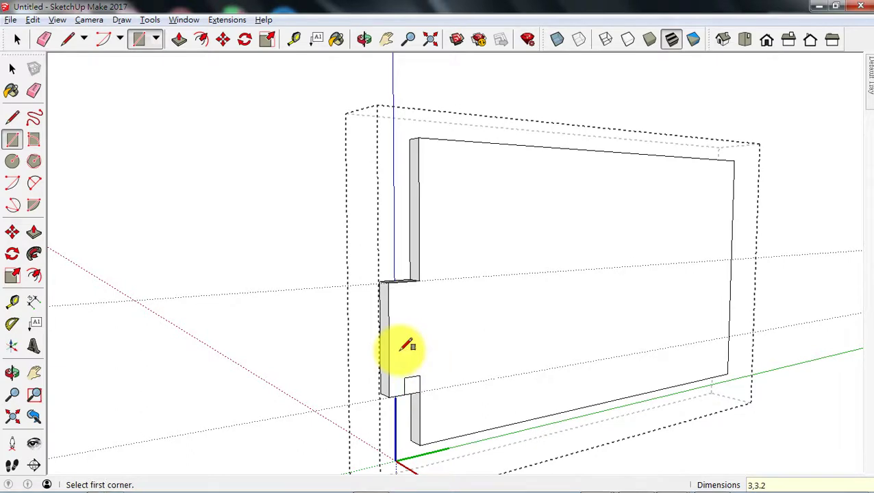
{"action": "left_click", "coordinate": [33, 232]}
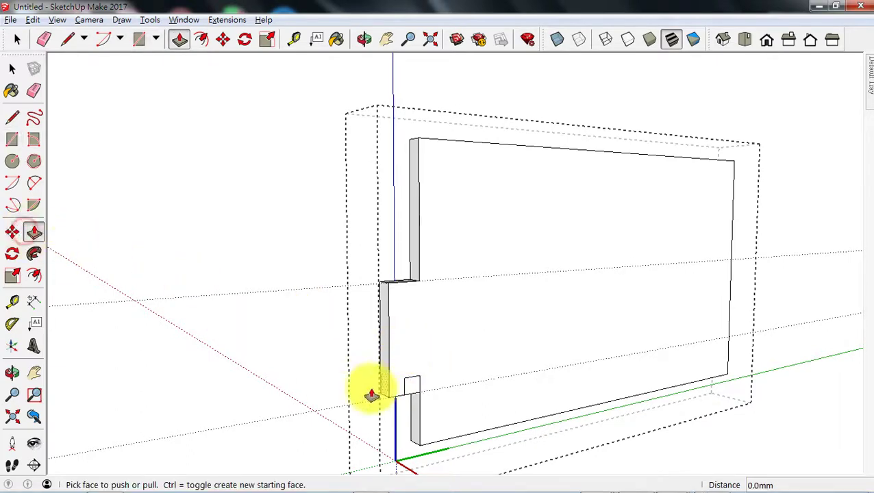
{"action": "left_click", "coordinate": [413, 388]}
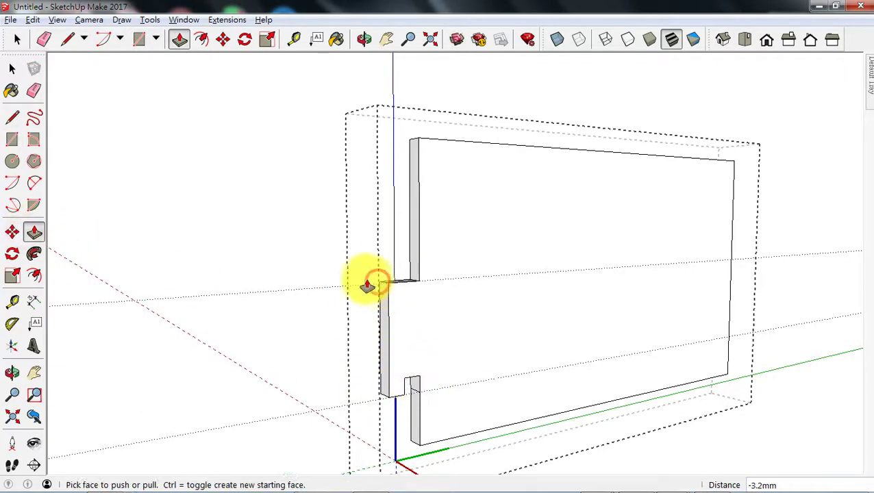
{"action": "left_click", "coordinate": [409, 370]}
{"action": "left_click", "coordinate": [33, 90]}
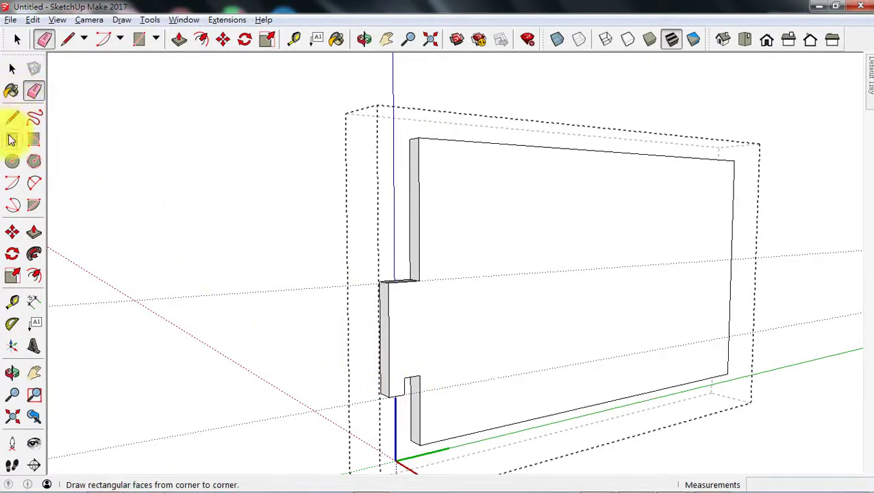
Step: Place a vertical guide 46.8 mm from the panel's tabbed side edge, at the midpoint of its top edge
{"action": "left_click", "coordinate": [11, 302]}
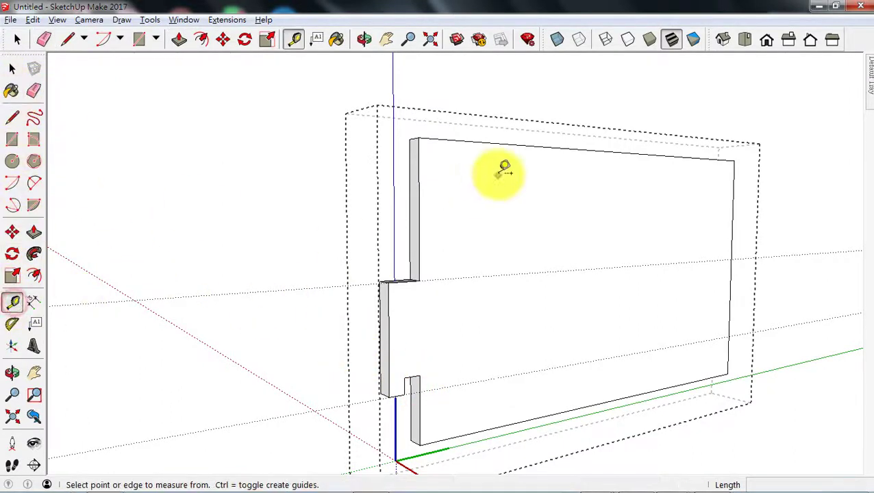
{"action": "left_click", "coordinate": [418, 187]}
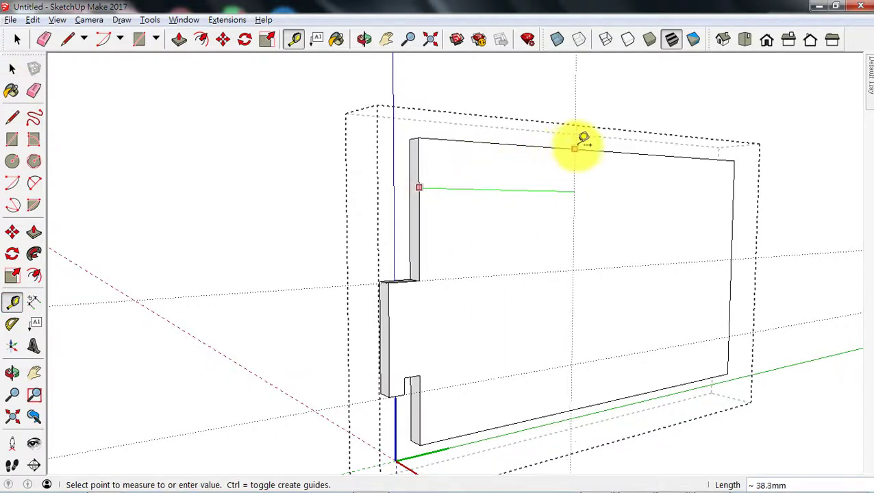
{"action": "left_click", "coordinate": [612, 141]}
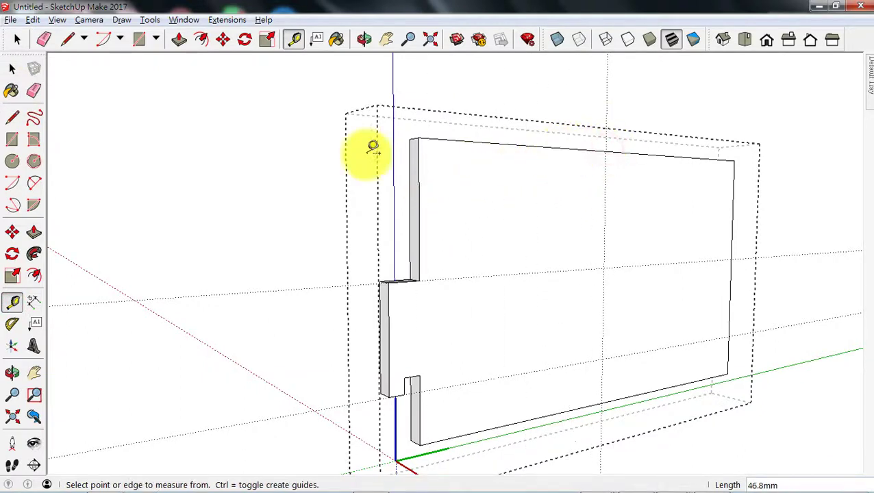
Step: Draw a dividing line along the middle guide and push the untabbed half of the panel away
{"action": "left_click", "coordinate": [12, 117]}
{"action": "left_click", "coordinate": [605, 150]}
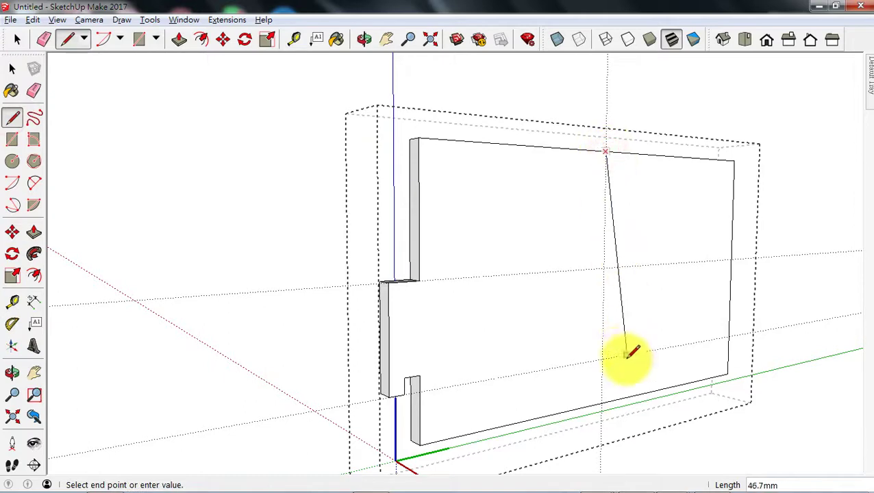
{"action": "left_click", "coordinate": [602, 402]}
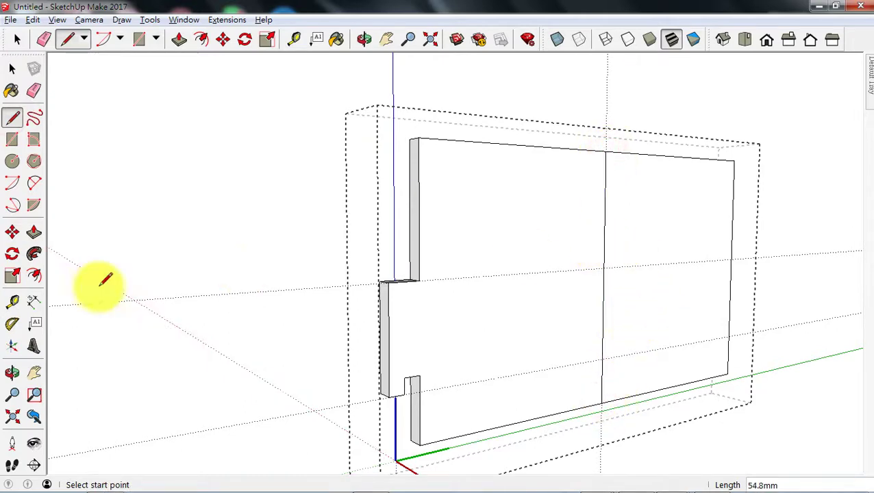
{"action": "left_click", "coordinate": [34, 232]}
{"action": "left_click_drag", "start_coordinate": [640, 244], "coordinate": [616, 225]}
Step: Select all geometry of the remaining tabbed half and copy it 53 mm along the green axis
{"action": "left_click", "coordinate": [11, 69]}
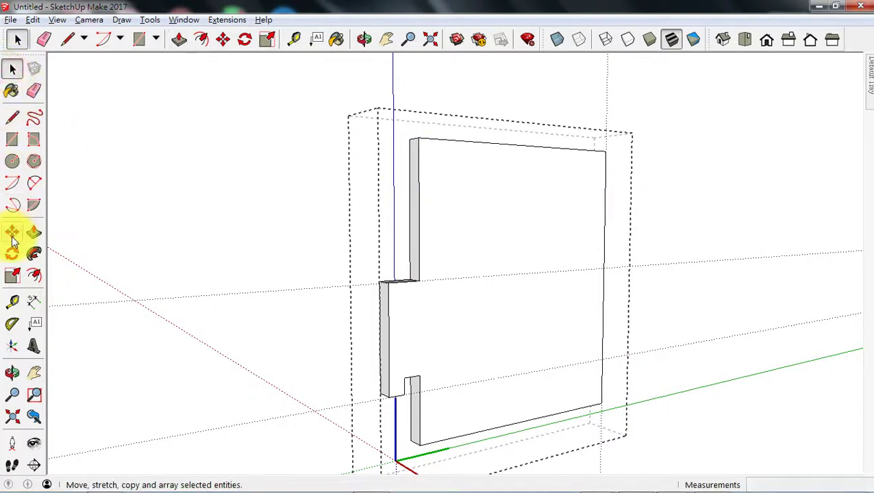
{"action": "left_click", "coordinate": [301, 177]}
{"action": "double_click", "coordinate": [470, 175]}
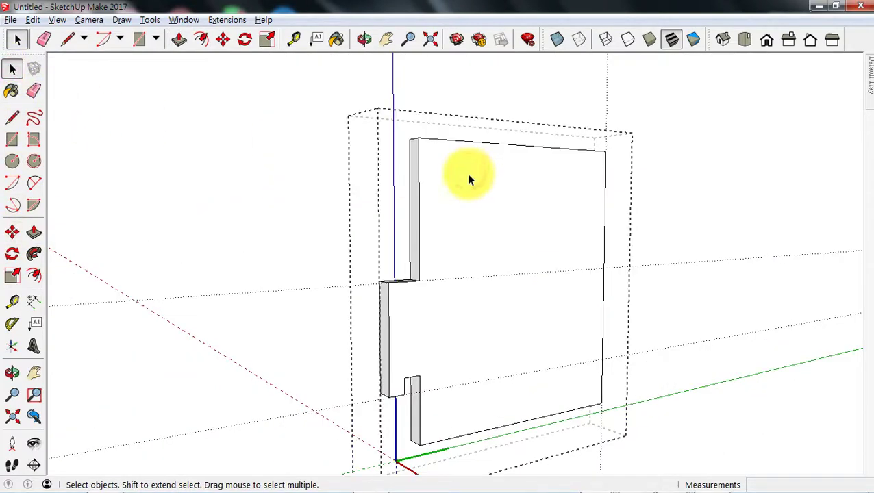
{"action": "triple_click", "coordinate": [533, 387]}
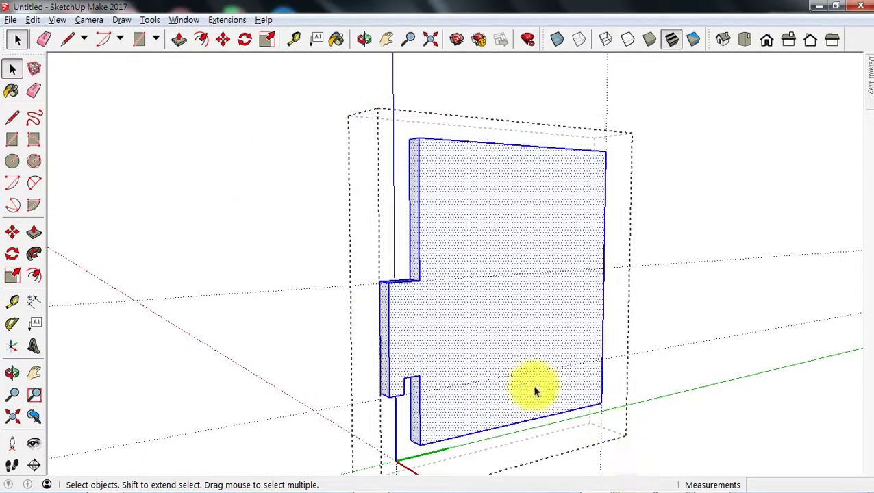
{"action": "left_click", "coordinate": [13, 233]}
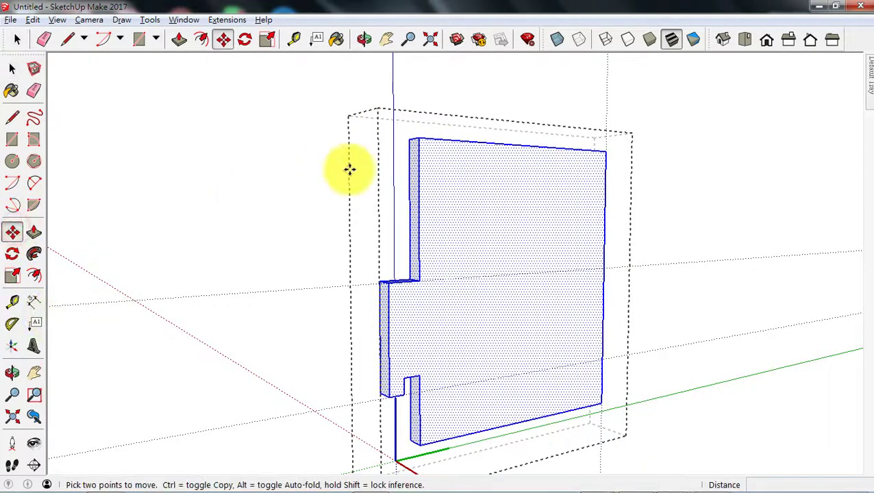
{"action": "left_click", "coordinate": [387, 286]}
{"action": "key", "text": "ctrl"}
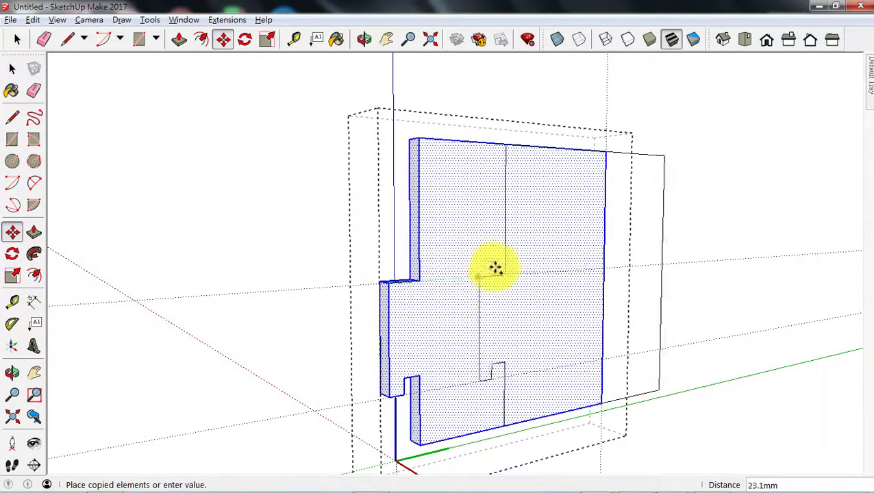
{"action": "left_click", "coordinate": [616, 261]}
Step: Flip the copied half along the green direction so that it mirrors the original half
{"action": "right_click", "coordinate": [669, 214]}
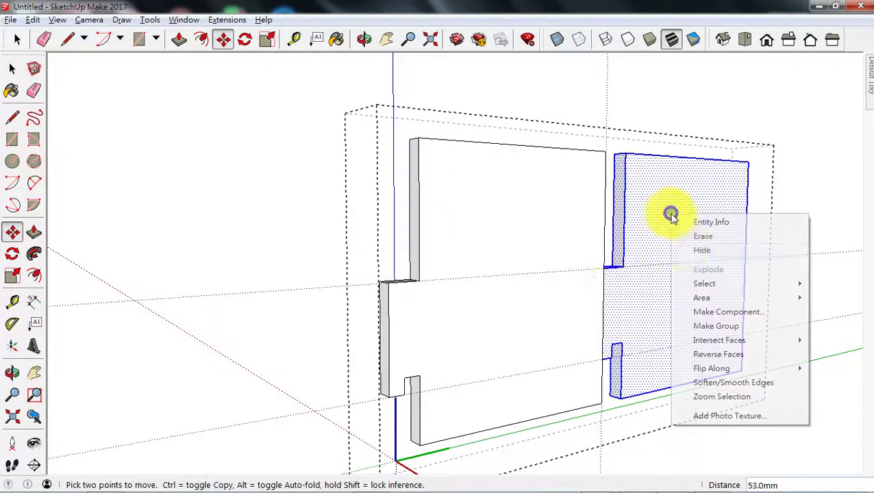
{"action": "mouse_move", "coordinate": [722, 370]}
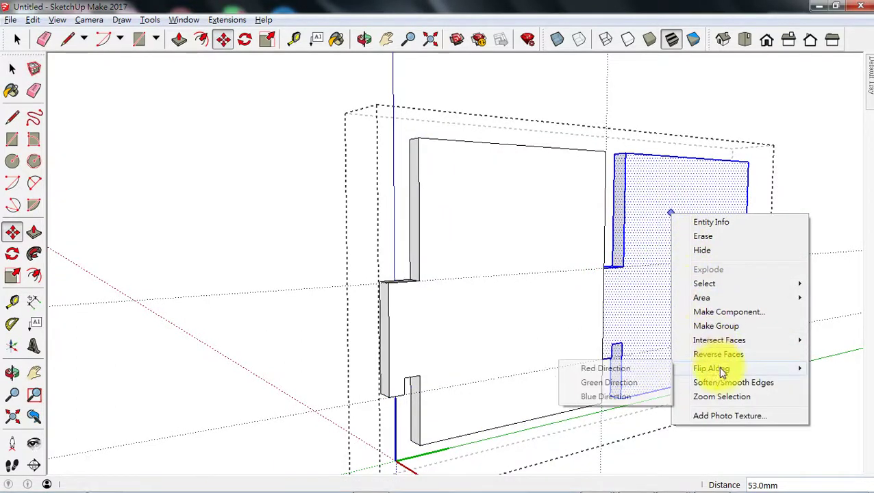
{"action": "left_click", "coordinate": [636, 383]}
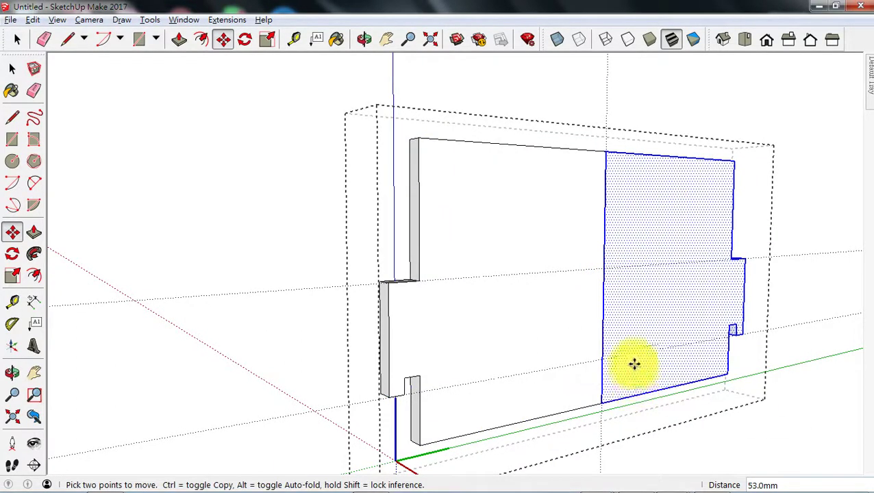
Step: Remove the seam edge between the two panel halves and check the joined panel in X-ray mode
{"action": "left_click", "coordinate": [12, 68]}
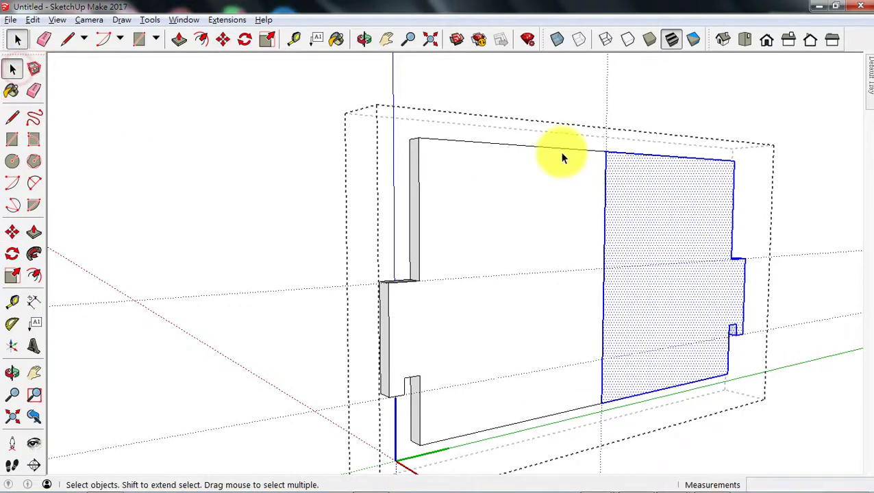
{"action": "left_click", "coordinate": [640, 442]}
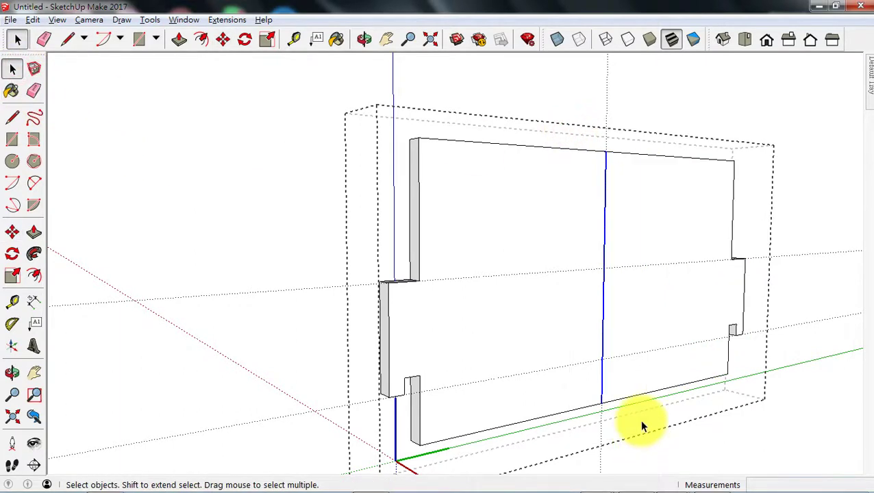
{"action": "left_click", "coordinate": [555, 39]}
{"action": "left_click", "coordinate": [560, 56]}
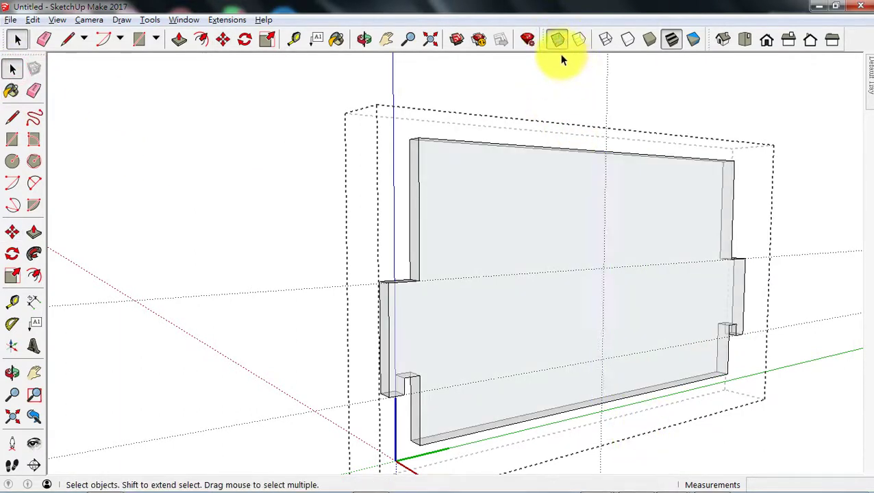
{"action": "left_click", "coordinate": [556, 40]}
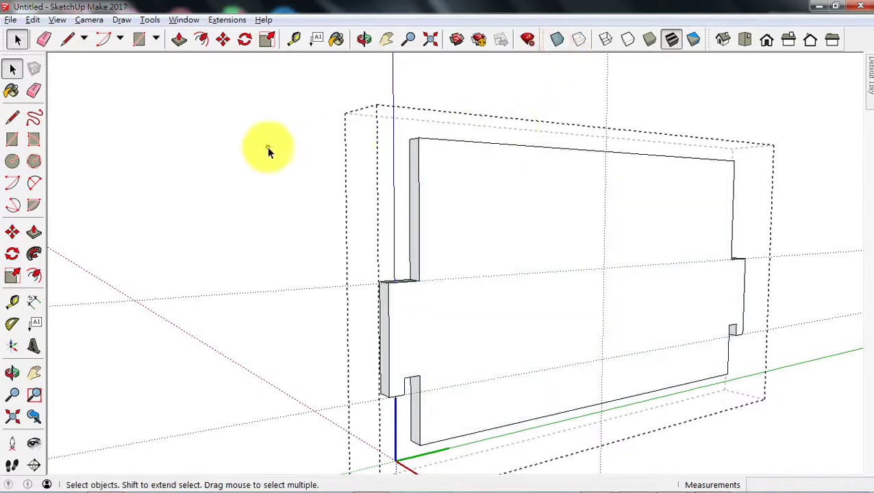
Step: Leave the panel's editing mode and move the front panel up from its bottom corner to the side panel's upper front corner
{"action": "scroll", "coordinate": [270, 156], "scroll_direction": "up", "scroll_amount": 5}
{"action": "scroll", "coordinate": [272, 170], "scroll_direction": "down", "scroll_amount": 2}
{"action": "middle_click_drag", "start_coordinate": [315, 184], "coordinate": [417, 304]}
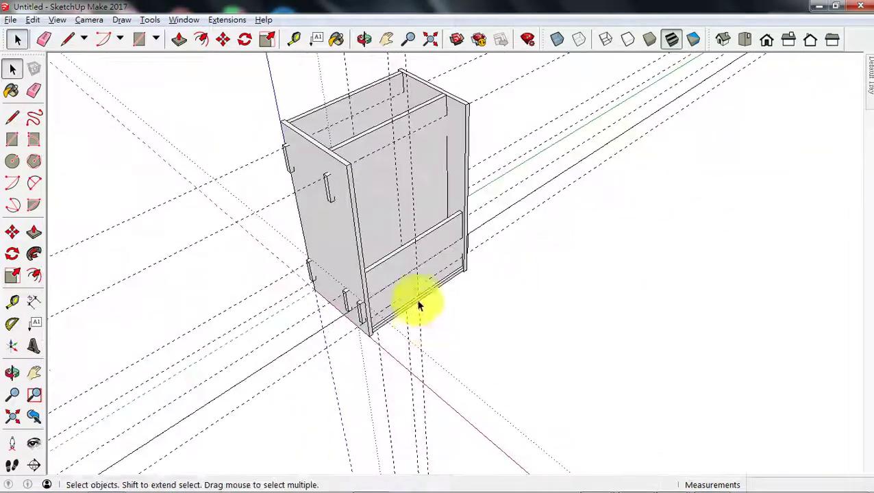
{"action": "scroll", "coordinate": [355, 235], "scroll_direction": "up", "scroll_amount": 1}
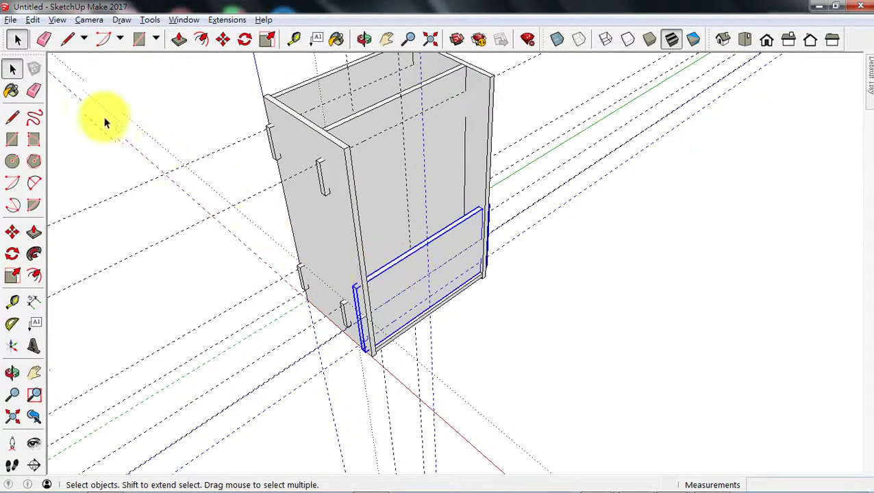
{"action": "left_click", "coordinate": [11, 231]}
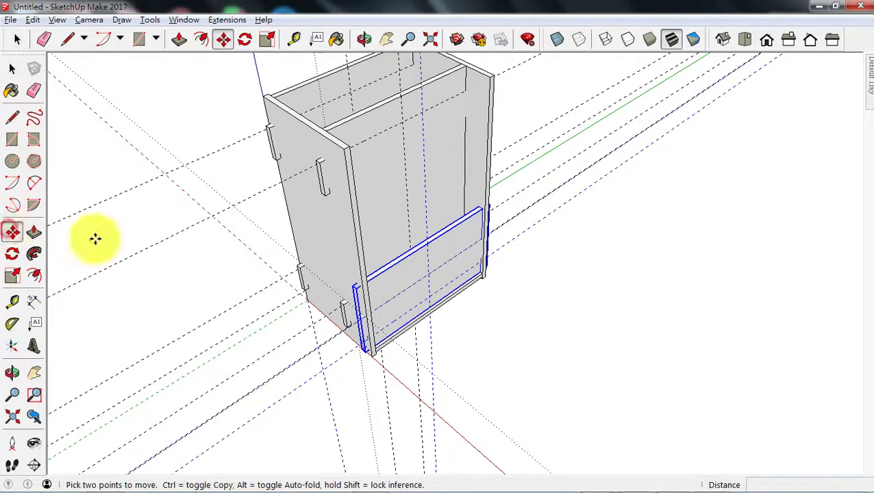
{"action": "left_click", "coordinate": [365, 351]}
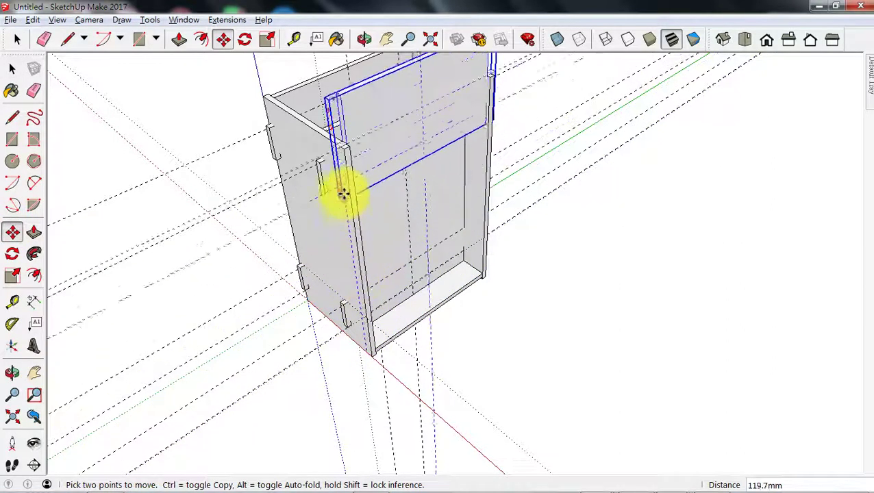
{"action": "left_click", "coordinate": [334, 150]}
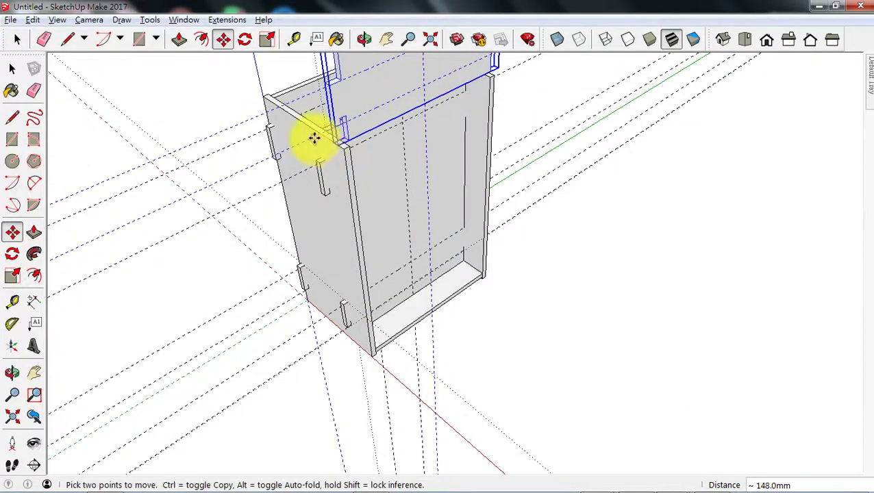
Step: Rotate the moved panel 90° about its lower front edge so that it lies flat across the top of the box
{"action": "scroll", "coordinate": [312, 136], "scroll_direction": "up", "scroll_amount": 3}
{"action": "left_click", "coordinate": [12, 254]}
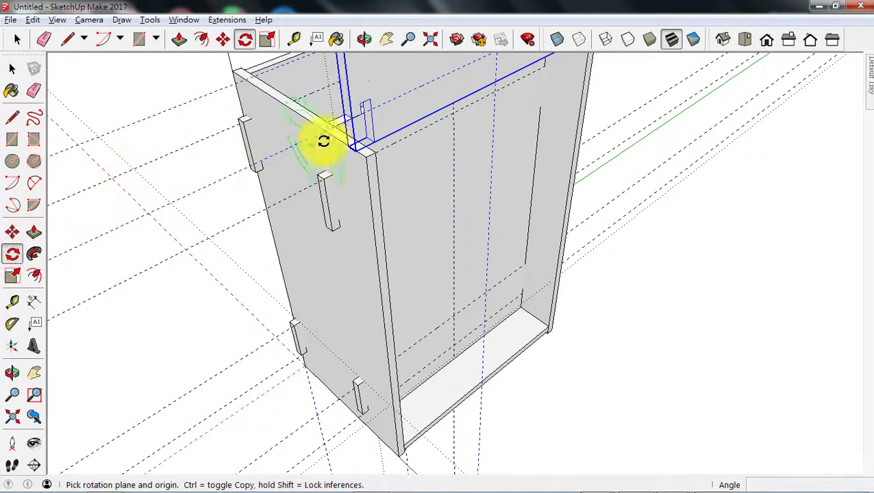
{"action": "left_click", "coordinate": [372, 141]}
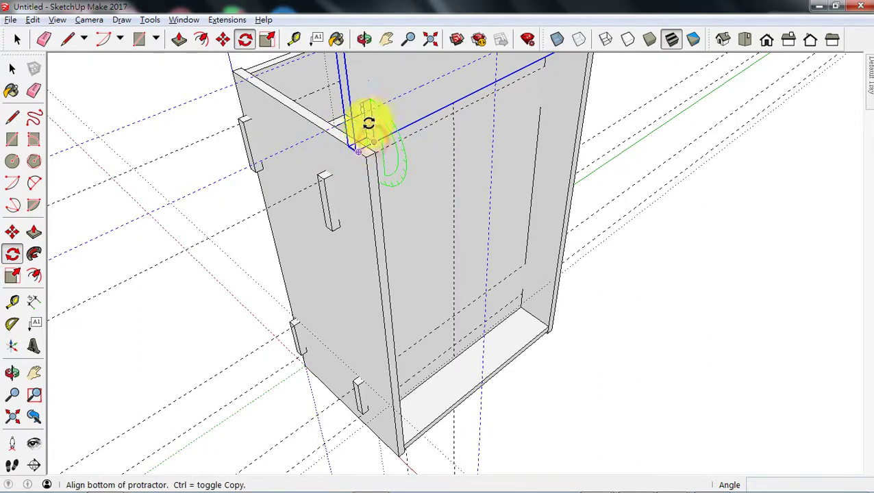
{"action": "left_click", "coordinate": [370, 96]}
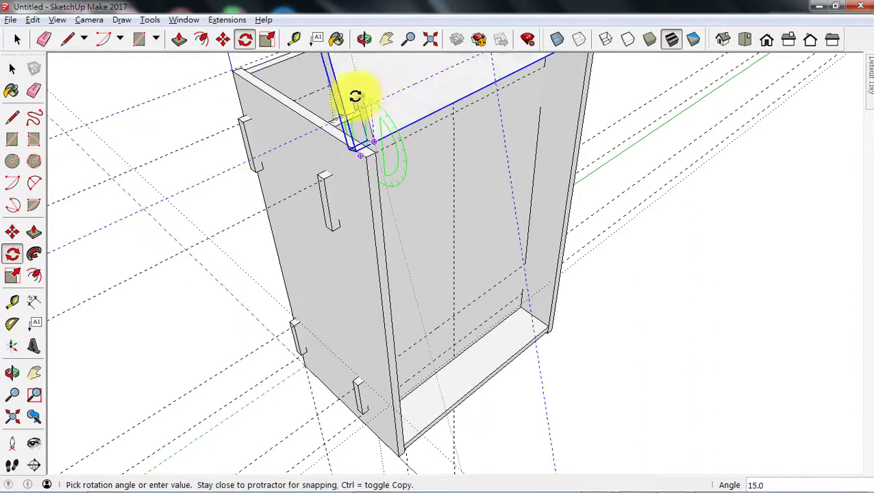
{"action": "left_click", "coordinate": [326, 116]}
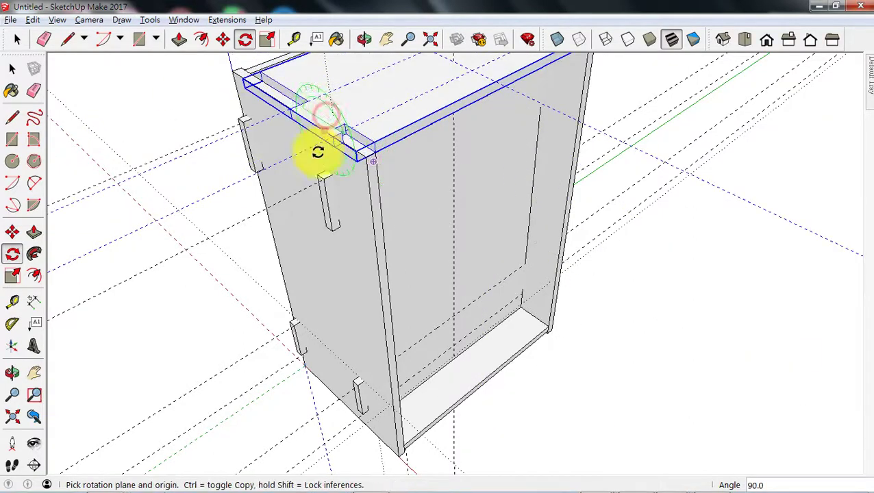
{"action": "middle_click_drag", "start_coordinate": [316, 150], "coordinate": [448, 116]}
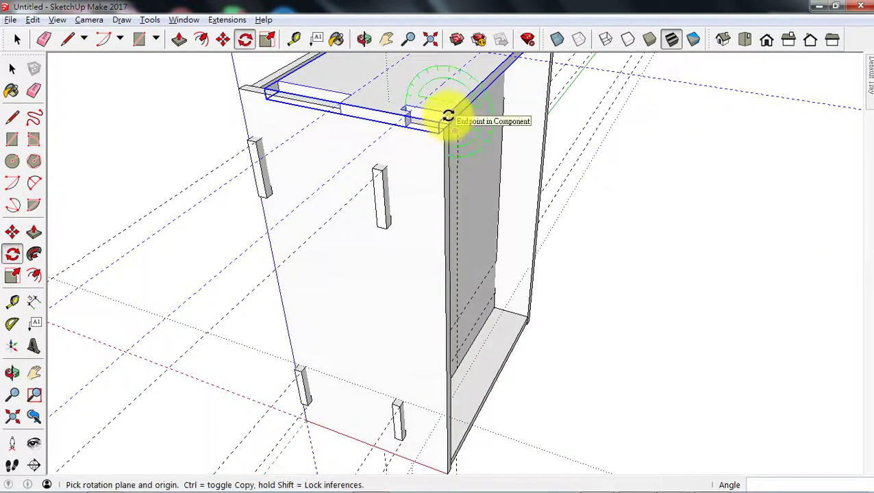
{"action": "left_click", "coordinate": [448, 115]}
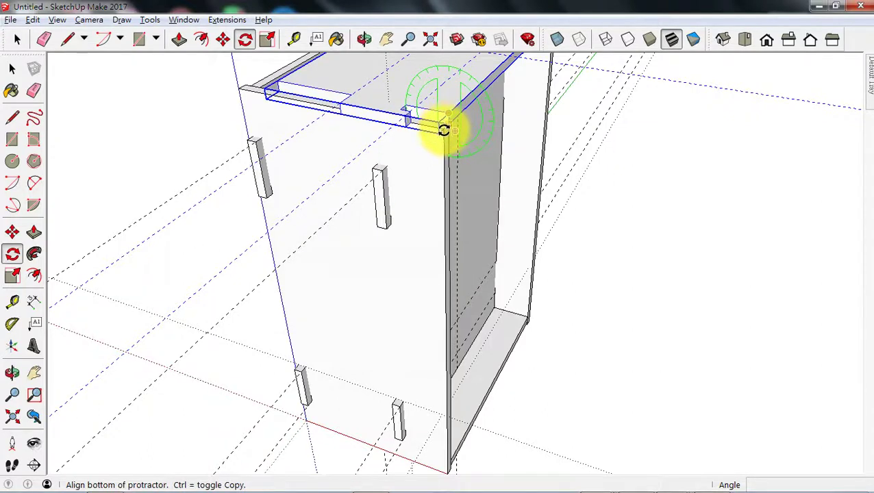
{"action": "left_click", "coordinate": [12, 68]}
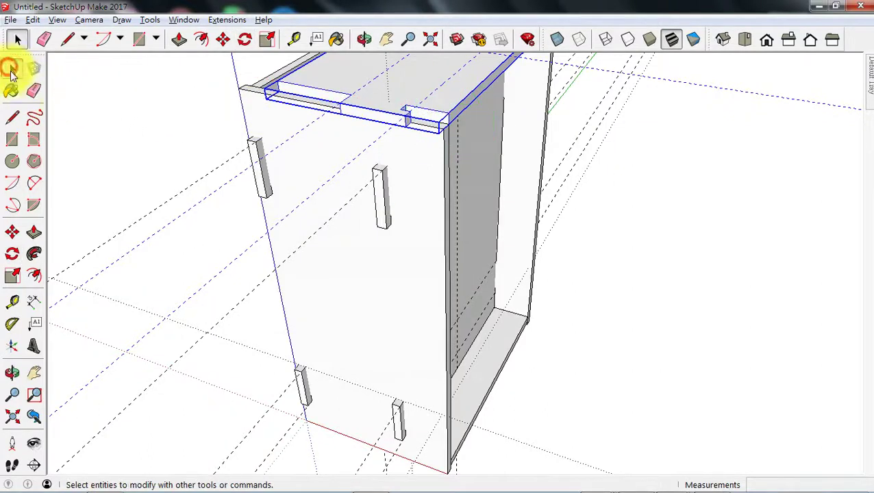
Step: Move the horizontal panel 2 mm down from the top of the side panels
{"action": "left_click", "coordinate": [12, 233]}
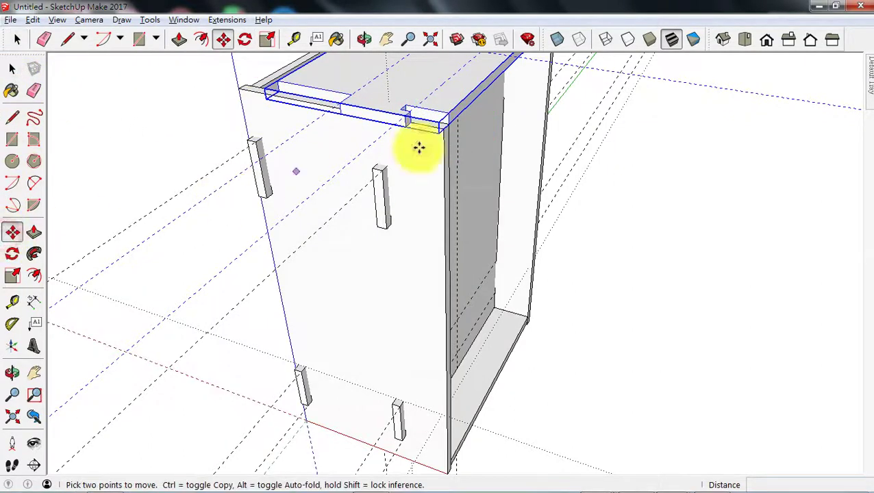
{"action": "left_click", "coordinate": [449, 113]}
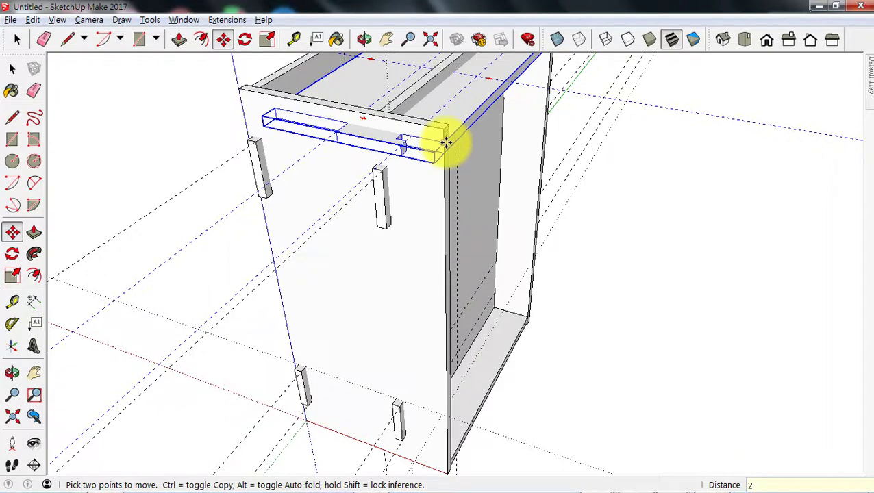
{"action": "key", "text": "Return"}
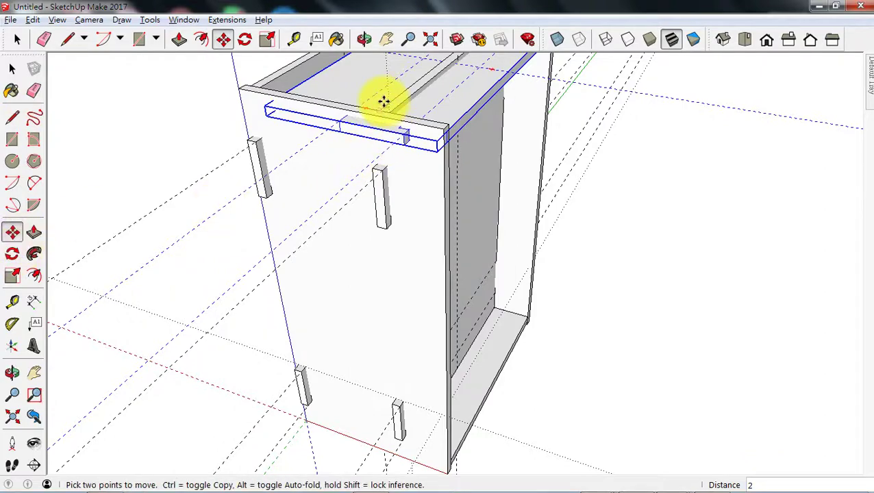
Step: Move the horizontal panel backward along the red axis until its front edge meets the middle panel
{"action": "middle_click_drag", "start_coordinate": [383, 101], "coordinate": [476, 154]}
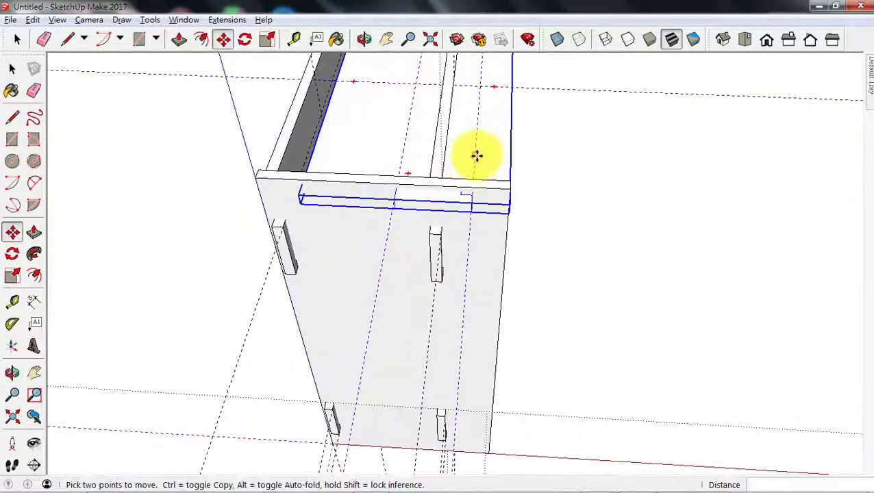
{"action": "left_click", "coordinate": [510, 180]}
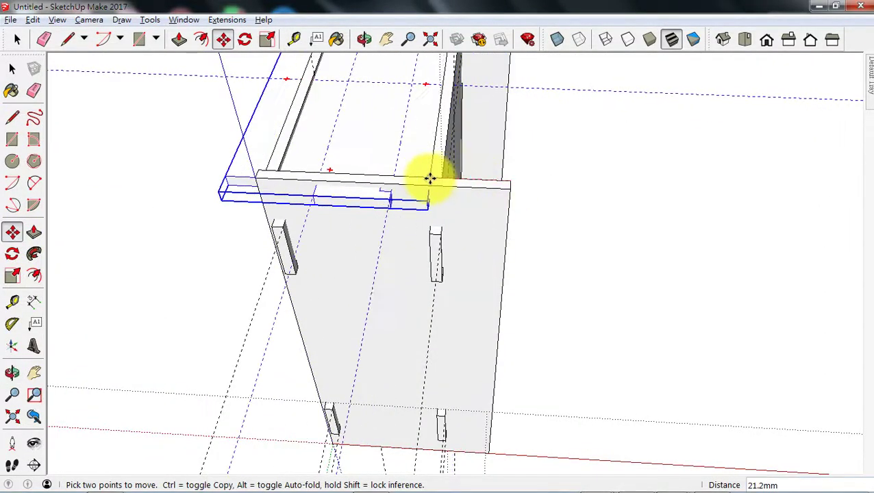
{"action": "middle_click_drag", "start_coordinate": [427, 177], "coordinate": [230, 248]}
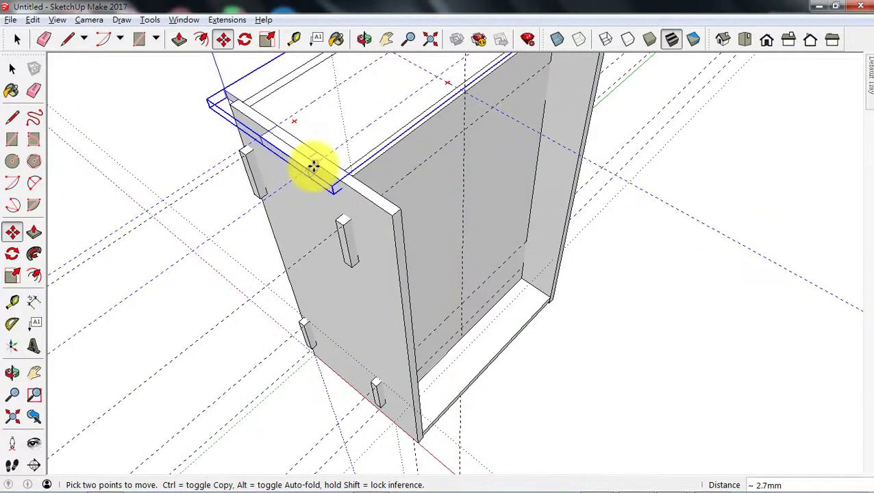
{"action": "scroll", "coordinate": [313, 167], "scroll_direction": "up", "scroll_amount": 3}
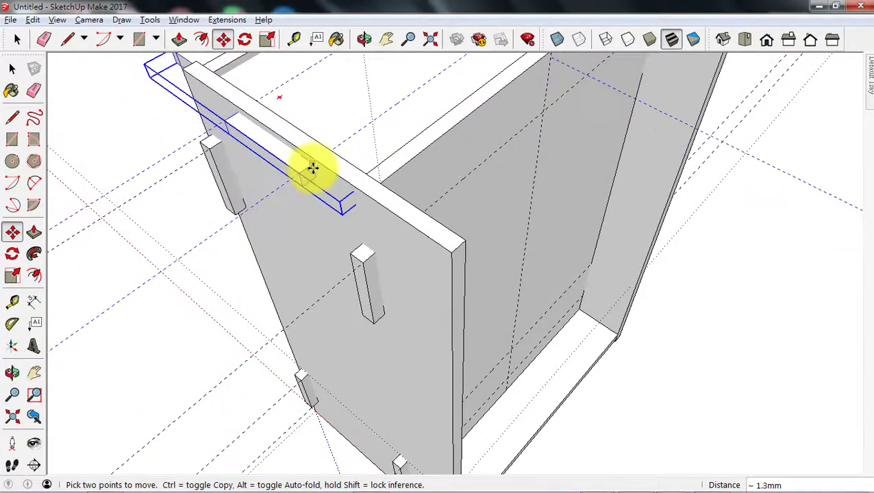
{"action": "scroll", "coordinate": [315, 166], "scroll_direction": "down", "scroll_amount": 3}
{"action": "middle_click_drag", "start_coordinate": [343, 211], "coordinate": [308, 117]}
{"action": "left_click", "coordinate": [11, 68]}
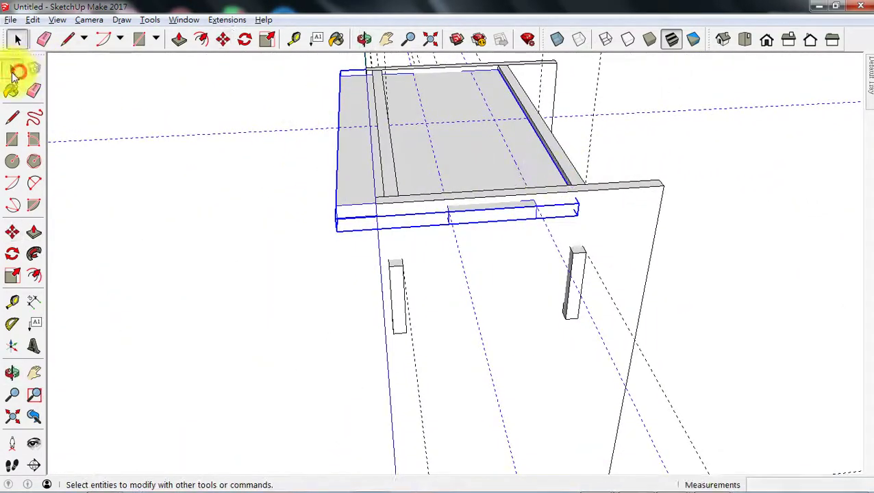
Step: Open the horizontal top panel for editing and display the rest of the model during component editing
{"action": "double_click", "coordinate": [347, 168]}
{"action": "middle_click_drag", "start_coordinate": [362, 165], "coordinate": [342, 126]}
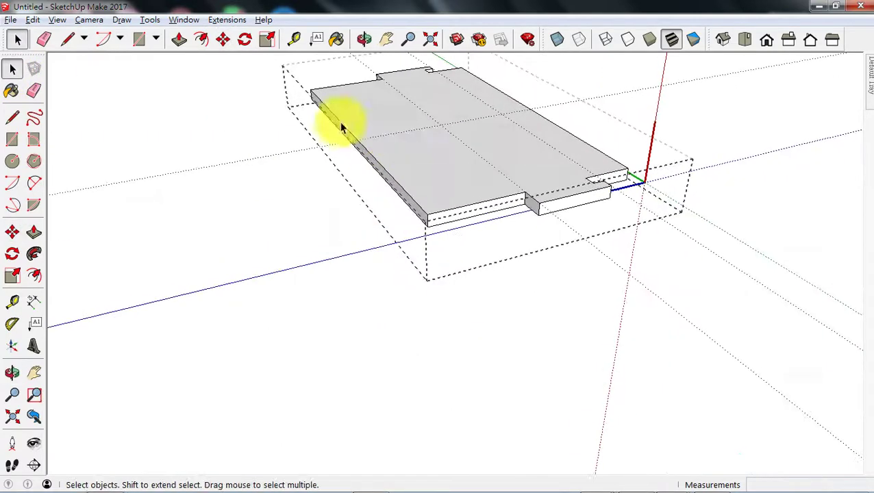
{"action": "left_click", "coordinate": [57, 19]}
{"action": "mouse_move", "coordinate": [112, 213]}
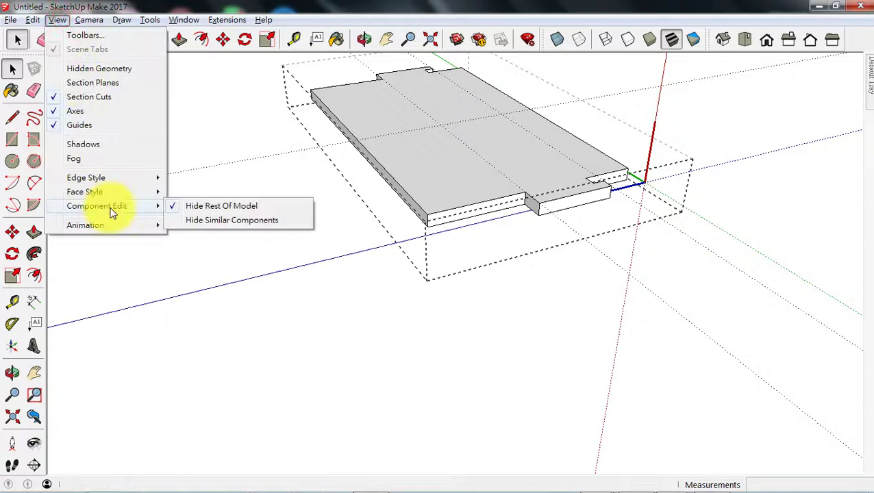
{"action": "left_click", "coordinate": [212, 206]}
Step: Push the top panel's overhanging rear face in 9 mm, flush with the back of the box, and finish editing it
{"action": "left_click", "coordinate": [34, 232]}
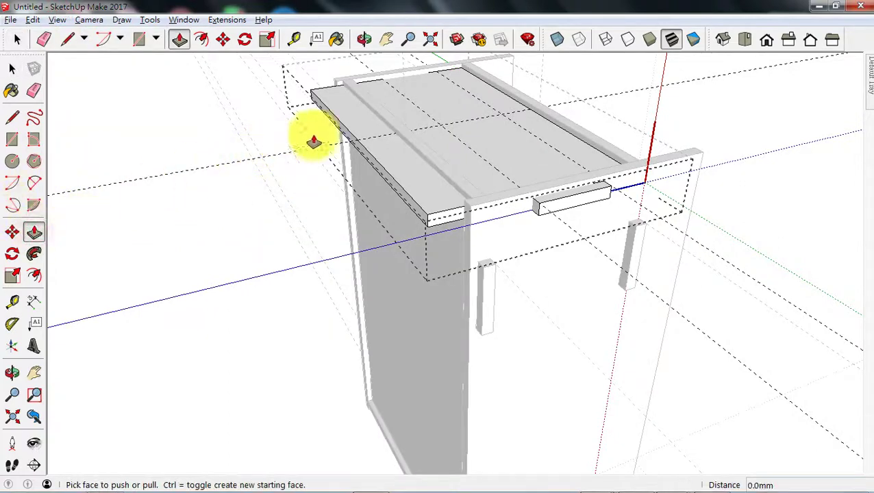
{"action": "left_click", "coordinate": [350, 134]}
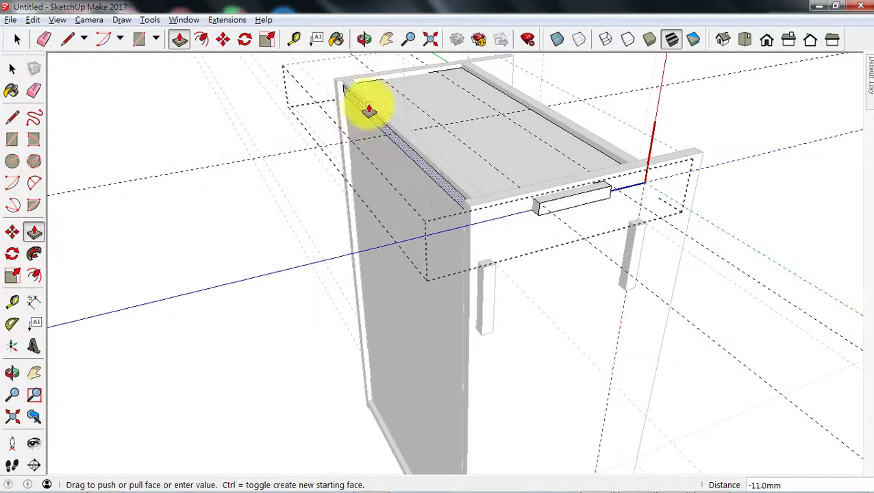
{"action": "left_click", "coordinate": [337, 85]}
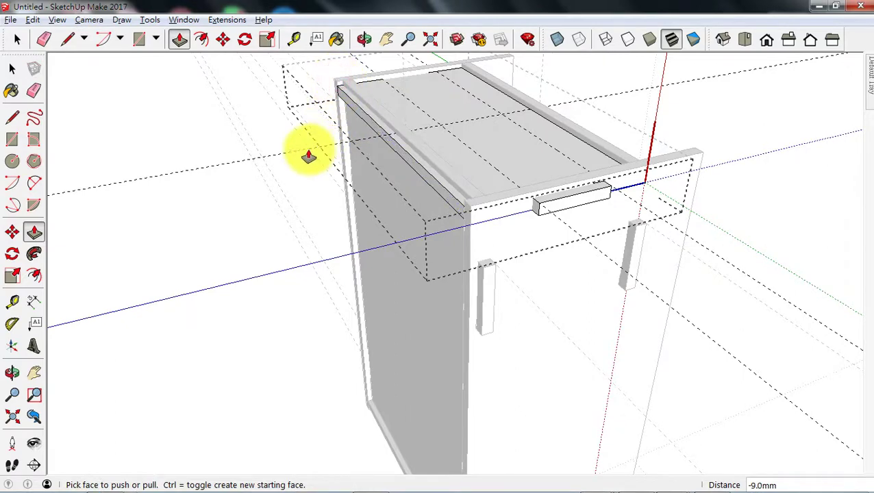
{"action": "left_click", "coordinate": [12, 69]}
{"action": "left_click", "coordinate": [425, 301]}
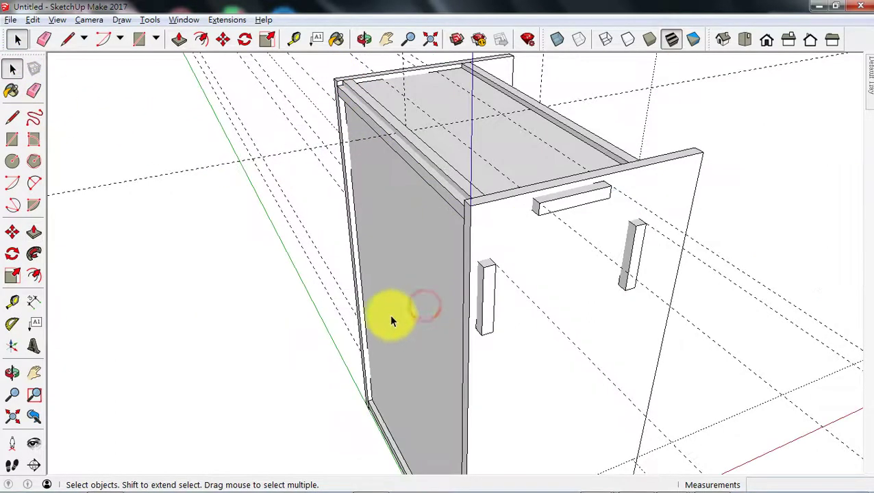
Step: Make the back panel unique and push its upper face down to the underside of the horizontal top panel
{"action": "left_click", "coordinate": [402, 251]}
{"action": "right_click", "coordinate": [404, 248]}
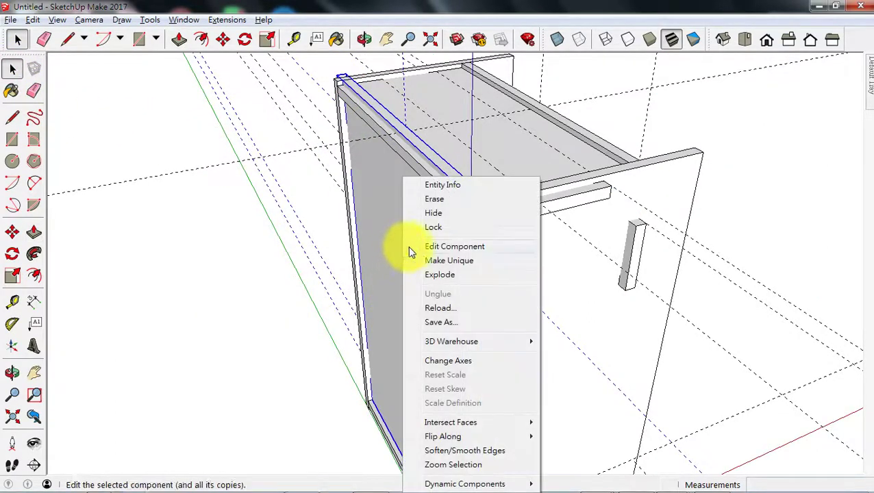
{"action": "left_click", "coordinate": [444, 261]}
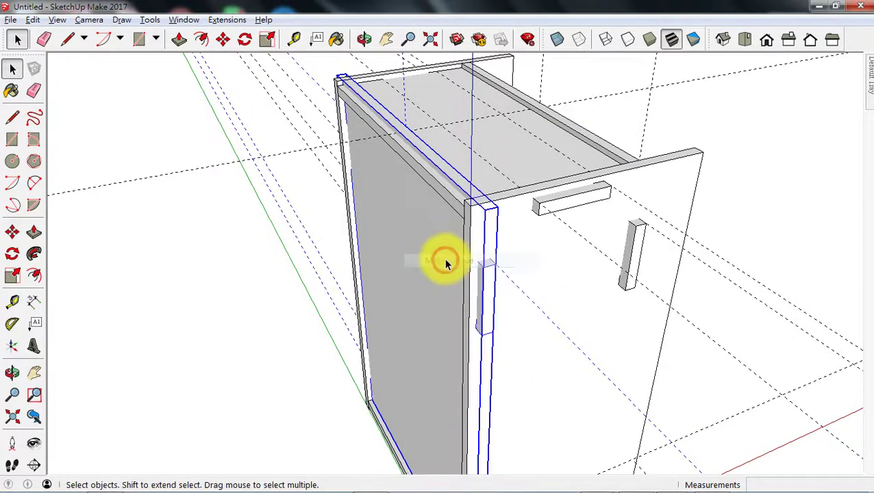
{"action": "double_click", "coordinate": [419, 208]}
{"action": "left_click", "coordinate": [34, 232]}
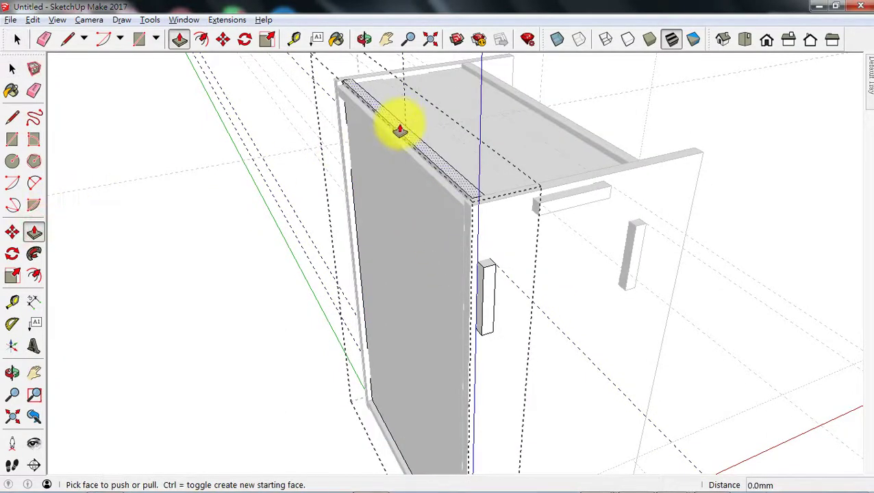
{"action": "left_click_drag", "start_coordinate": [399, 130], "coordinate": [453, 207]}
{"action": "left_click", "coordinate": [12, 69]}
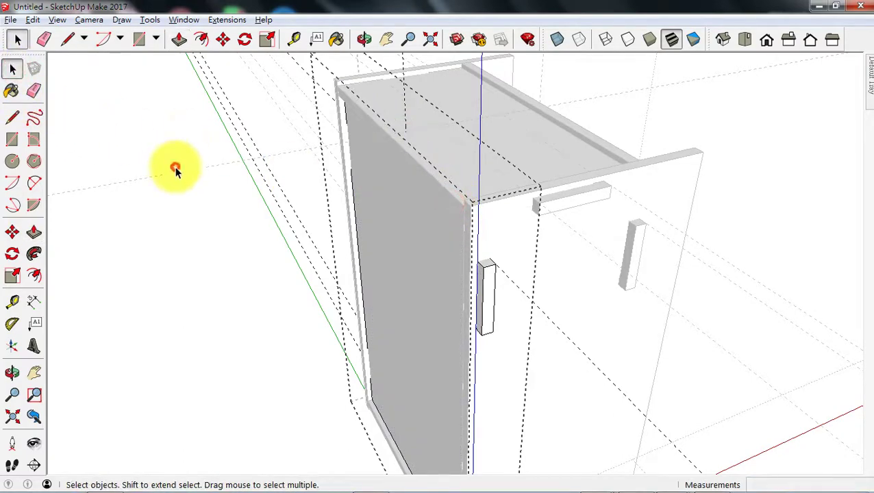
Step: Measure the distance from the side panel's rear edge to the top panel's tab
{"action": "middle_click_drag", "start_coordinate": [175, 169], "coordinate": [443, 367]}
{"action": "middle_click_drag", "start_coordinate": [409, 305], "coordinate": [548, 345]}
{"action": "left_click", "coordinate": [12, 302]}
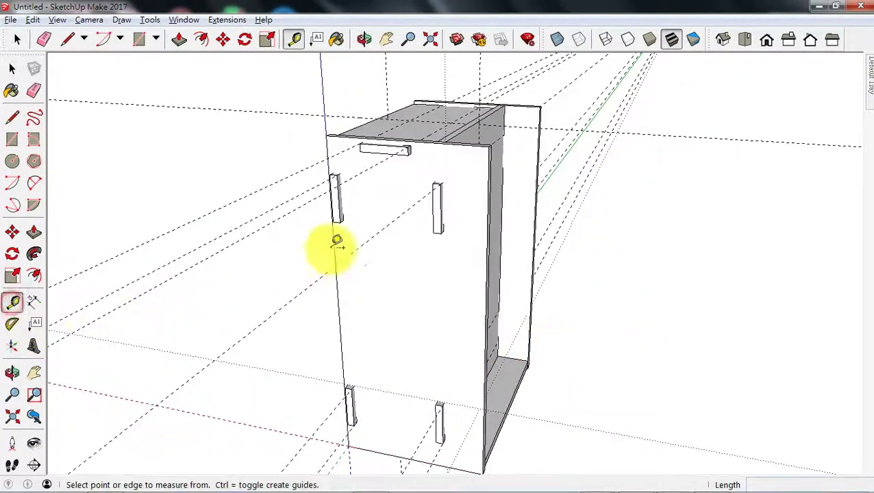
{"action": "middle_click_drag", "start_coordinate": [336, 156], "coordinate": [417, 223]}
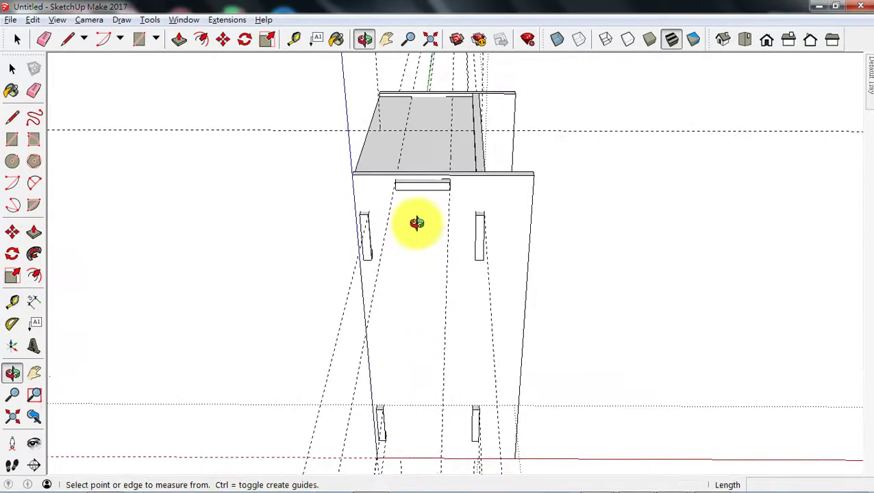
{"action": "left_click", "coordinate": [358, 195]}
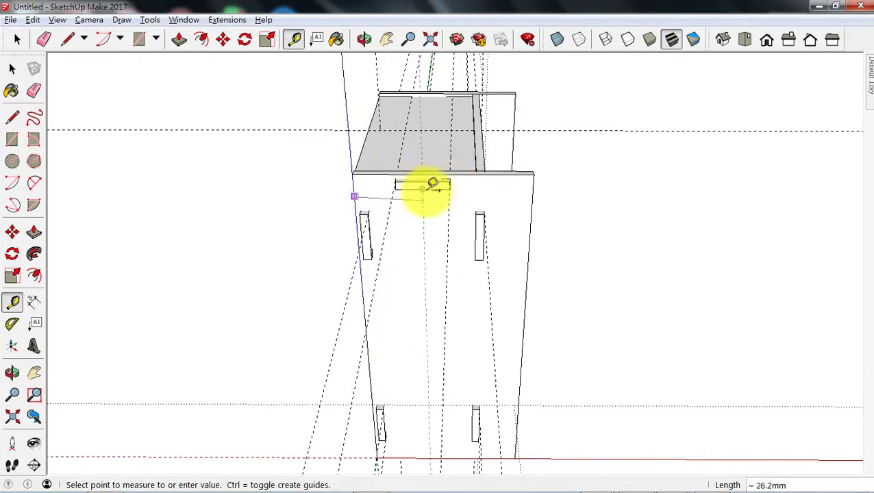
{"action": "middle_click_drag", "start_coordinate": [374, 189], "coordinate": [393, 241]}
{"action": "scroll", "coordinate": [401, 233], "scroll_direction": "up", "scroll_amount": 5}
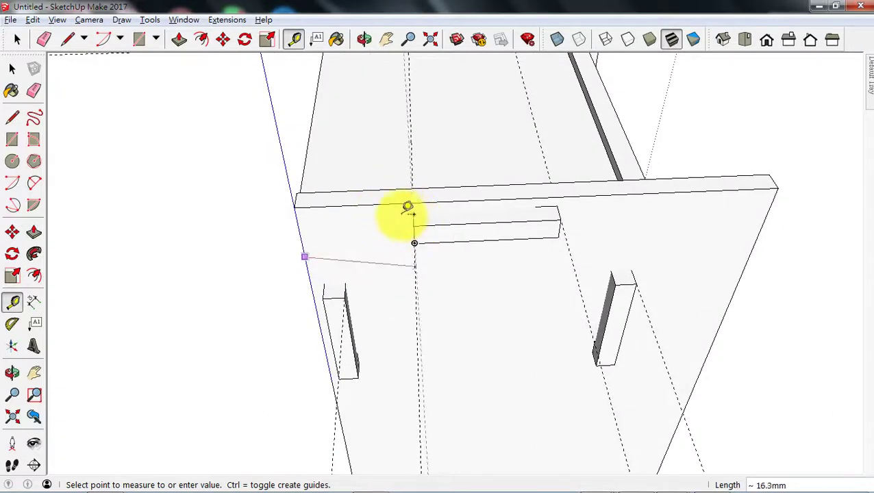
{"action": "scroll", "coordinate": [411, 253], "scroll_direction": "down", "scroll_amount": 2}
{"action": "middle_click_drag", "start_coordinate": [429, 279], "coordinate": [380, 216]}
{"action": "left_click", "coordinate": [12, 70]}
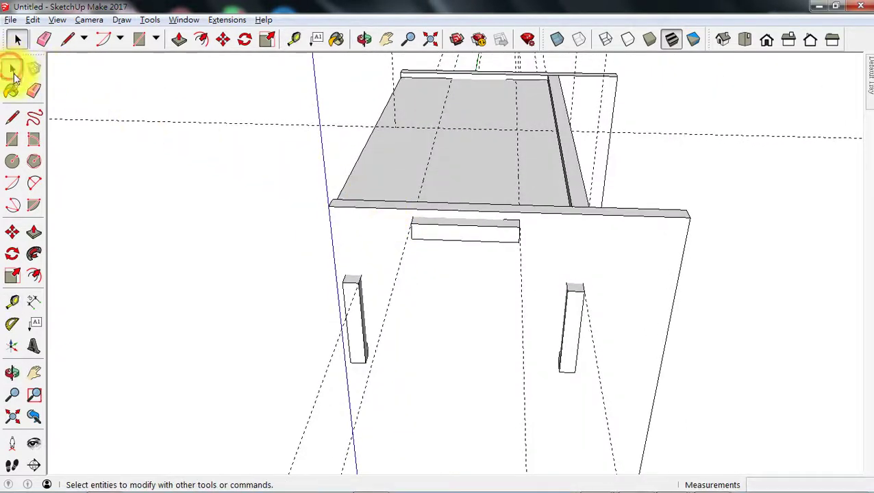
Step: Delete all construction guides from the model
{"action": "scroll", "coordinate": [423, 258], "scroll_direction": "down", "scroll_amount": 4}
{"action": "middle_click_drag", "start_coordinate": [451, 387], "coordinate": [396, 207]}
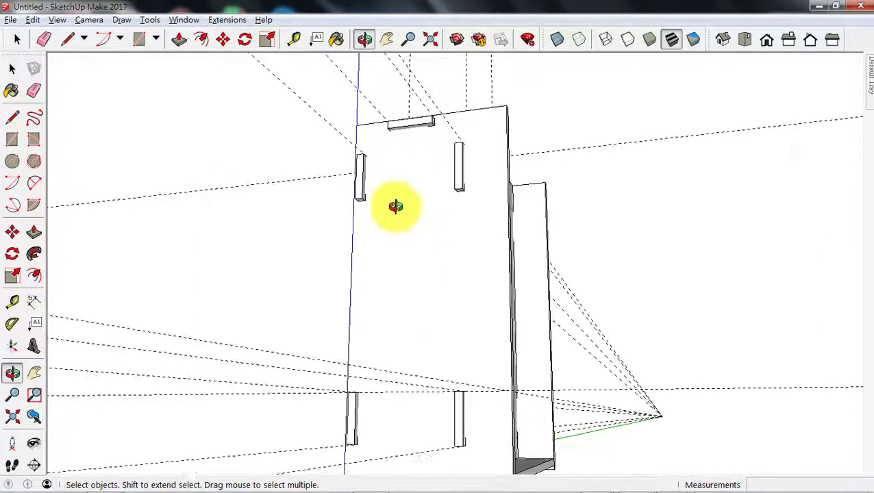
{"action": "left_click", "coordinate": [32, 20]}
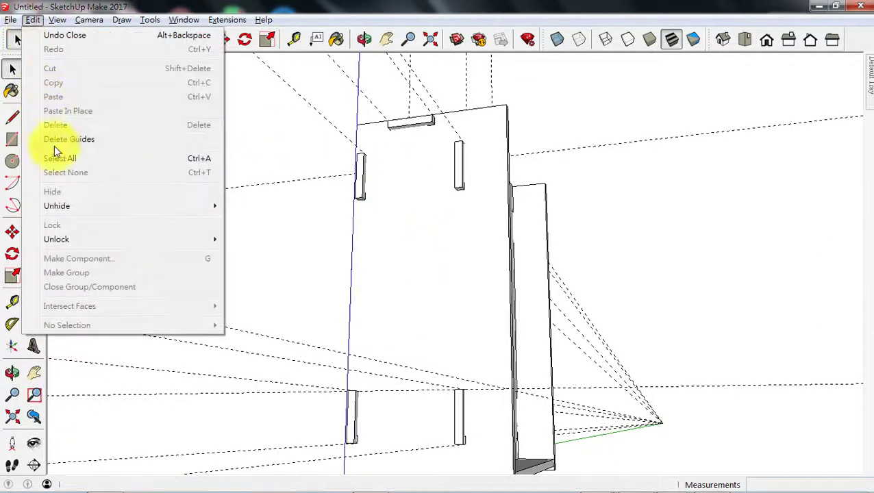
{"action": "left_click", "coordinate": [65, 142]}
Step: Open the bottom panel for editing and hide the rest of the model during component editing
{"action": "scroll", "coordinate": [422, 330], "scroll_direction": "down", "scroll_amount": 3}
{"action": "scroll", "coordinate": [407, 363], "scroll_direction": "up", "scroll_amount": 3}
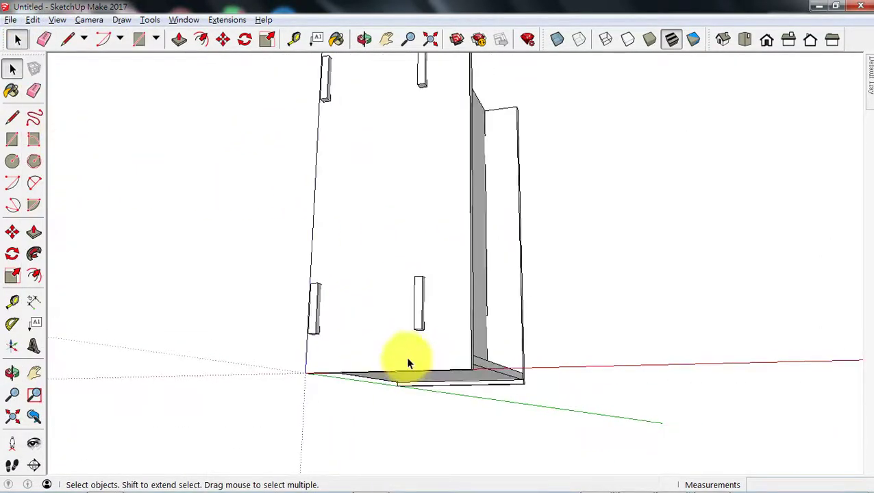
{"action": "double_click", "coordinate": [406, 382]}
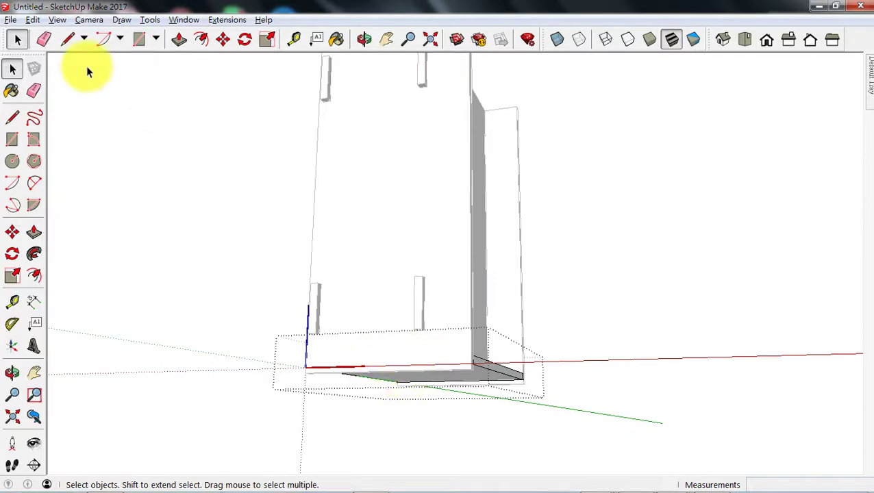
{"action": "left_click", "coordinate": [58, 20]}
{"action": "mouse_move", "coordinate": [180, 209]}
{"action": "left_click", "coordinate": [207, 206]}
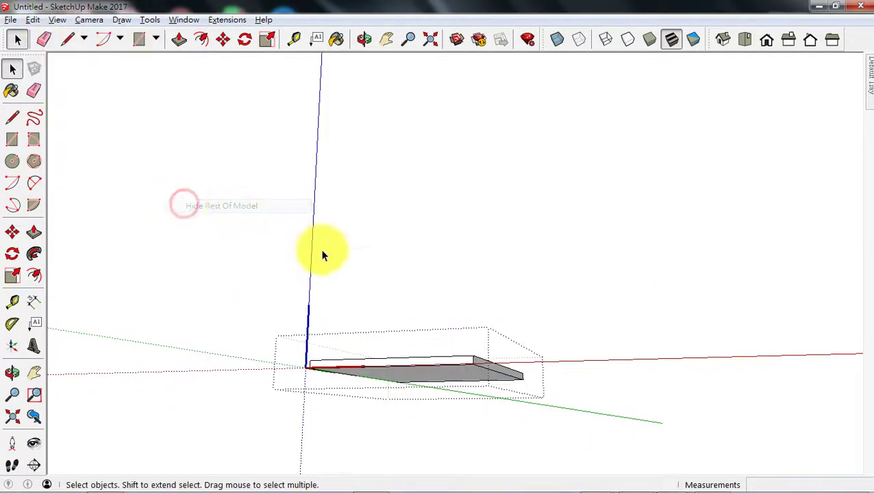
Step: Place guides 16 mm and 36 mm from the bottom panel's rear edge to mark the tab's width
{"action": "middle_click_drag", "start_coordinate": [324, 251], "coordinate": [380, 356]}
{"action": "scroll", "coordinate": [355, 382], "scroll_direction": "up", "scroll_amount": 3}
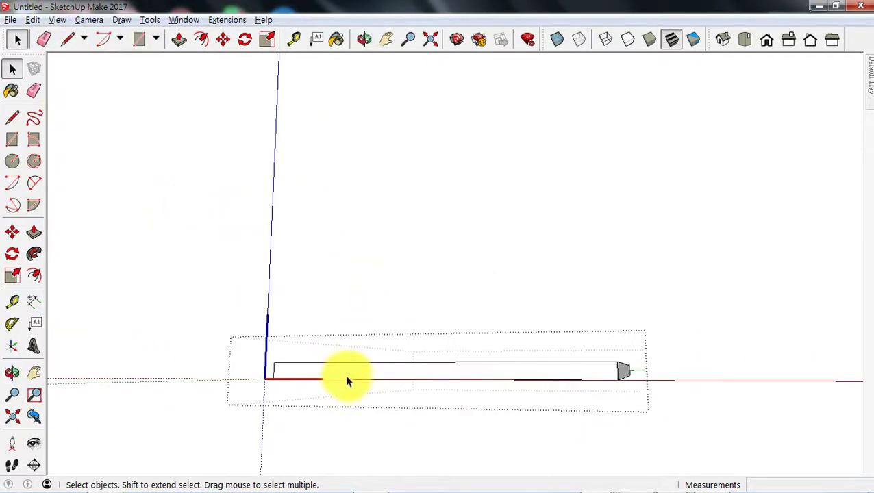
{"action": "left_click", "coordinate": [13, 301]}
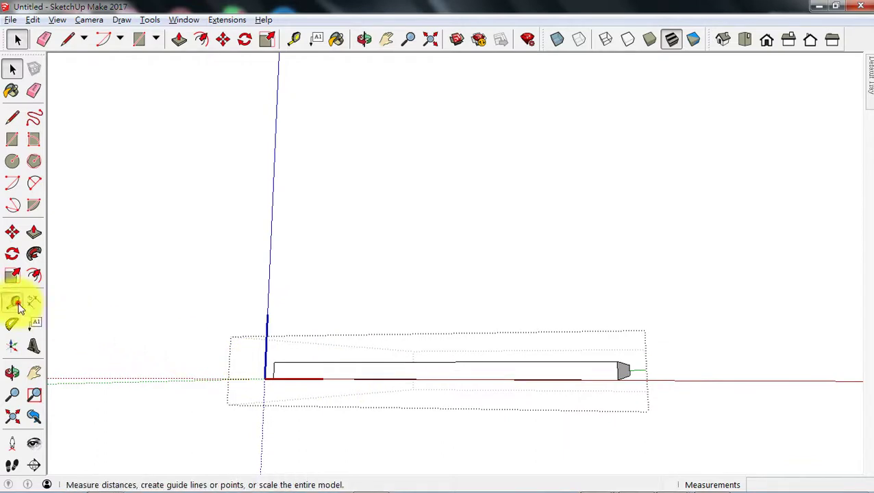
{"action": "scroll", "coordinate": [281, 370], "scroll_direction": "up", "scroll_amount": 3}
{"action": "left_click", "coordinate": [271, 369]}
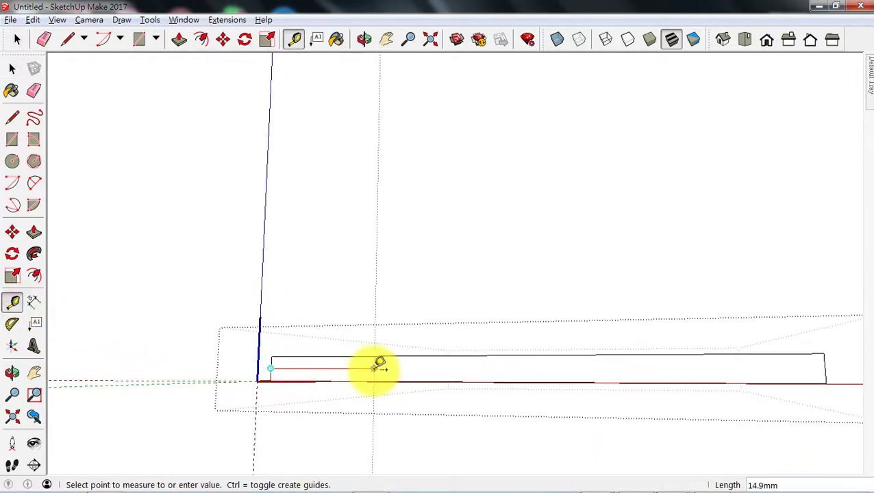
{"action": "key", "text": "Escape"}
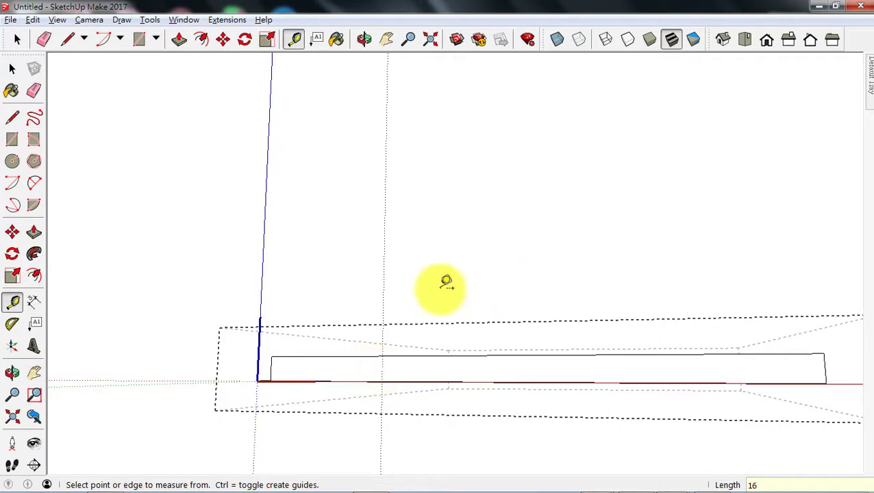
{"action": "middle_click_drag", "start_coordinate": [444, 285], "coordinate": [418, 342]}
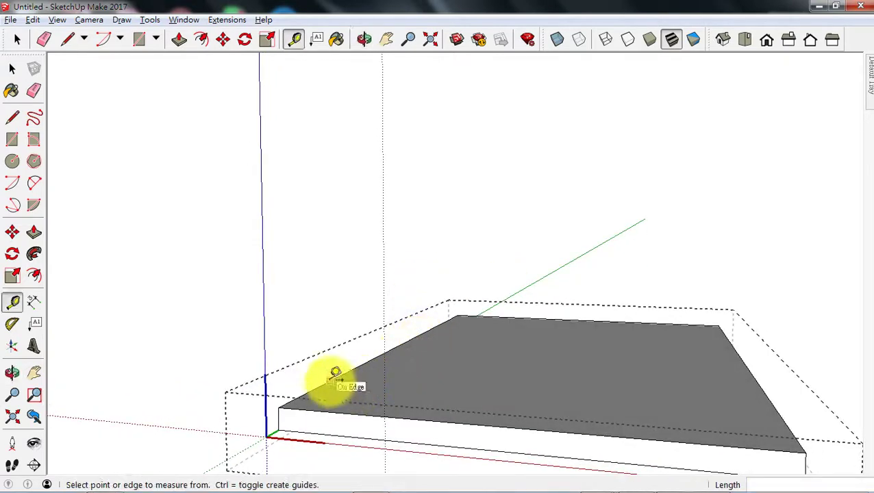
{"action": "left_click", "coordinate": [330, 381]}
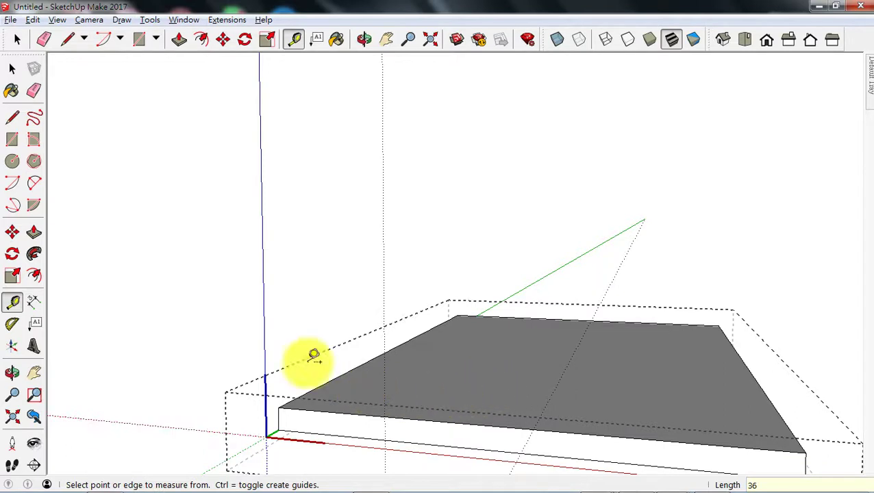
Step: Draw a 20 × 3.2 mm rectangle between the guides on the bottom panel's end face and pull it out 6.2 mm as a tab
{"action": "left_click", "coordinate": [12, 139]}
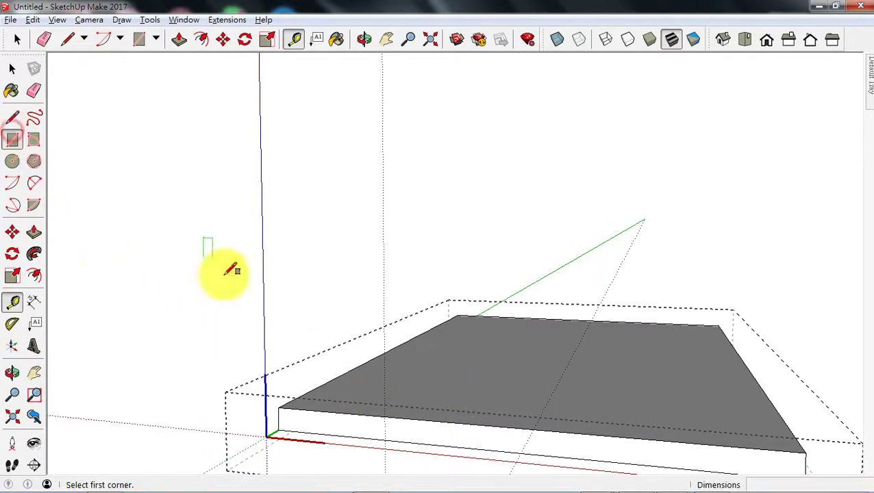
{"action": "left_click", "coordinate": [385, 438]}
{"action": "left_click", "coordinate": [533, 429]}
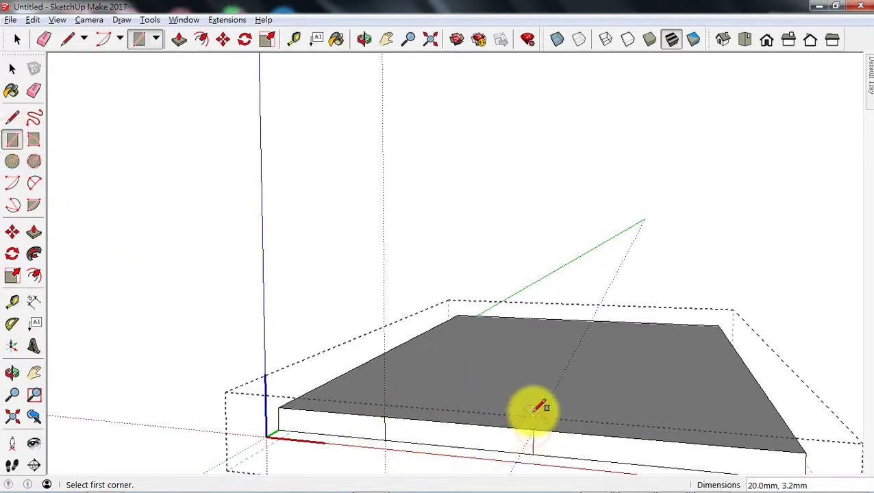
{"action": "left_click", "coordinate": [33, 233]}
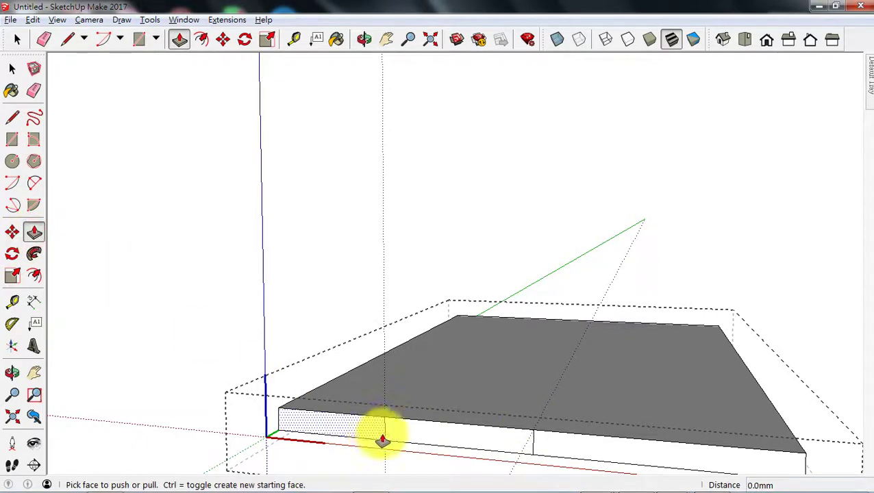
{"action": "left_click", "coordinate": [406, 434]}
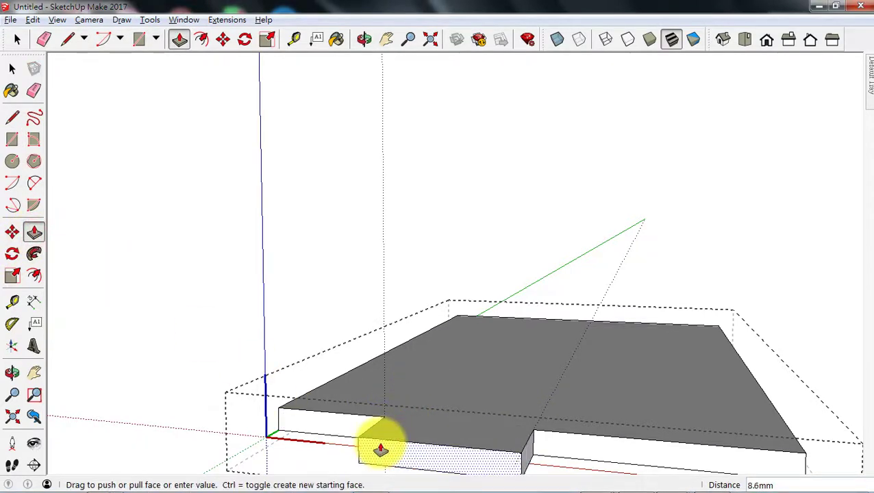
{"action": "type", "text": "6.2"}
{"action": "key", "text": "Return"}
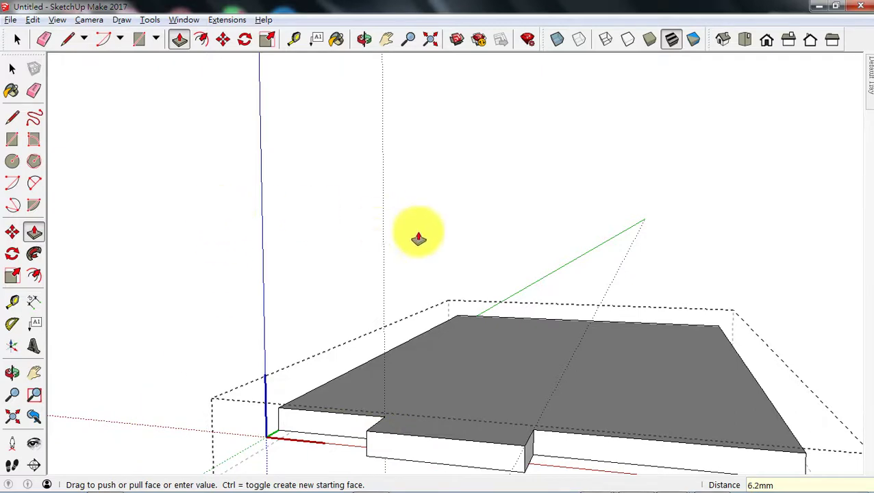
Step: Draw a 3 × 3.2 mm rectangle at the base of the tab's front side and push it 3.2 mm through to cut a notch
{"action": "scroll", "coordinate": [483, 315], "scroll_direction": "down", "scroll_amount": 2}
{"action": "middle_click_drag", "start_coordinate": [483, 315], "coordinate": [150, 306]}
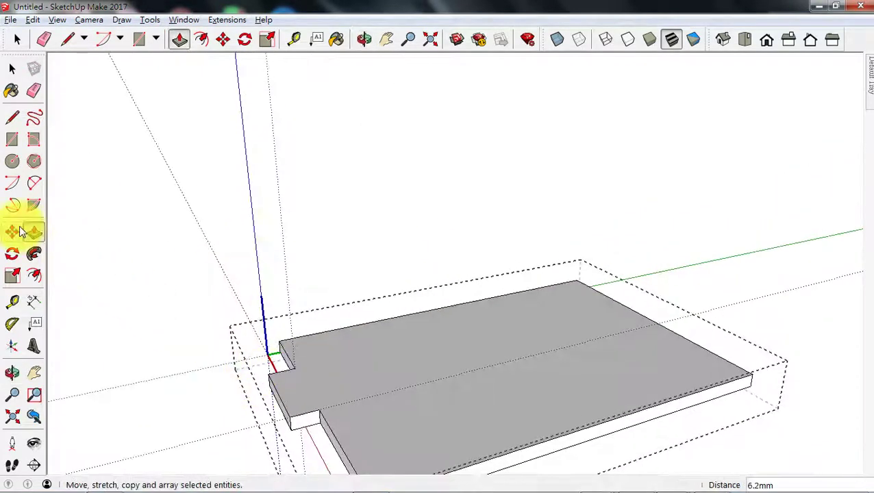
{"action": "left_click", "coordinate": [13, 139]}
{"action": "left_click", "coordinate": [319, 409]}
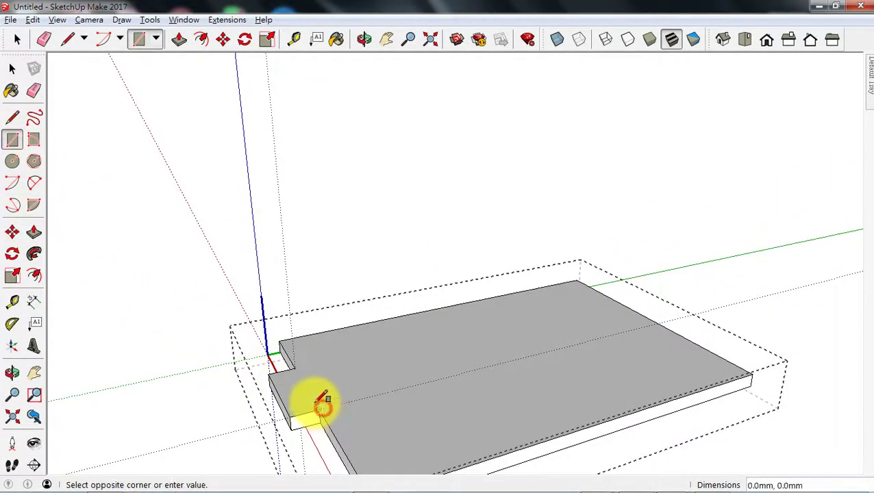
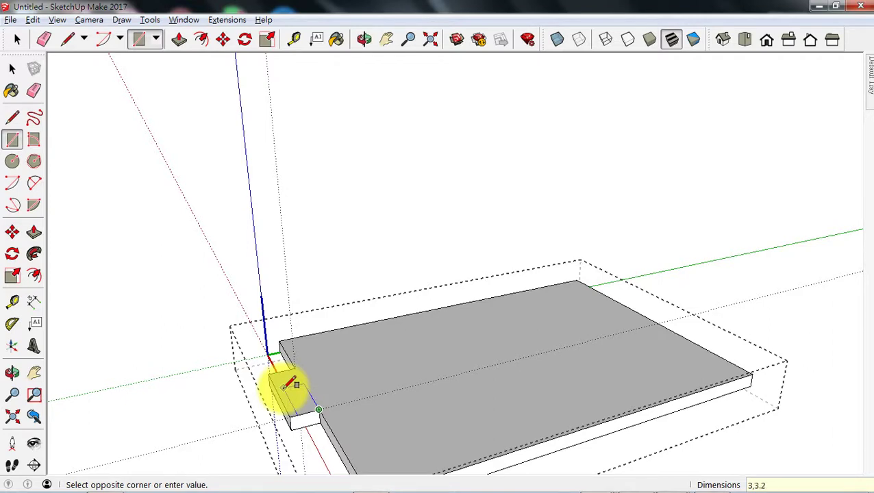
{"action": "middle_click_drag", "start_coordinate": [292, 357], "coordinate": [305, 418]}
{"action": "left_click", "coordinate": [35, 233]}
{"action": "left_click", "coordinate": [294, 419]}
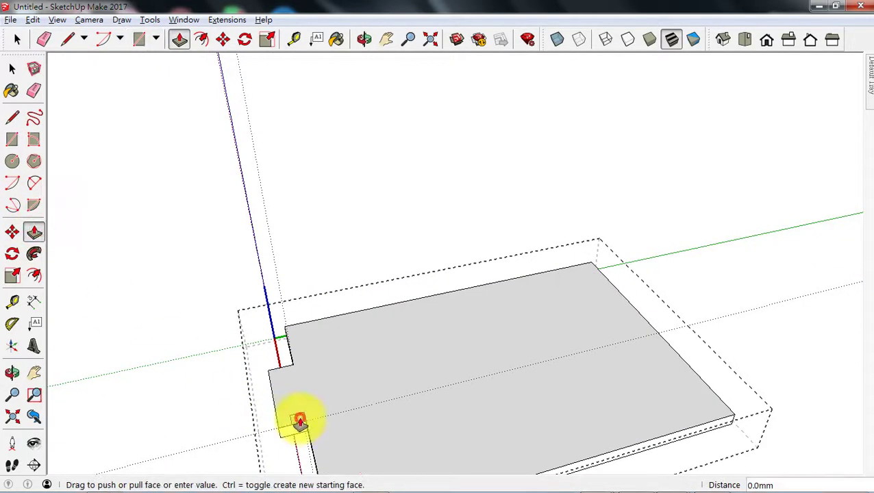
{"action": "left_click", "coordinate": [282, 441]}
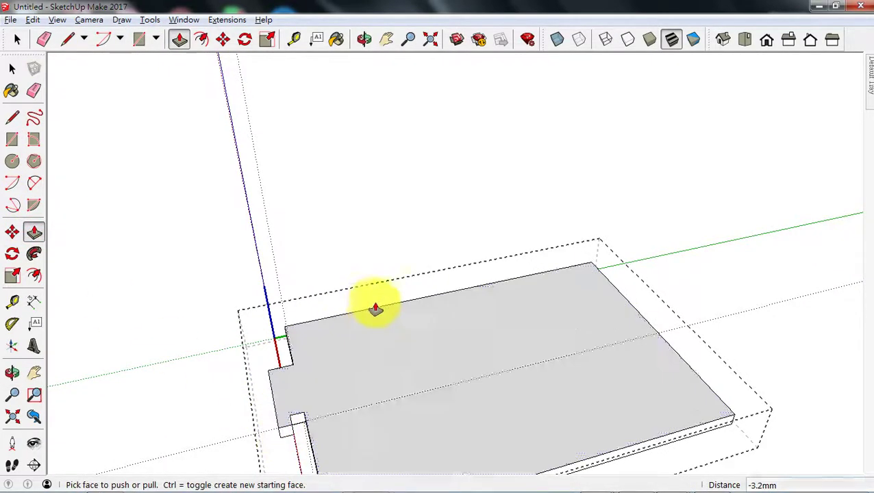
Step: Split the bottom panel with a line between its side midpoints and push the half without the tab 3.2 mm through to remove it
{"action": "middle_click_drag", "start_coordinate": [370, 302], "coordinate": [387, 379]}
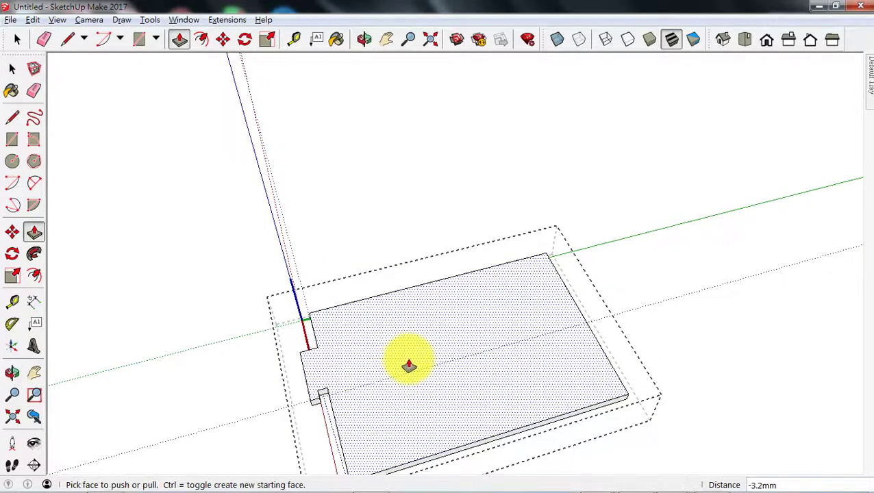
{"action": "left_click", "coordinate": [12, 117]}
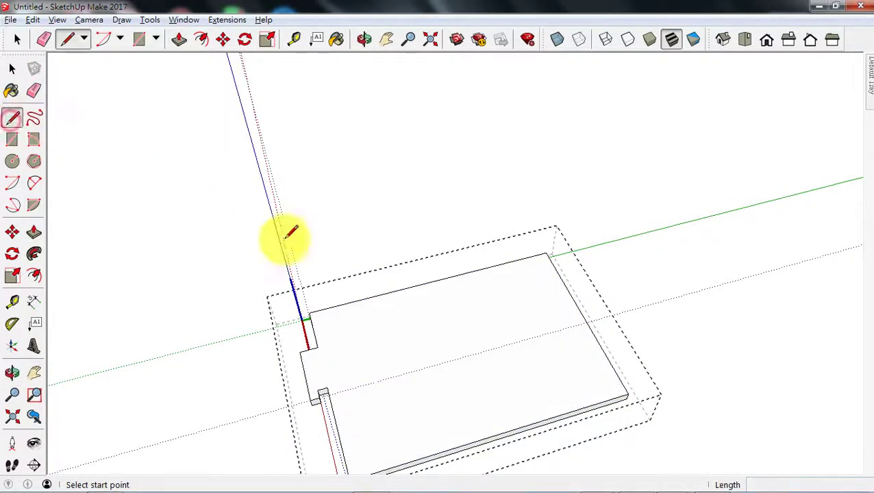
{"action": "left_click", "coordinate": [432, 281]}
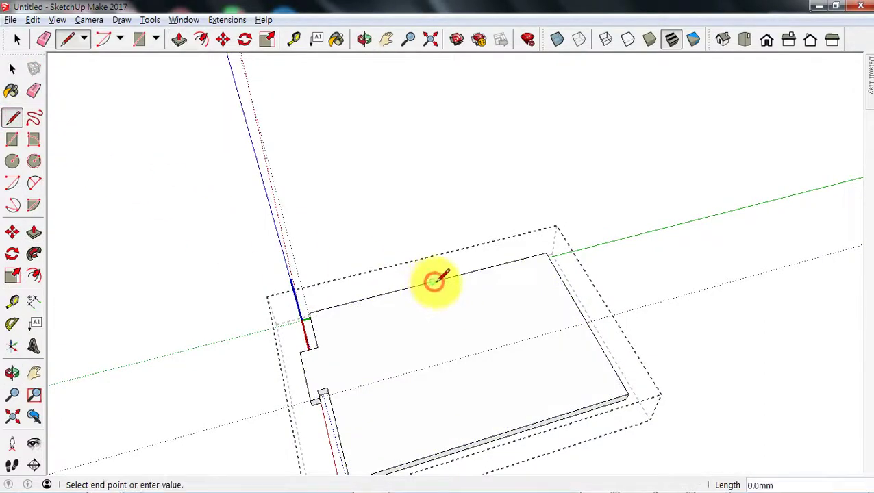
{"action": "left_click", "coordinate": [495, 434]}
{"action": "left_click", "coordinate": [33, 232]}
{"action": "left_click", "coordinate": [508, 311]}
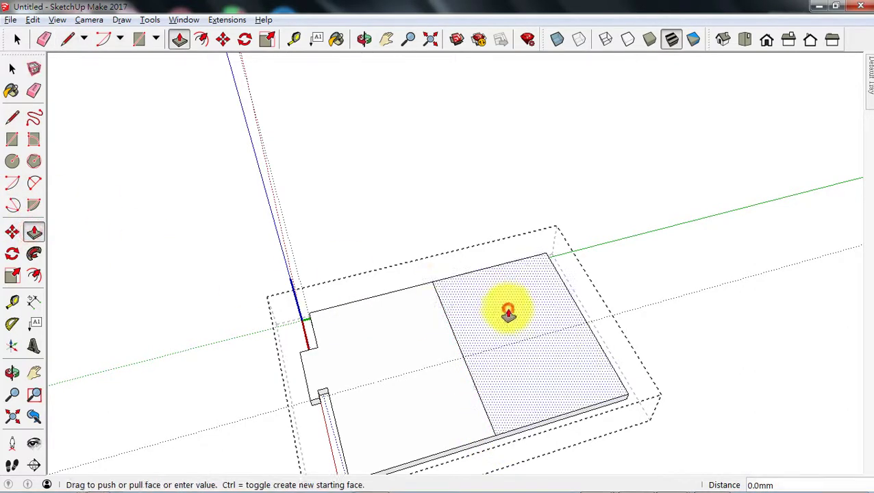
{"action": "left_click", "coordinate": [504, 340]}
{"action": "scroll", "coordinate": [305, 291], "scroll_direction": "down", "scroll_amount": 3}
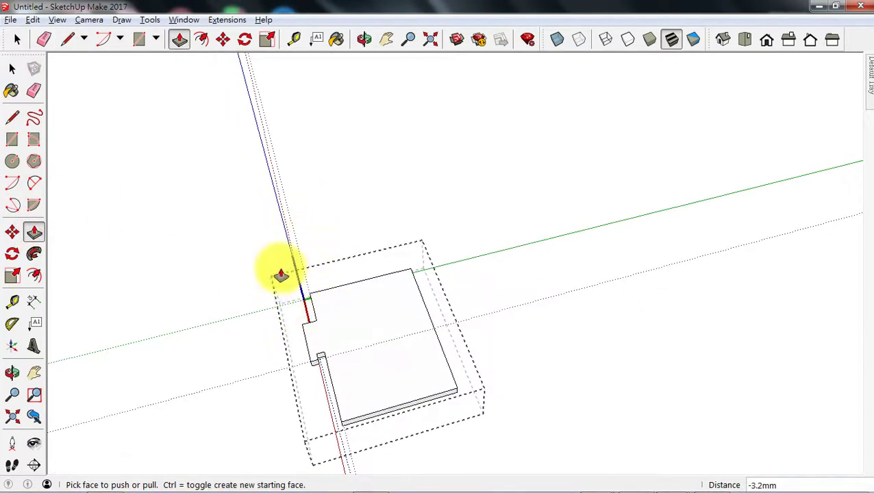
Step: Copy the tabbed half panel 53 mm along the green axis and flip the copy along the green direction to complete the bottom panel
{"action": "left_click", "coordinate": [12, 69]}
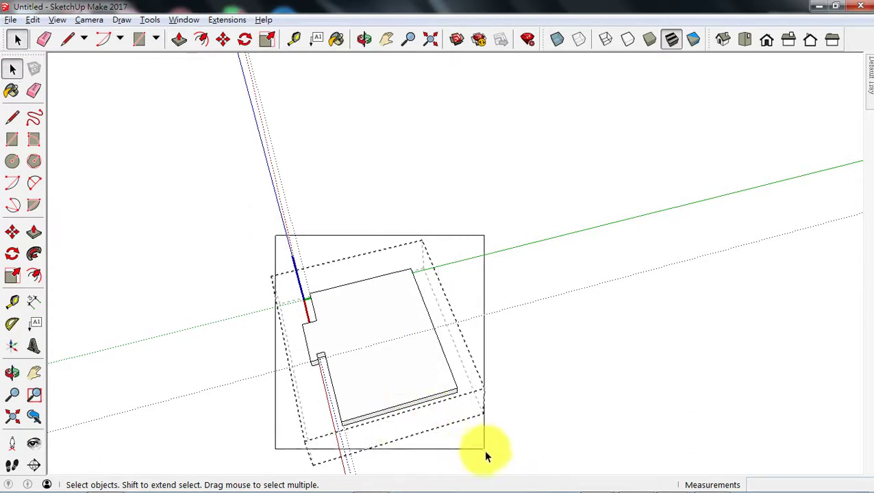
{"action": "left_click_drag", "start_coordinate": [485, 456], "coordinate": [485, 456]}
{"action": "left_click", "coordinate": [12, 232]}
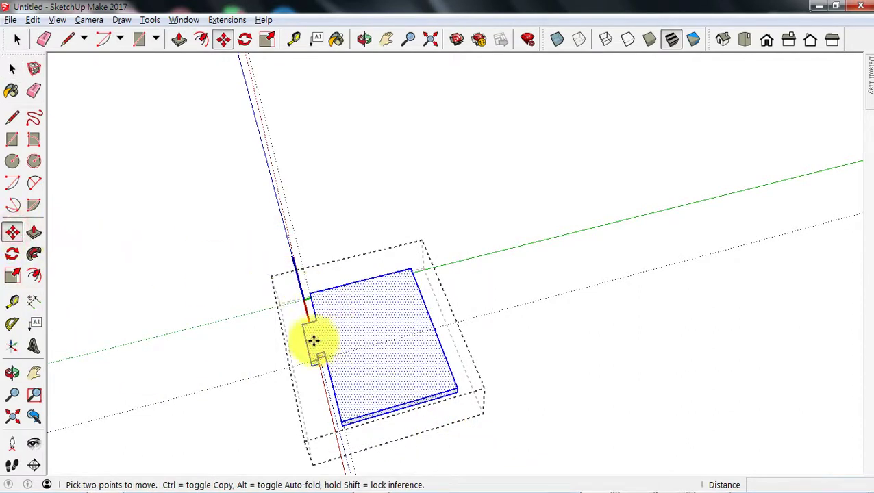
{"action": "left_click", "coordinate": [304, 324]}
{"action": "key", "text": "ctrl"}
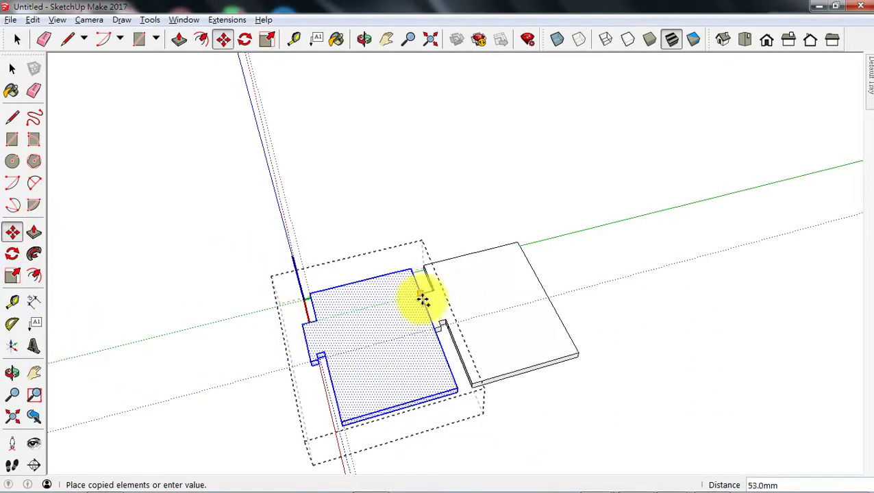
{"action": "left_click", "coordinate": [422, 298]}
{"action": "right_click", "coordinate": [484, 276]}
{"action": "mouse_move", "coordinate": [539, 433]}
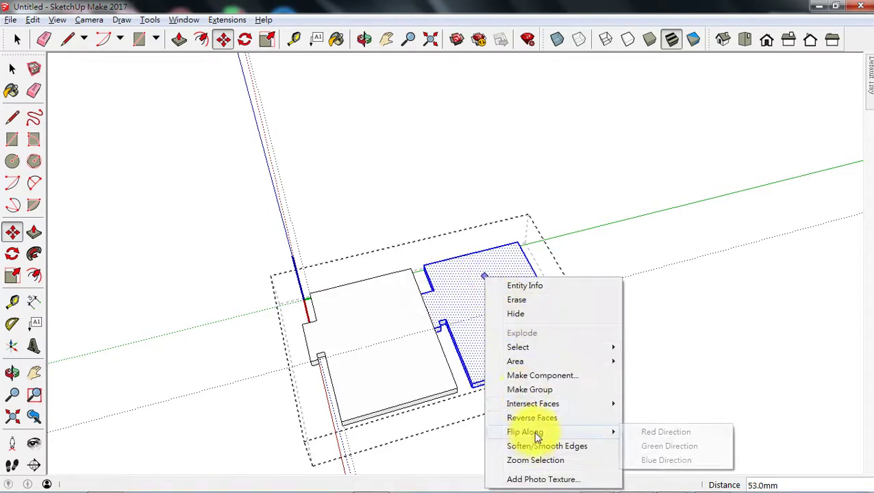
{"action": "left_click", "coordinate": [647, 446]}
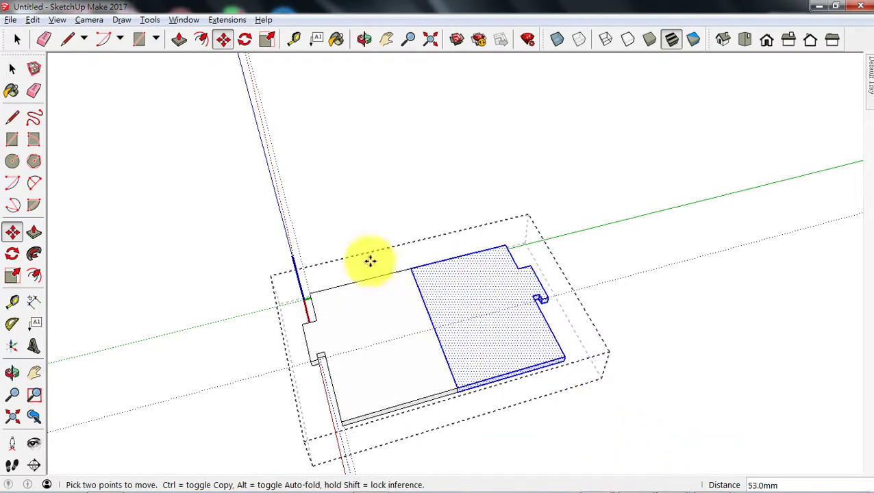
Step: Remove the seam lines between the two halves of the bottom panel and finish editing it
{"action": "left_click", "coordinate": [14, 74]}
{"action": "left_click_drag", "start_coordinate": [386, 256], "coordinate": [479, 446]}
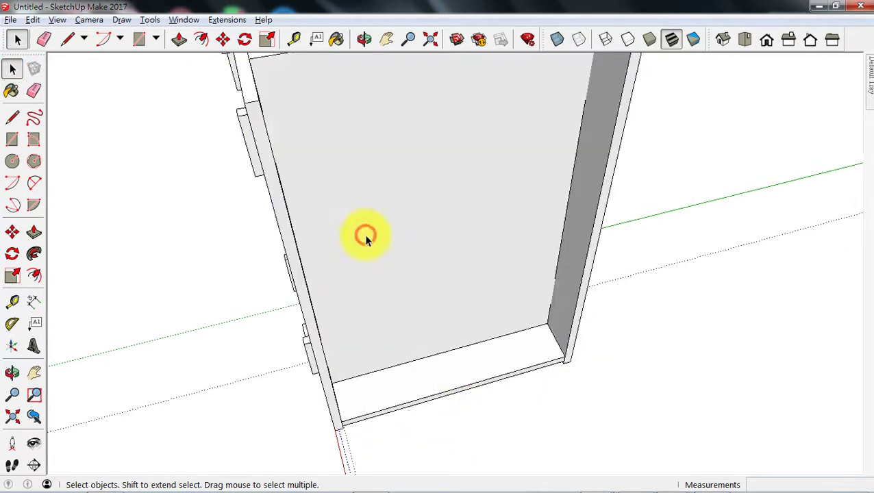
Step: Open the side panel for editing and place guides 30 mm below its top edge and 15 mm in from its front edge
{"action": "middle_click_drag", "start_coordinate": [183, 338], "coordinate": [322, 247]}
{"action": "scroll", "coordinate": [439, 301], "scroll_direction": "down", "scroll_amount": 3}
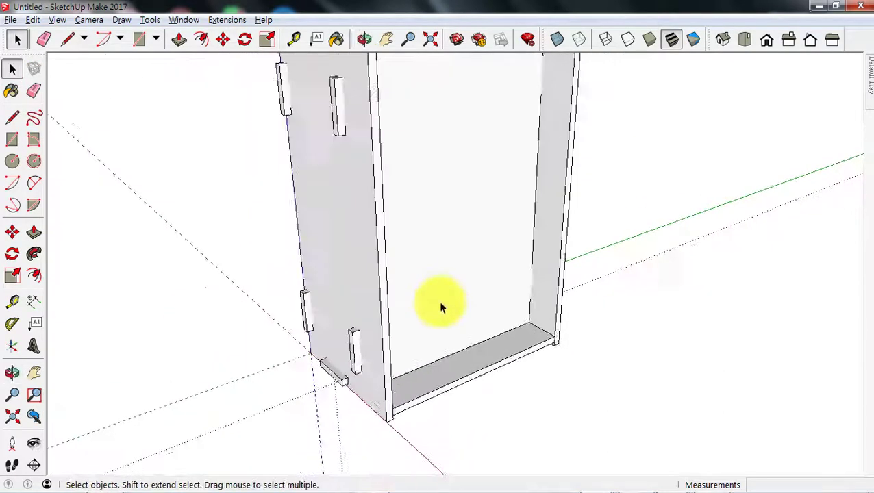
{"action": "middle_click_drag", "start_coordinate": [461, 233], "coordinate": [462, 244]}
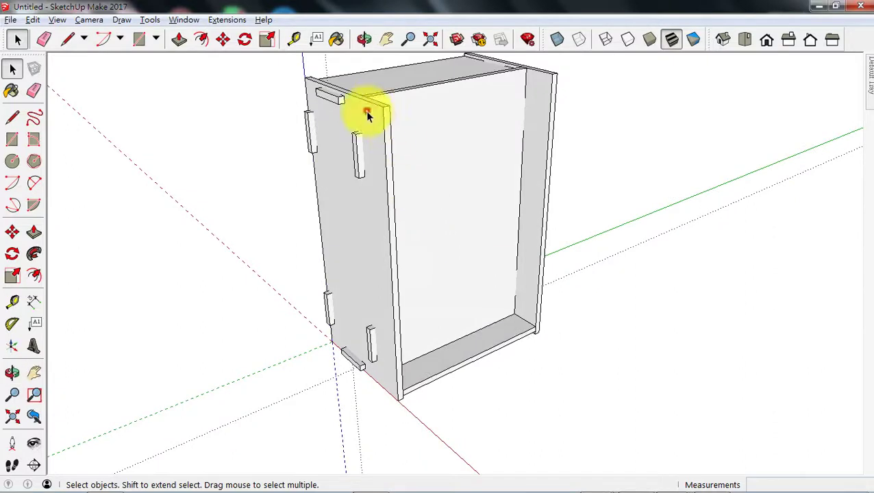
{"action": "left_click", "coordinate": [365, 111]}
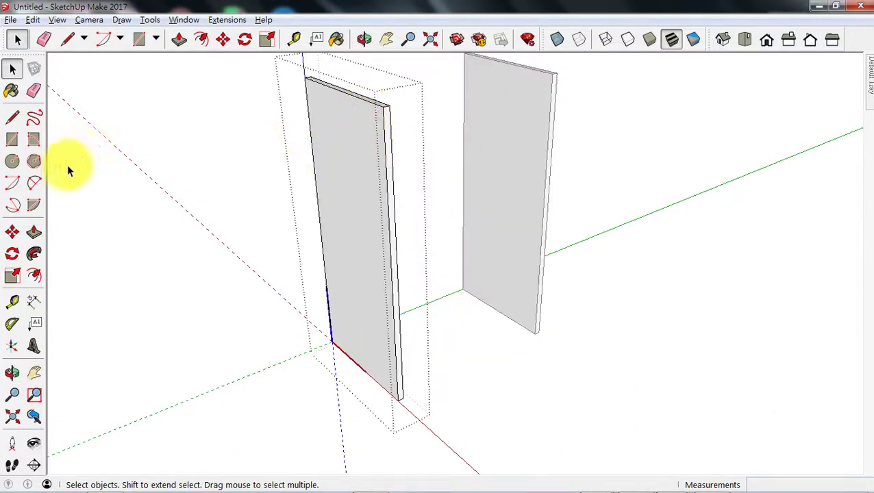
{"action": "left_click", "coordinate": [12, 301]}
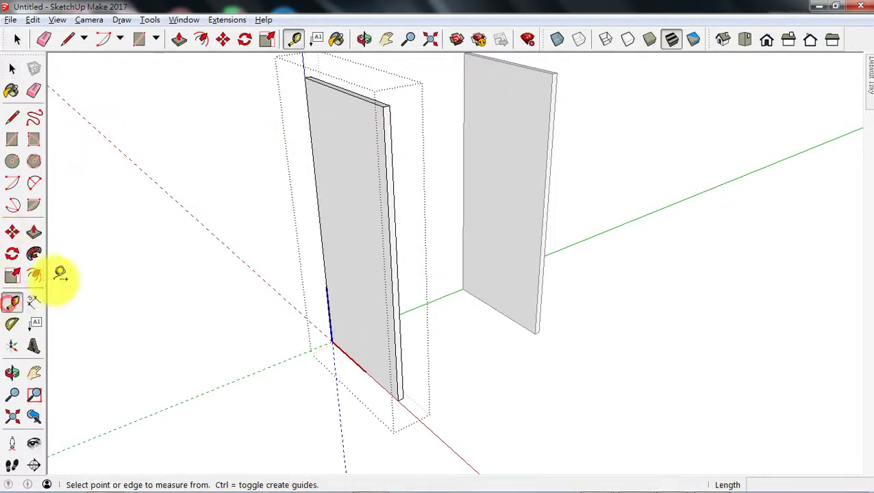
{"action": "left_click", "coordinate": [356, 96]}
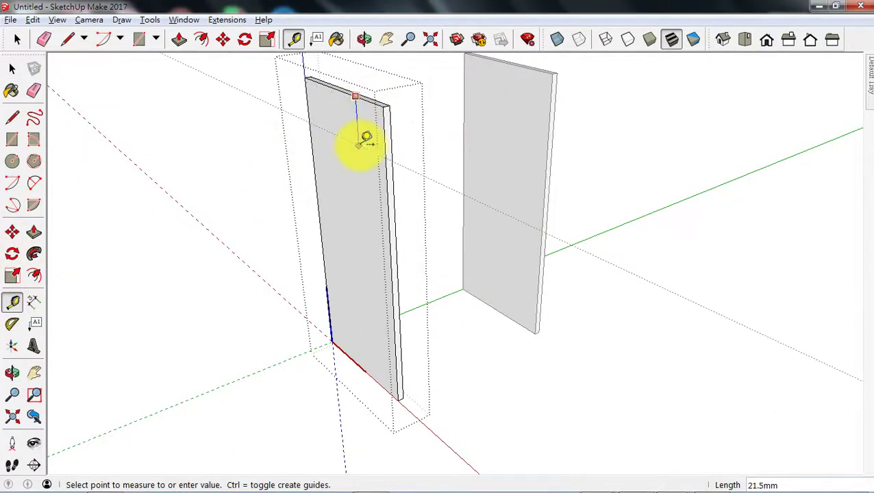
{"action": "type", "text": "30"}
{"action": "key", "text": "Return"}
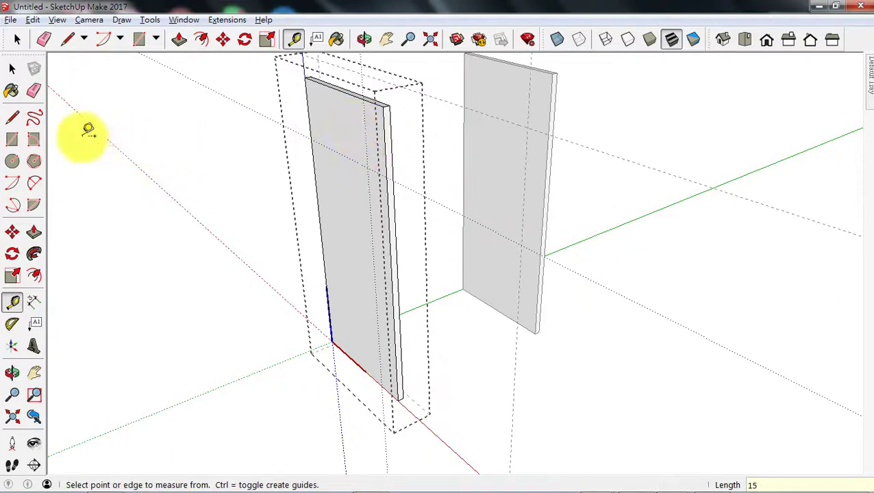
Step: Draw a diagonal line between the guide intersections on the side panel's edges, push the upper front corner 3.2 mm through, and finish editing
{"action": "left_click", "coordinate": [11, 117]}
{"action": "left_click", "coordinate": [364, 99]}
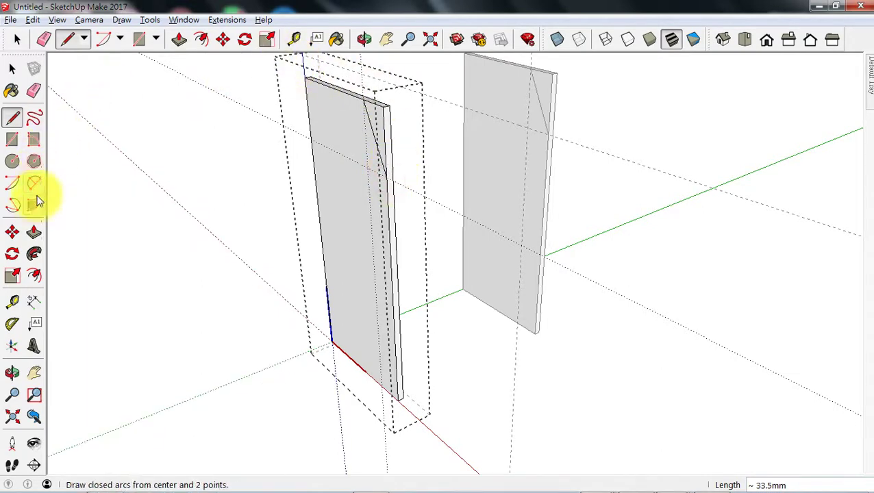
{"action": "left_click", "coordinate": [32, 239]}
{"action": "left_click", "coordinate": [381, 121]}
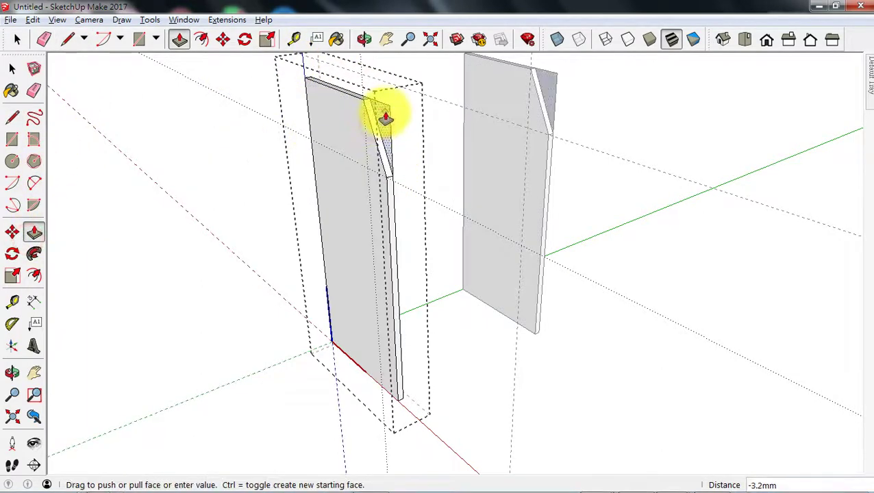
{"action": "left_click", "coordinate": [385, 118]}
{"action": "left_click", "coordinate": [12, 69]}
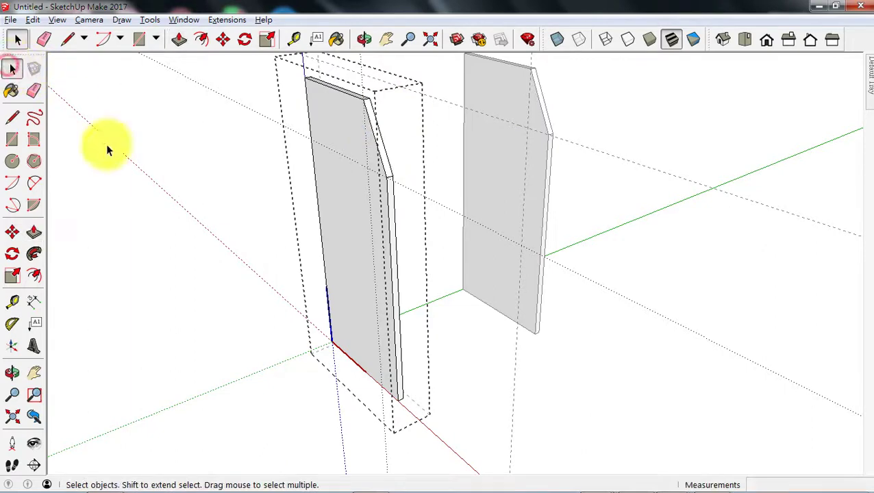
{"action": "left_click", "coordinate": [132, 231]}
Step: Try copying the large front panel 16 mm forward along the red axis
{"action": "middle_click_drag", "start_coordinate": [339, 243], "coordinate": [376, 244]}
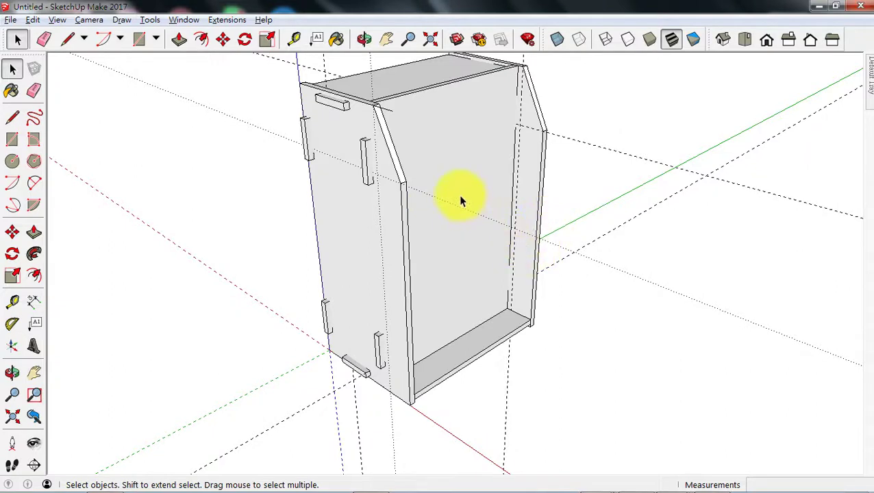
{"action": "scroll", "coordinate": [462, 203], "scroll_direction": "down", "scroll_amount": 2}
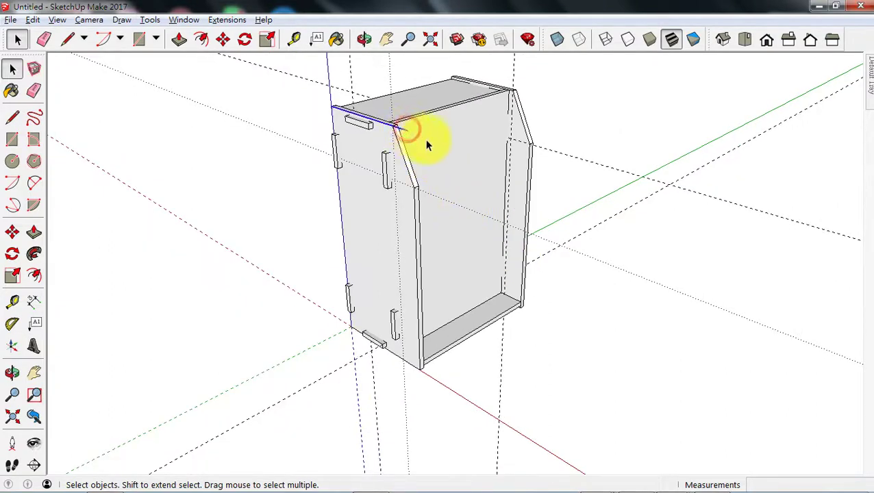
{"action": "left_click", "coordinate": [454, 163]}
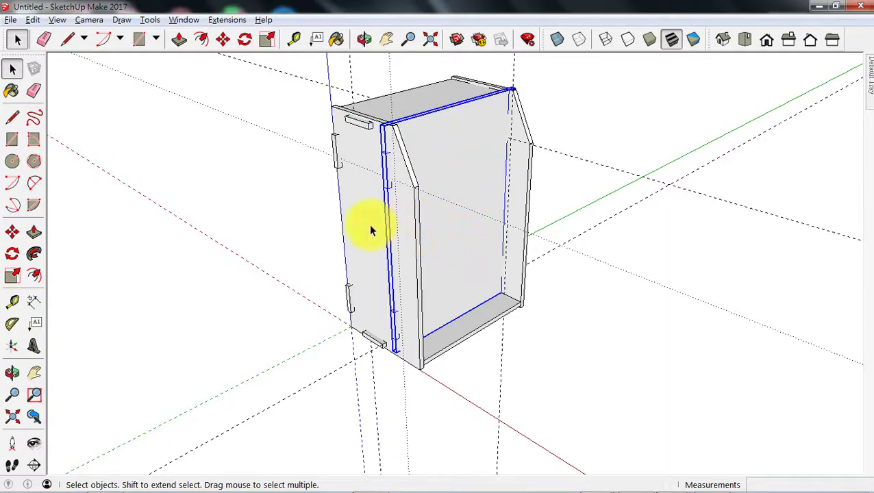
{"action": "middle_click_drag", "start_coordinate": [371, 228], "coordinate": [701, 193]}
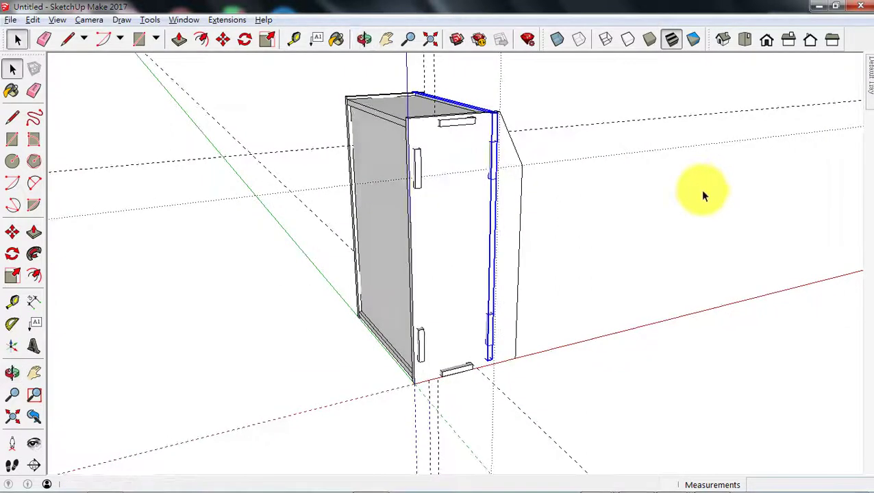
{"action": "left_click", "coordinate": [392, 252]}
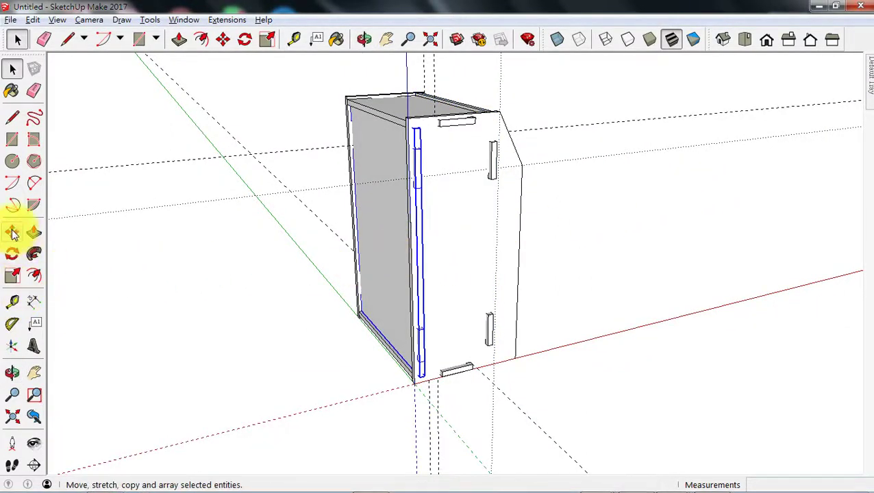
{"action": "middle_click_drag", "start_coordinate": [455, 210], "coordinate": [387, 208]}
{"action": "left_click", "coordinate": [465, 188]}
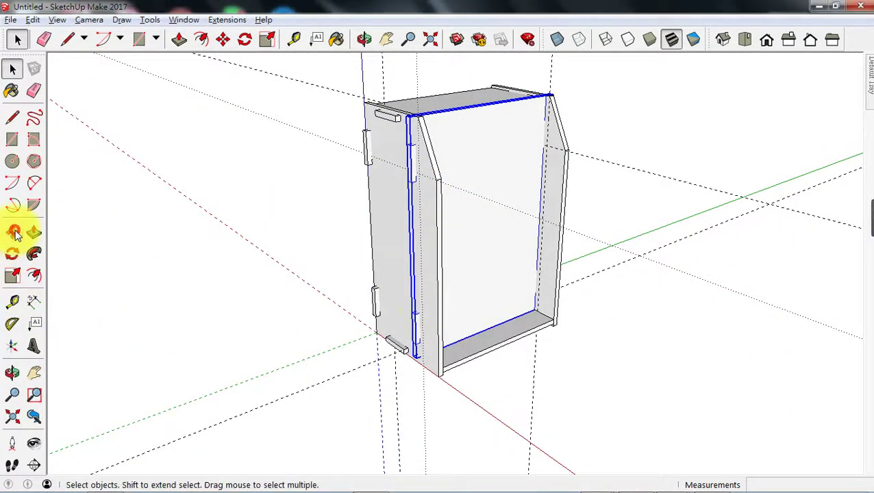
{"action": "left_click", "coordinate": [12, 233]}
{"action": "scroll", "coordinate": [418, 353], "scroll_direction": "up", "scroll_amount": 1}
{"action": "scroll", "coordinate": [416, 354], "scroll_direction": "up", "scroll_amount": 1}
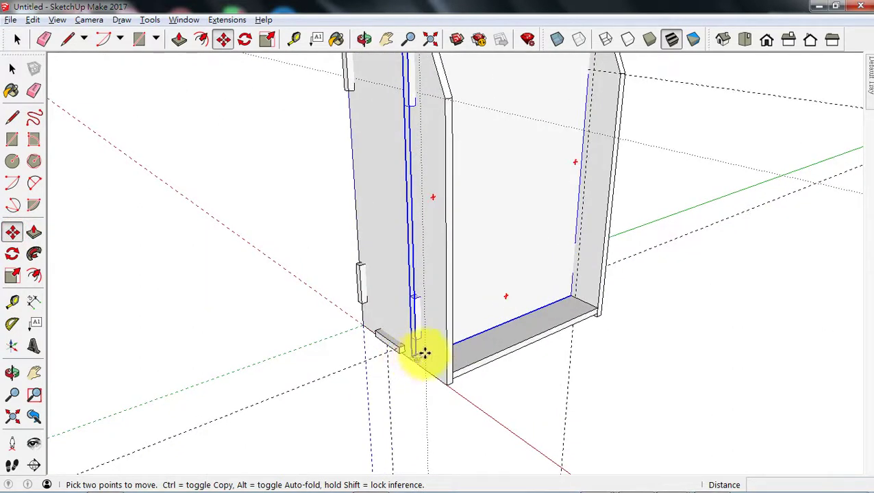
{"action": "left_click", "coordinate": [417, 355]}
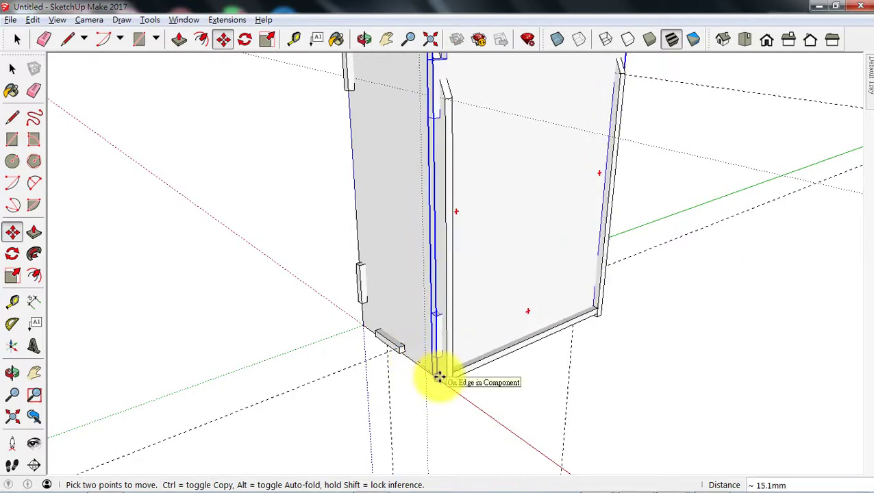
{"action": "key", "text": "ctrl"}
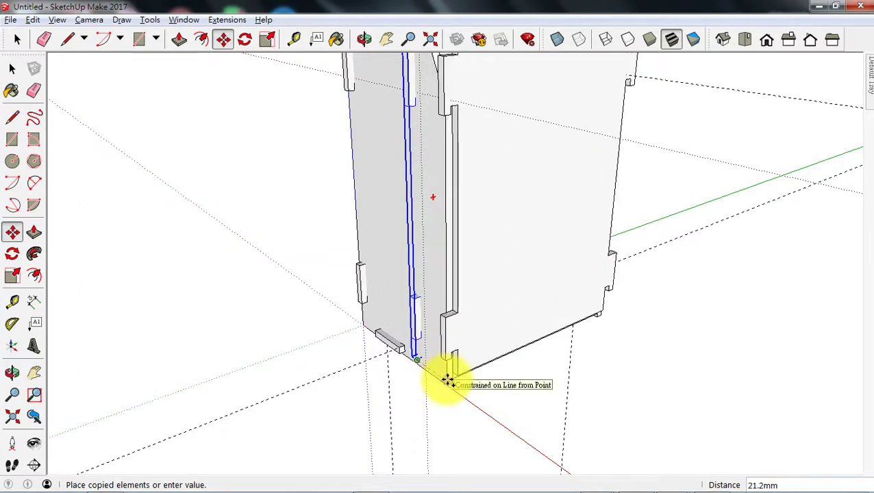
{"action": "key", "text": "Return"}
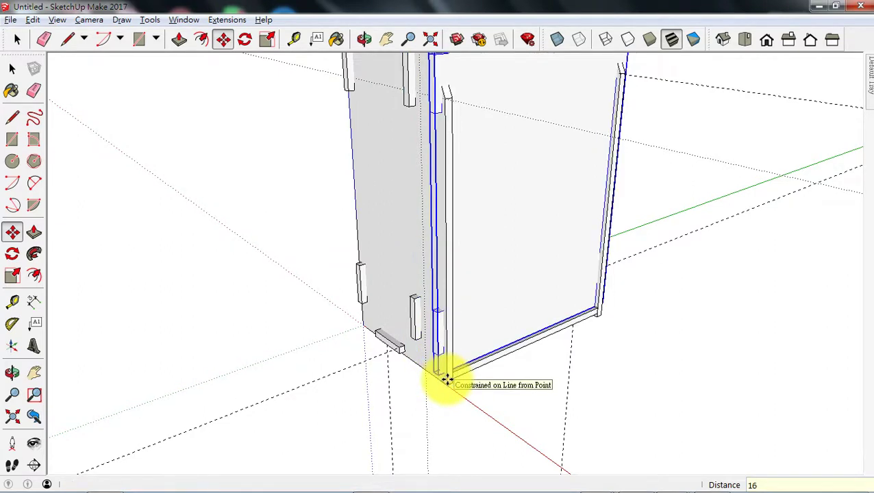
{"action": "key", "text": "space"}
{"action": "scroll", "coordinate": [494, 330], "scroll_direction": "down", "scroll_amount": 2}
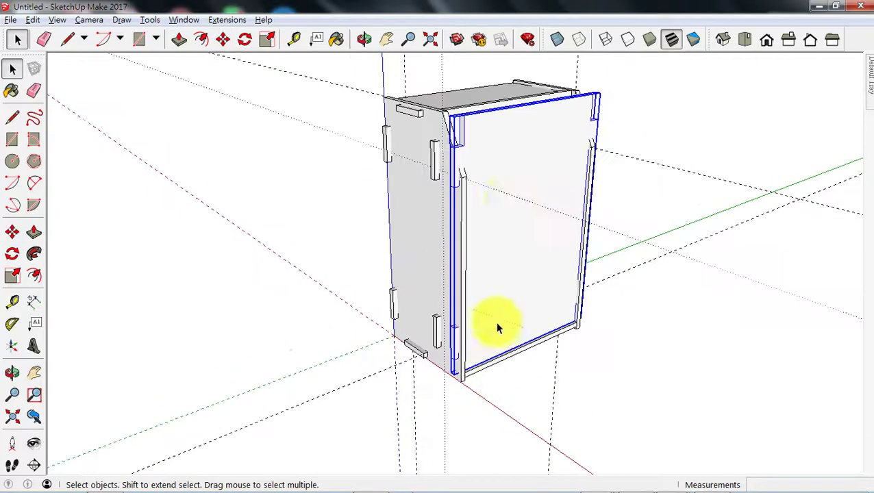
Step: Erase the copied front panel
{"action": "right_click", "coordinate": [499, 117]}
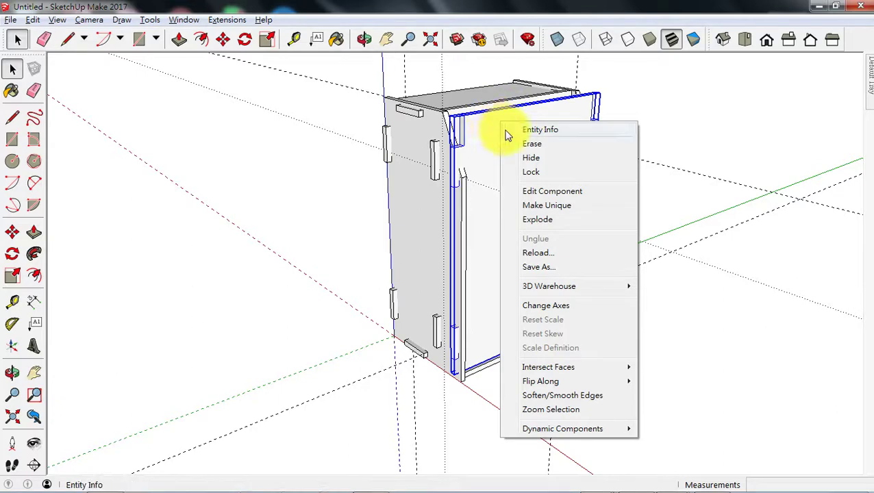
{"action": "left_click", "coordinate": [530, 143]}
{"action": "middle_click", "coordinate": [488, 110]}
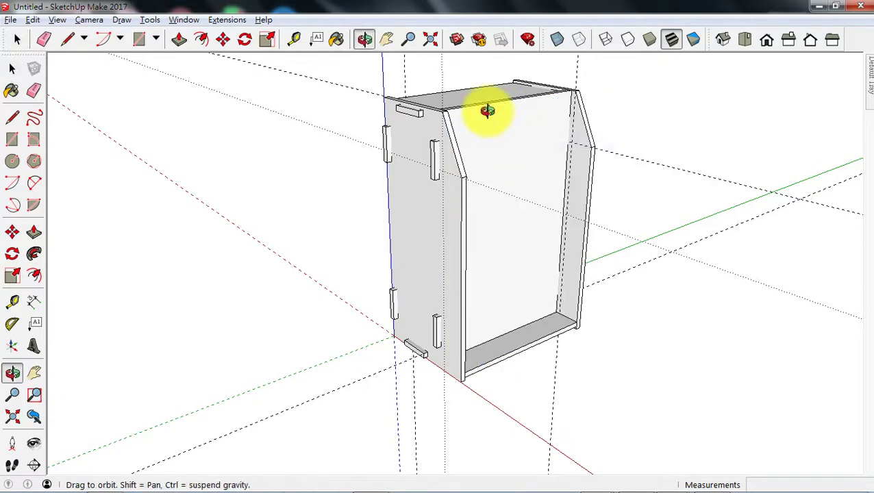
Step: Copy the top panel about 64 mm forward so the copy sits in front of the box
{"action": "mouse_move", "coordinate": [491, 103]}
{"action": "middle_mouse_down"}
{"action": "mouse_move", "coordinate": [491, 94]}
{"action": "mouse_move", "coordinate": [483, 152]}
{"action": "mouse_move", "coordinate": [482, 93]}
{"action": "middle_mouse_up"}
{"action": "left_click", "coordinate": [479, 96]}
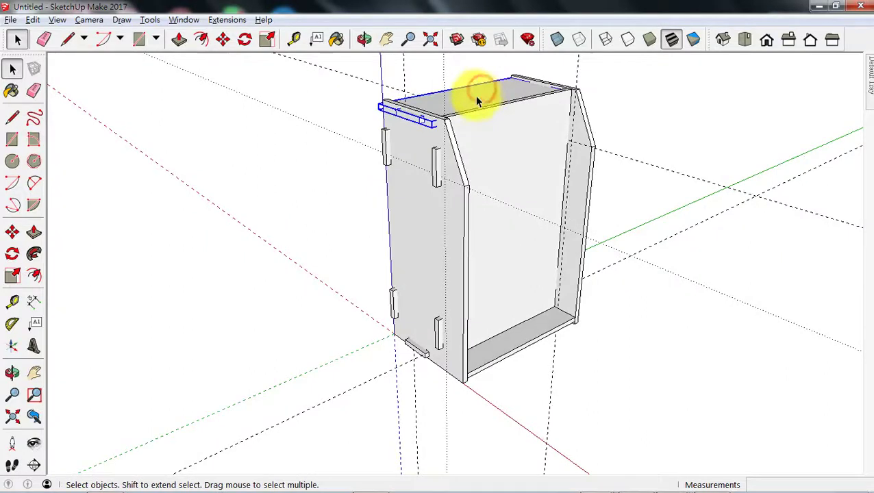
{"action": "left_click", "coordinate": [12, 233]}
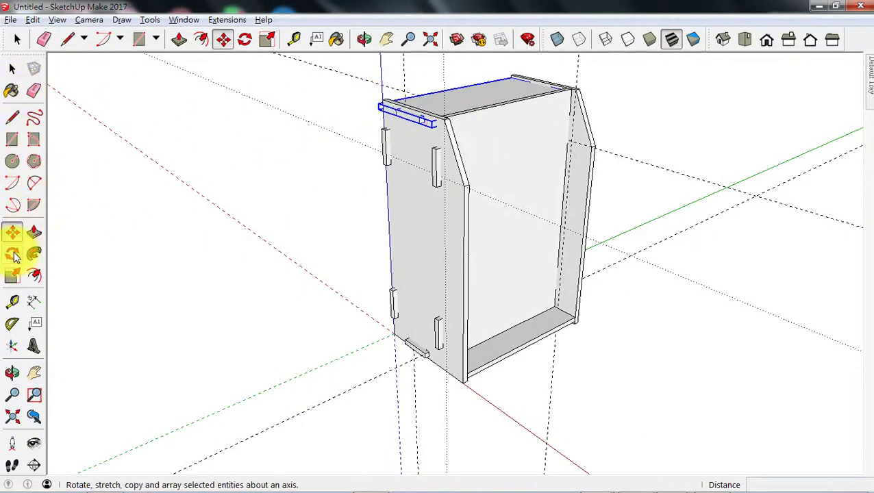
{"action": "key", "text": "ctrl"}
{"action": "left_click", "coordinate": [395, 110]}
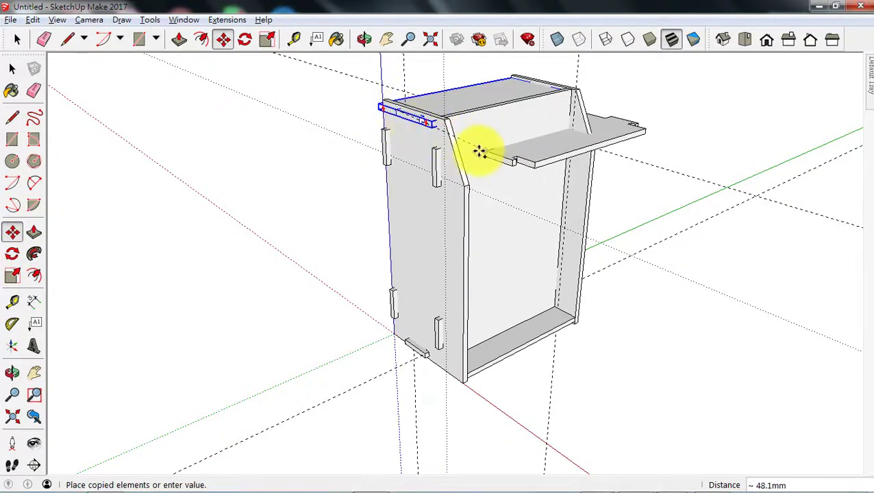
{"action": "key", "text": "Escape"}
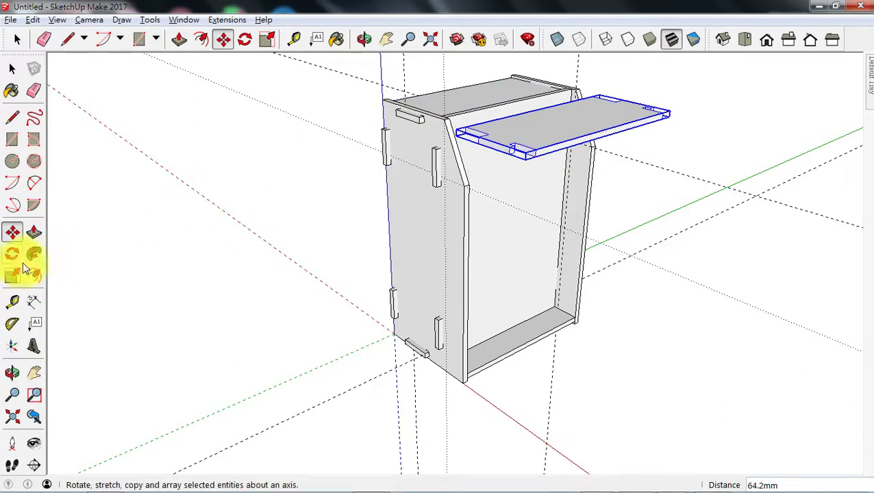
Step: Rotate the copied panel 90 degrees about its side edge so it stands vertically
{"action": "left_click", "coordinate": [12, 254]}
{"action": "scroll", "coordinate": [503, 147], "scroll_direction": "up", "scroll_amount": 2}
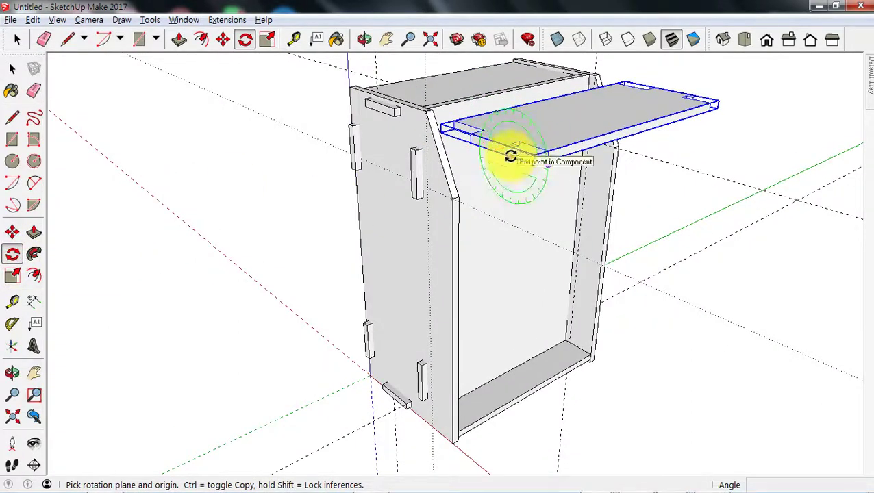
{"action": "left_click", "coordinate": [510, 156]}
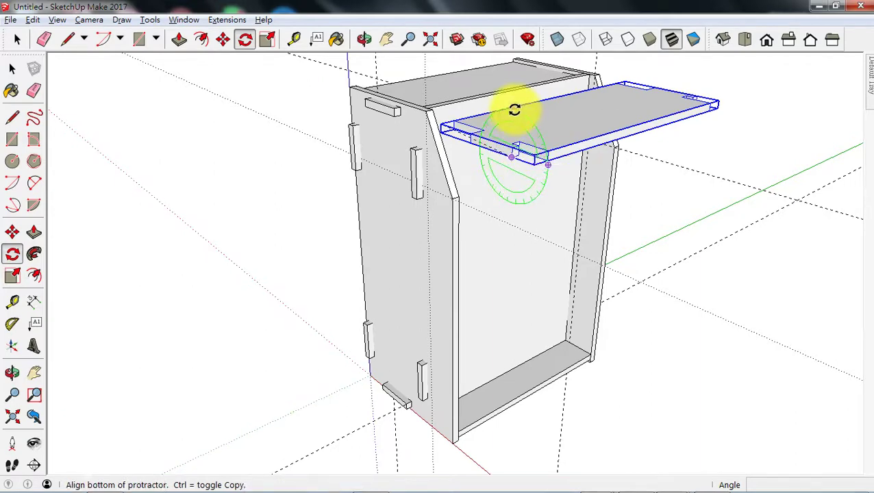
{"action": "left_click", "coordinate": [514, 111]}
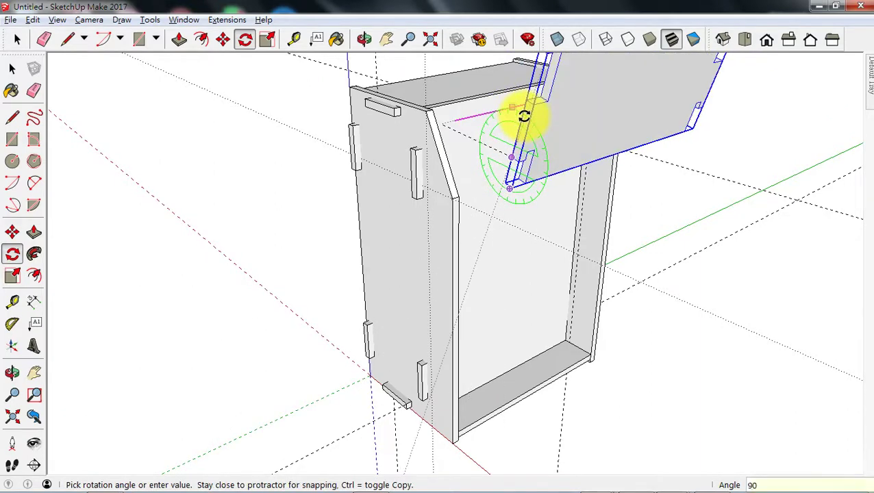
{"action": "left_click", "coordinate": [524, 116]}
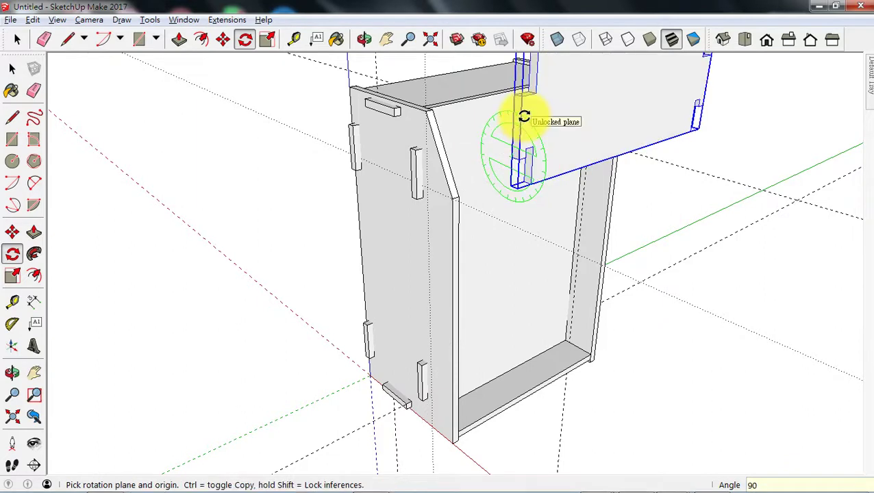
Step: Move the upright panel down between the side panels at the lower front of the box, resting on the bottom panel
{"action": "left_click", "coordinate": [13, 231]}
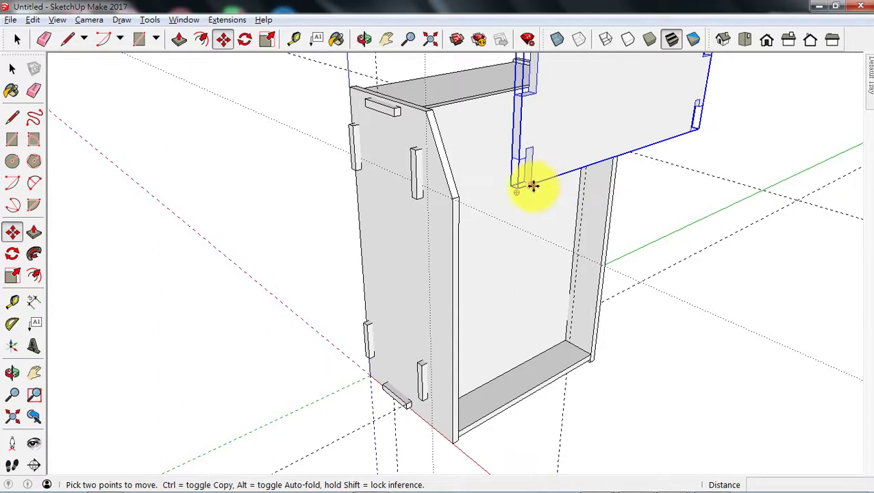
{"action": "left_click", "coordinate": [533, 185]}
{"action": "left_click", "coordinate": [461, 433]}
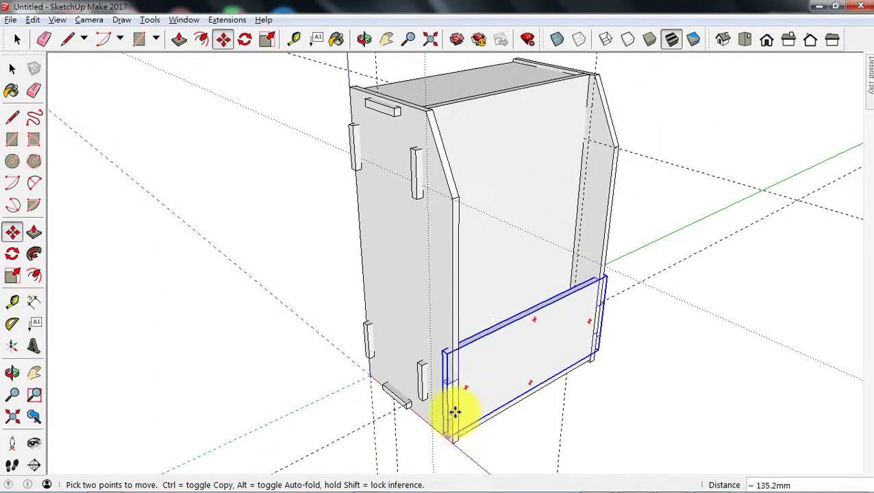
Step: Move the lower front panel 2 mm inward along the red axis and check its fit between the side panels
{"action": "left_click", "coordinate": [483, 308]}
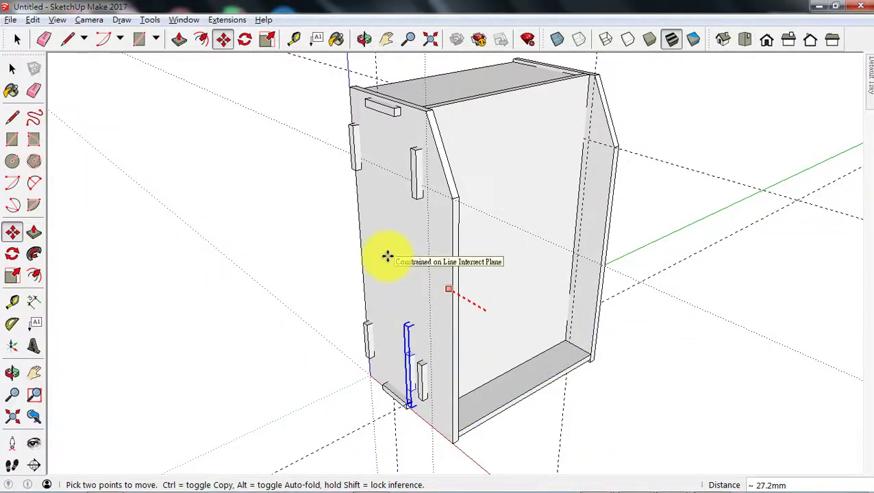
{"action": "key", "text": "Left"}
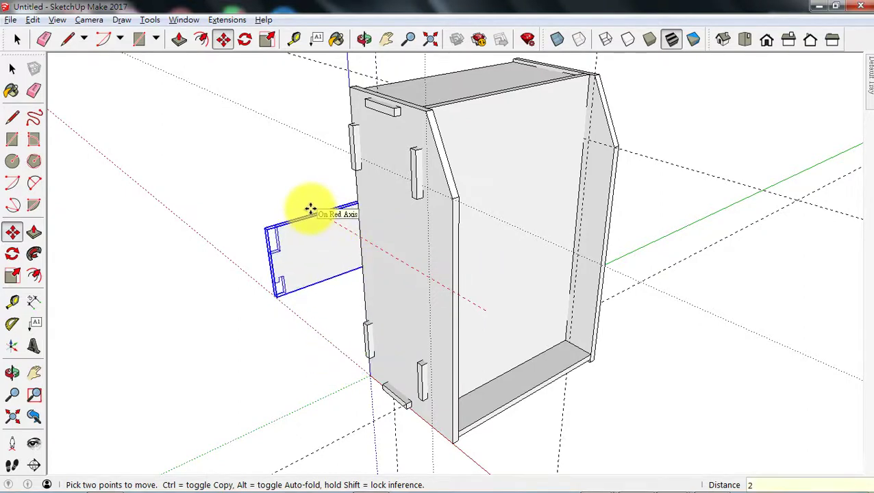
{"action": "key", "text": "Escape"}
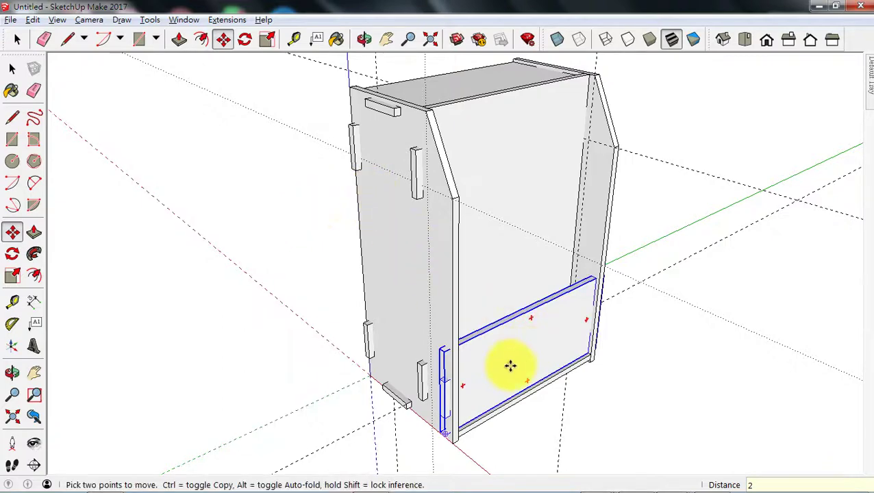
{"action": "middle_click_drag", "start_coordinate": [488, 372], "coordinate": [426, 388]}
{"action": "scroll", "coordinate": [426, 389], "scroll_direction": "up", "scroll_amount": 2}
{"action": "scroll", "coordinate": [425, 388], "scroll_direction": "up", "scroll_amount": 3}
{"action": "middle_click_drag", "start_coordinate": [462, 347], "coordinate": [439, 342]}
{"action": "scroll", "coordinate": [438, 342], "scroll_direction": "down", "scroll_amount": 5}
{"action": "scroll", "coordinate": [548, 78], "scroll_direction": "up", "scroll_amount": 2}
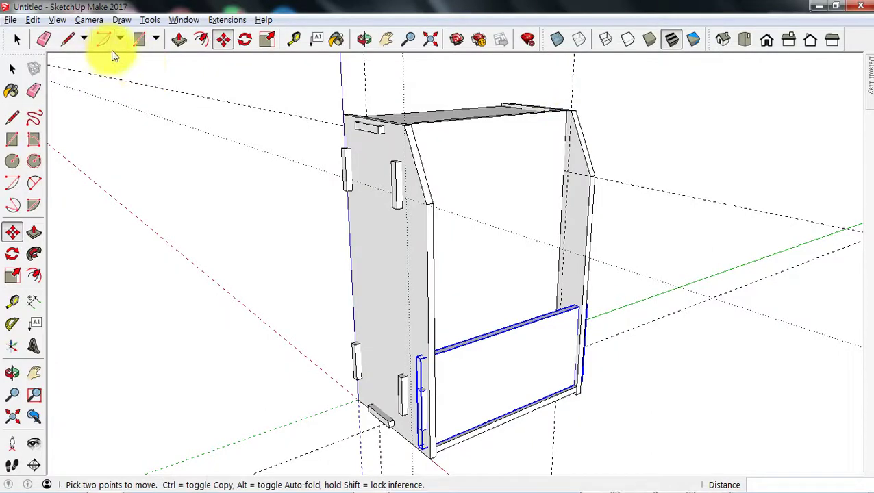
Step: Clear the selection and delete all guide lines from the model
{"action": "key", "text": "space"}
{"action": "left_click", "coordinate": [197, 189]}
{"action": "middle_click_drag", "start_coordinate": [273, 213], "coordinate": [343, 327]}
{"action": "left_click", "coordinate": [32, 20]}
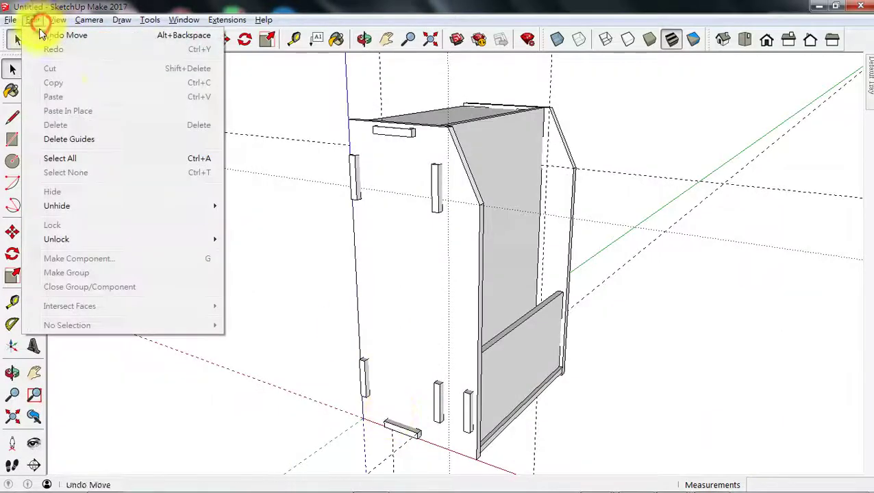